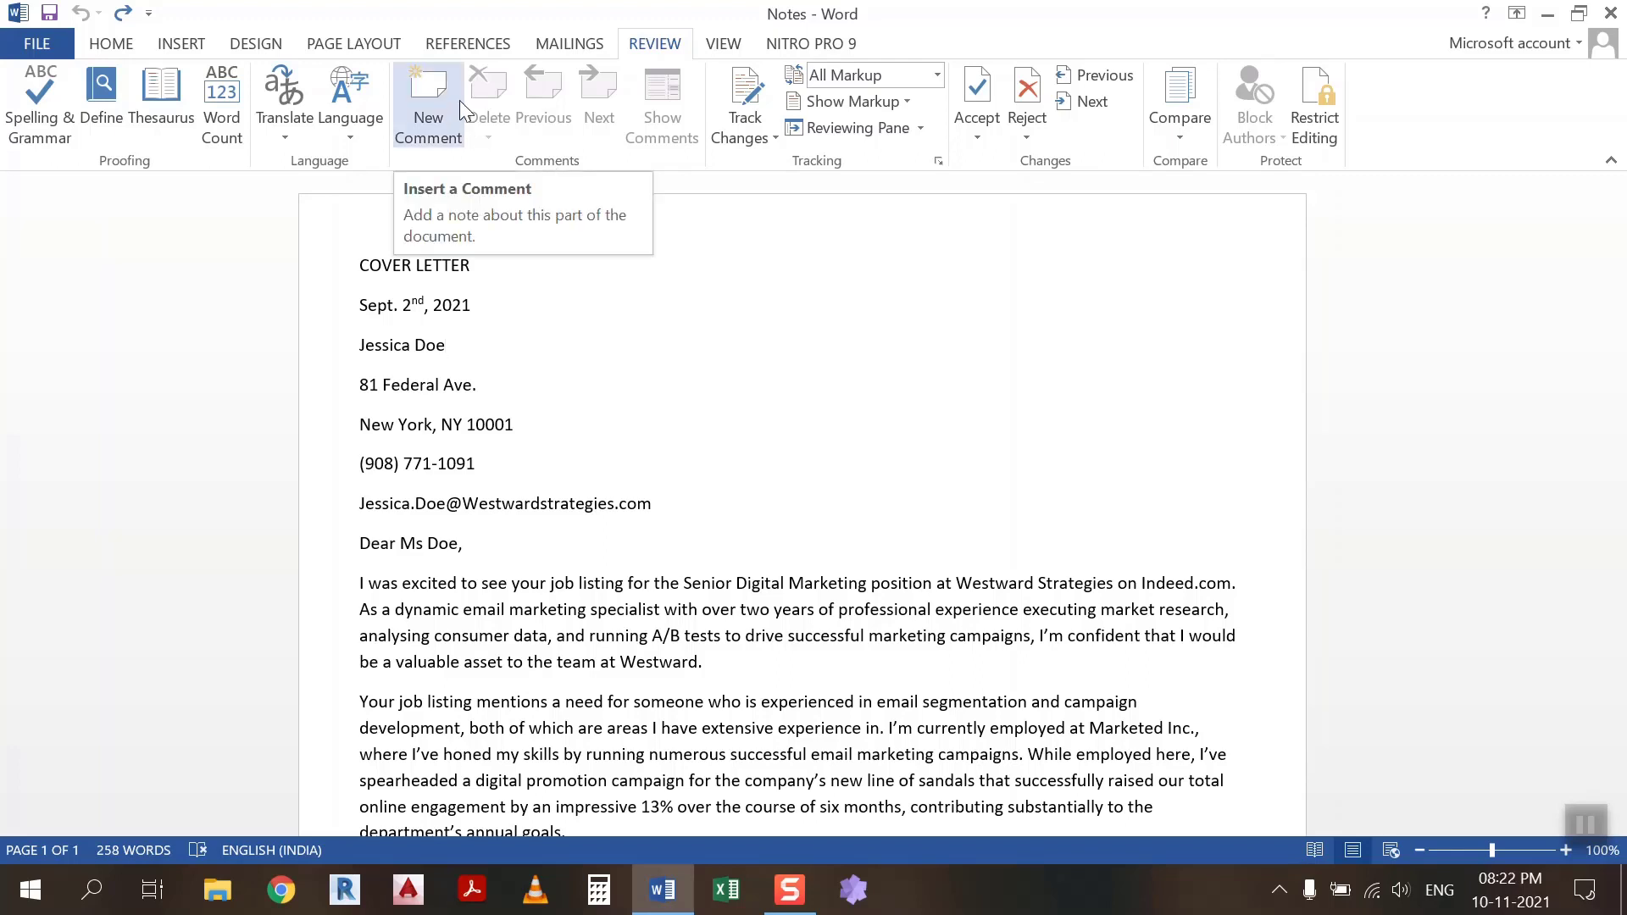
Step: Attach the comment "Center align & bold text" to the COVER LETTER heading
{"action": "left_click", "coordinate": [556, 301]}
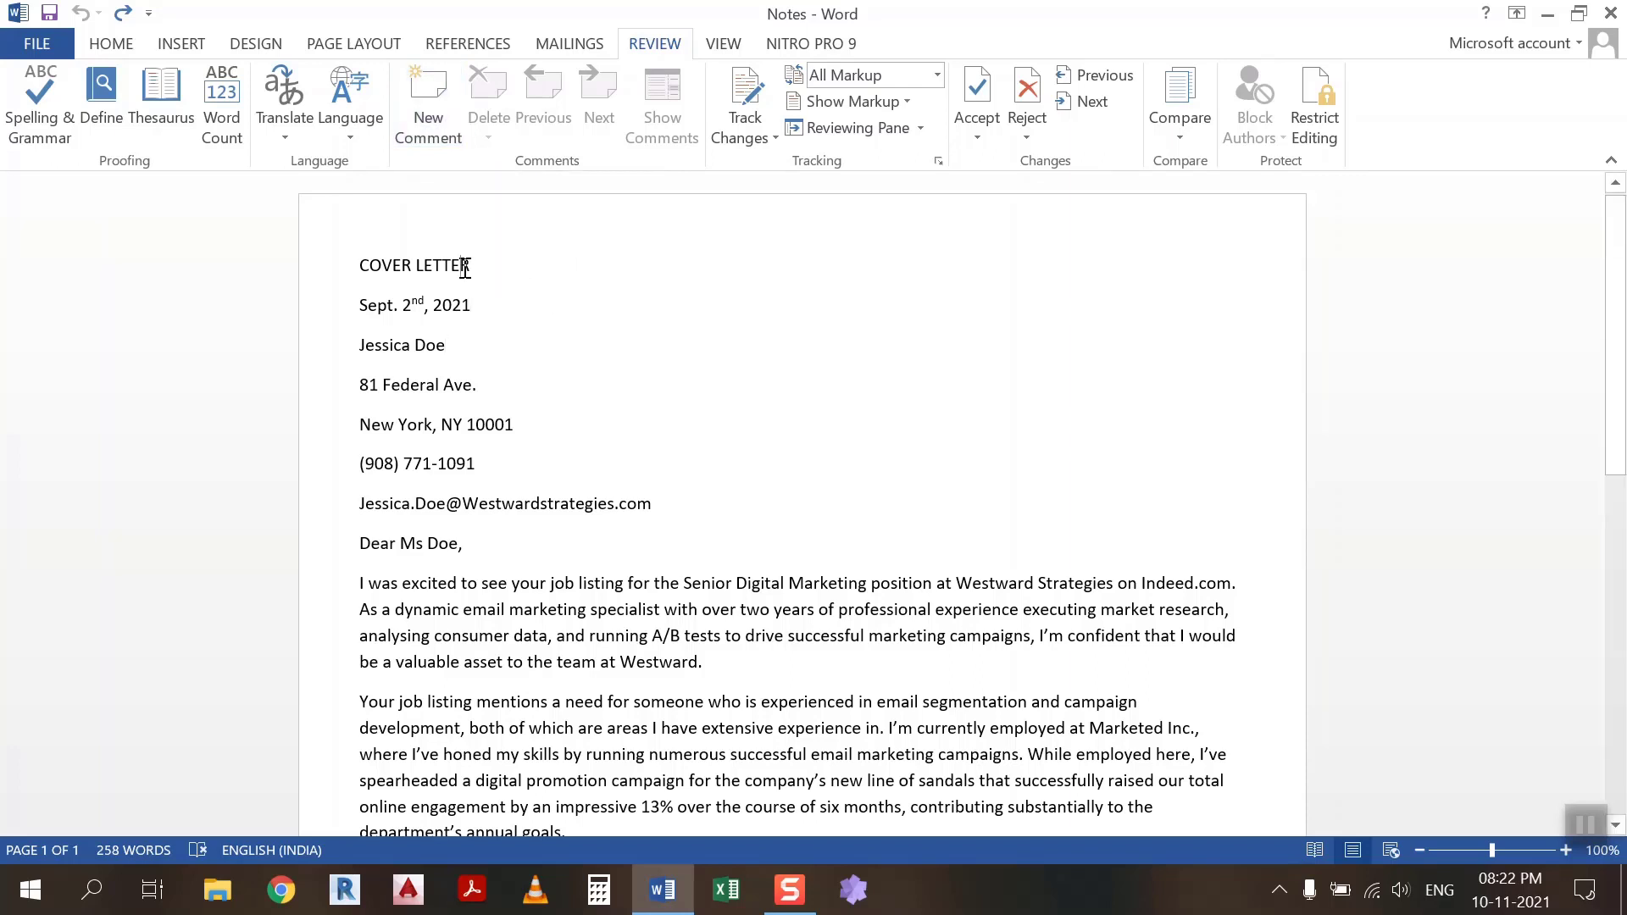
{"action": "left_click_drag", "start_coordinate": [471, 265], "coordinate": [391, 268]}
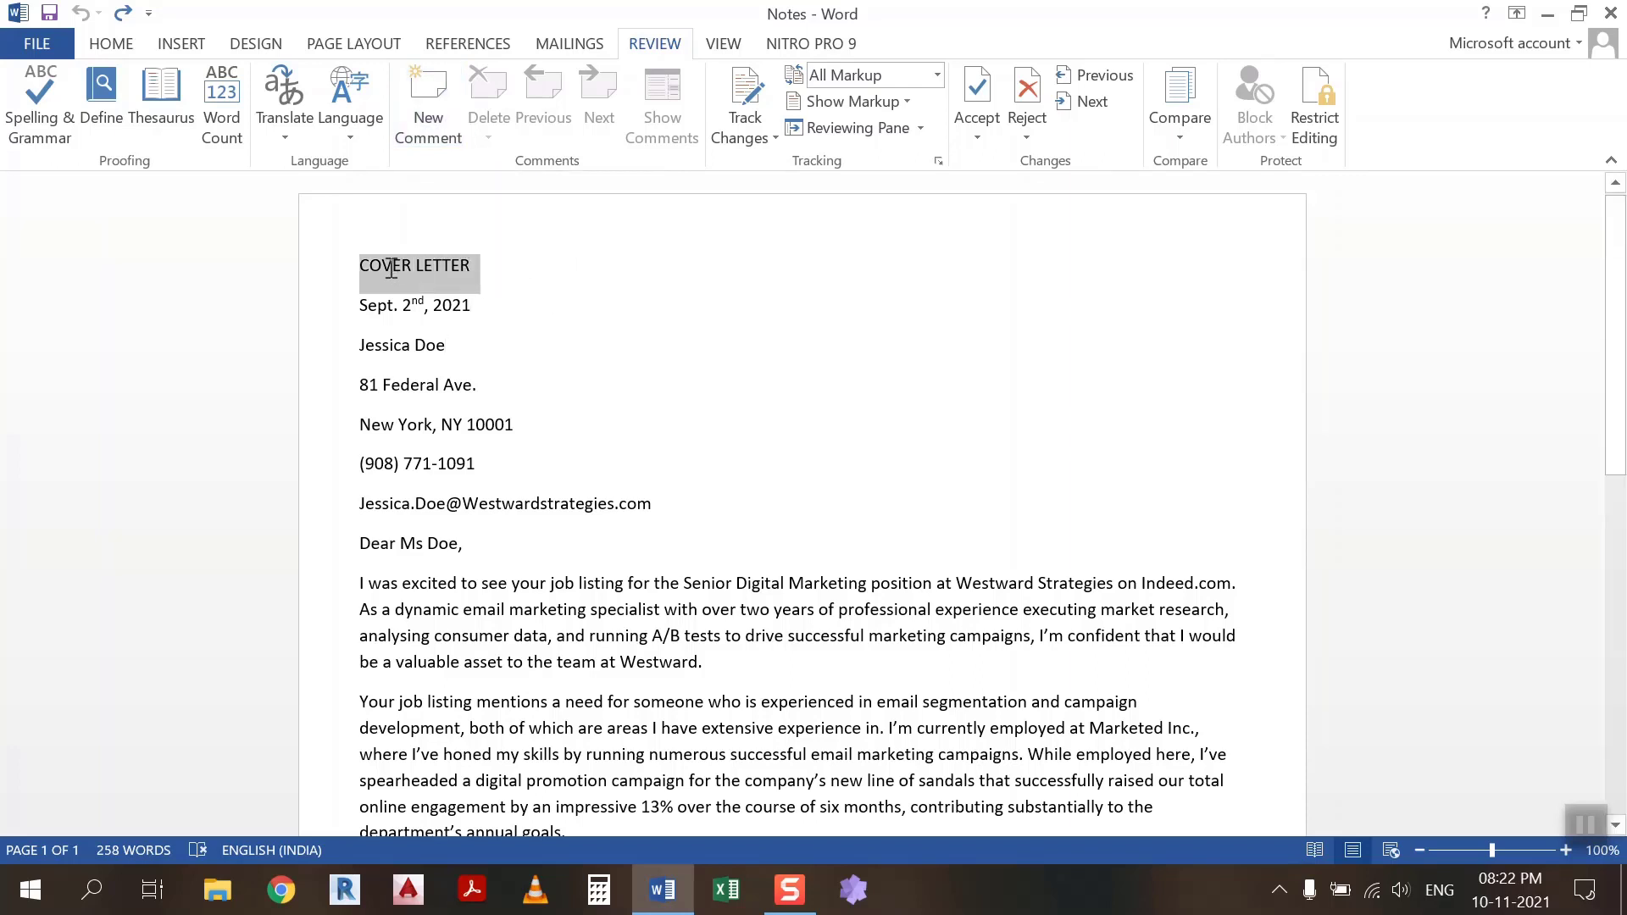
{"action": "left_click", "coordinate": [483, 269]}
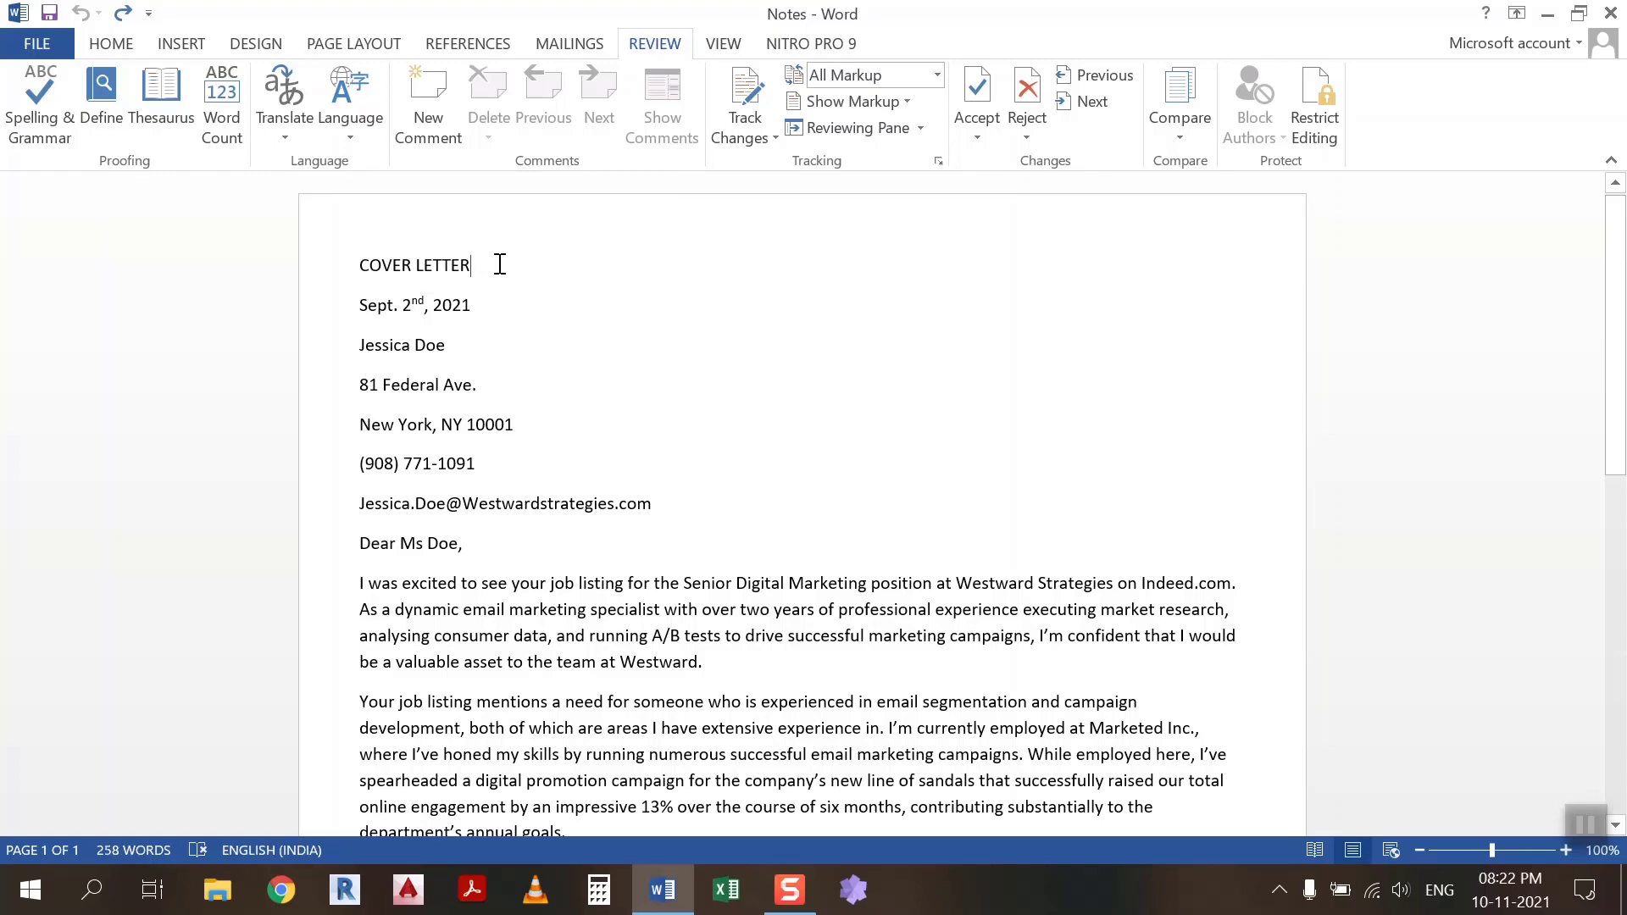
{"action": "left_click_drag", "start_coordinate": [361, 266], "coordinate": [456, 265]}
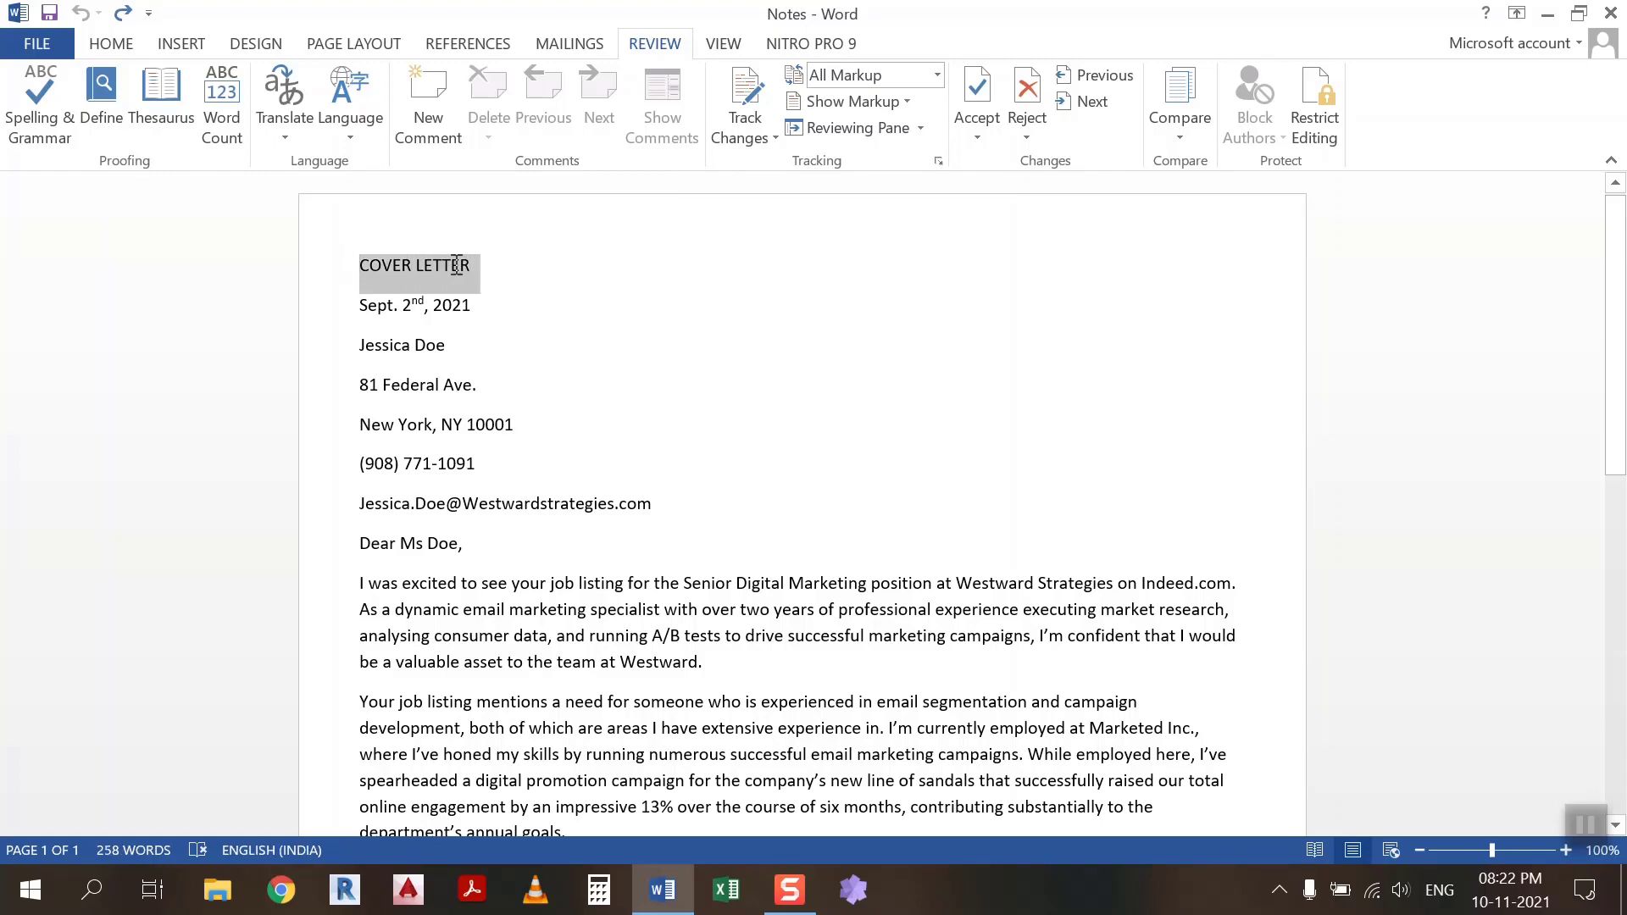
{"action": "left_click", "coordinate": [444, 105]}
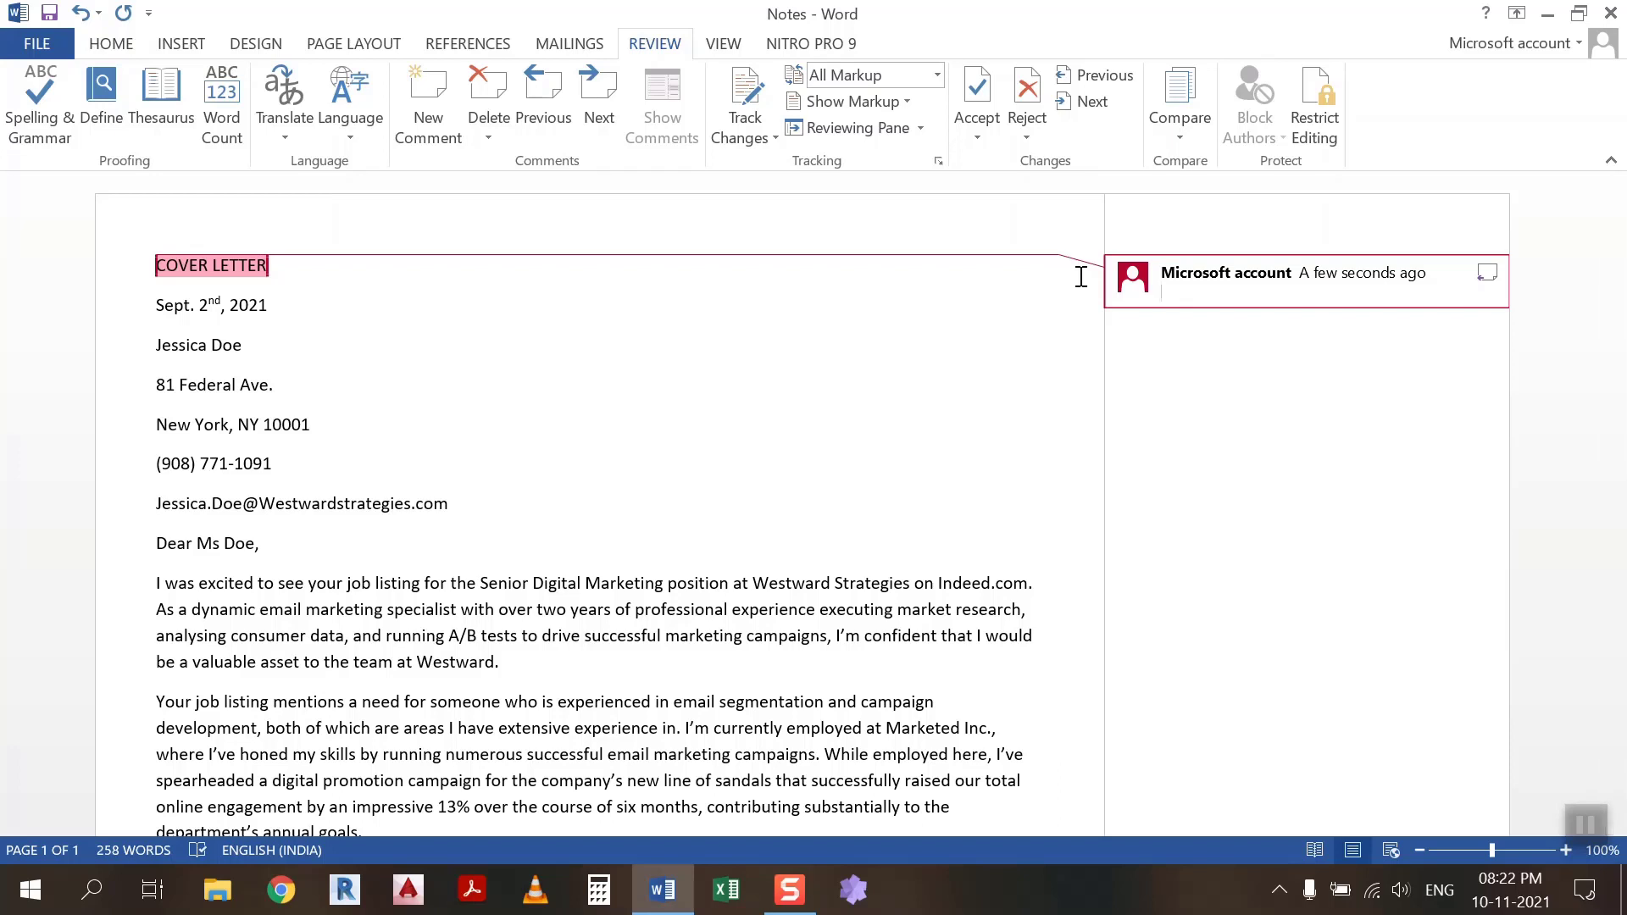
{"action": "type", "text": "Center align & bold text"}
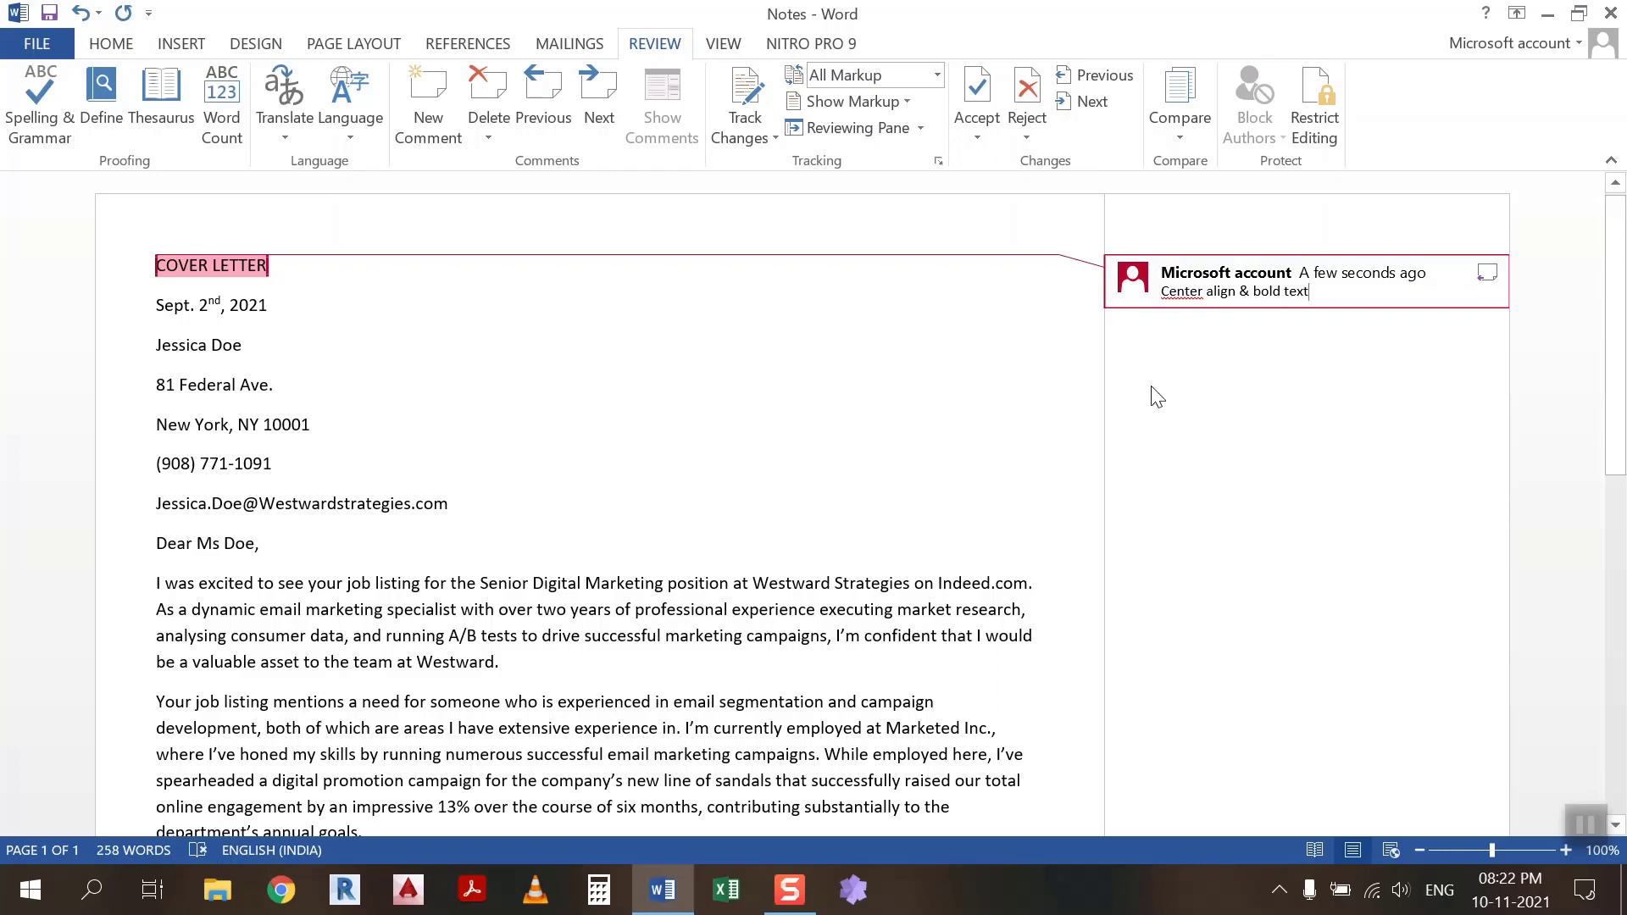
{"action": "left_click", "coordinate": [1012, 375]}
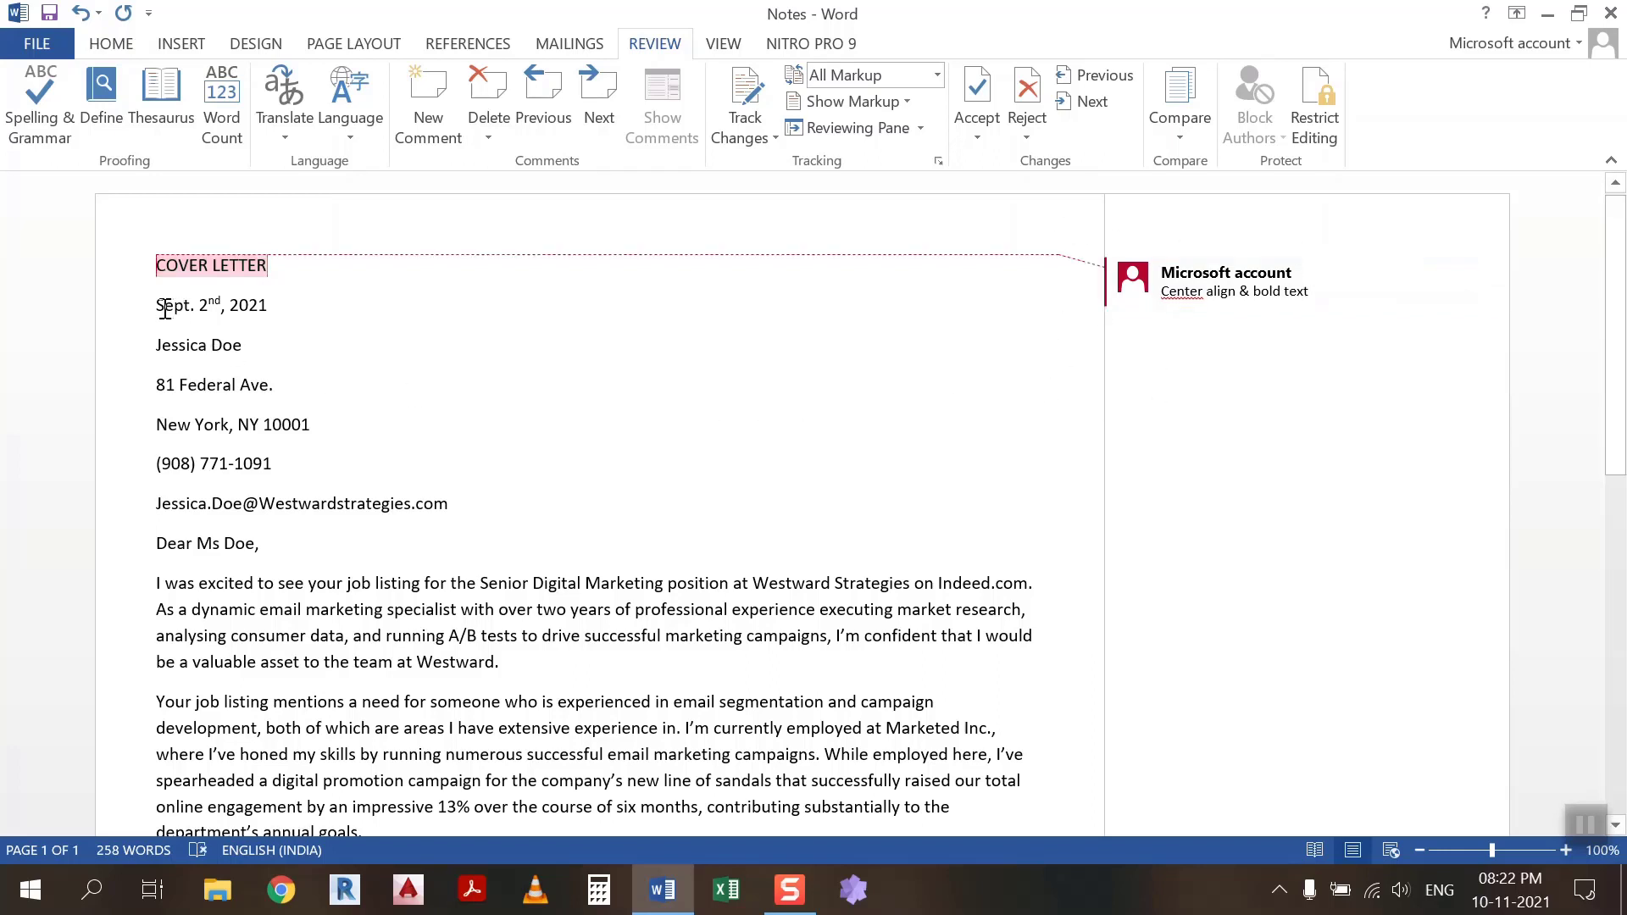
Step: Attach the comment "Align Right" to the date line below the heading
{"action": "left_click_drag", "start_coordinate": [157, 308], "coordinate": [268, 313]}
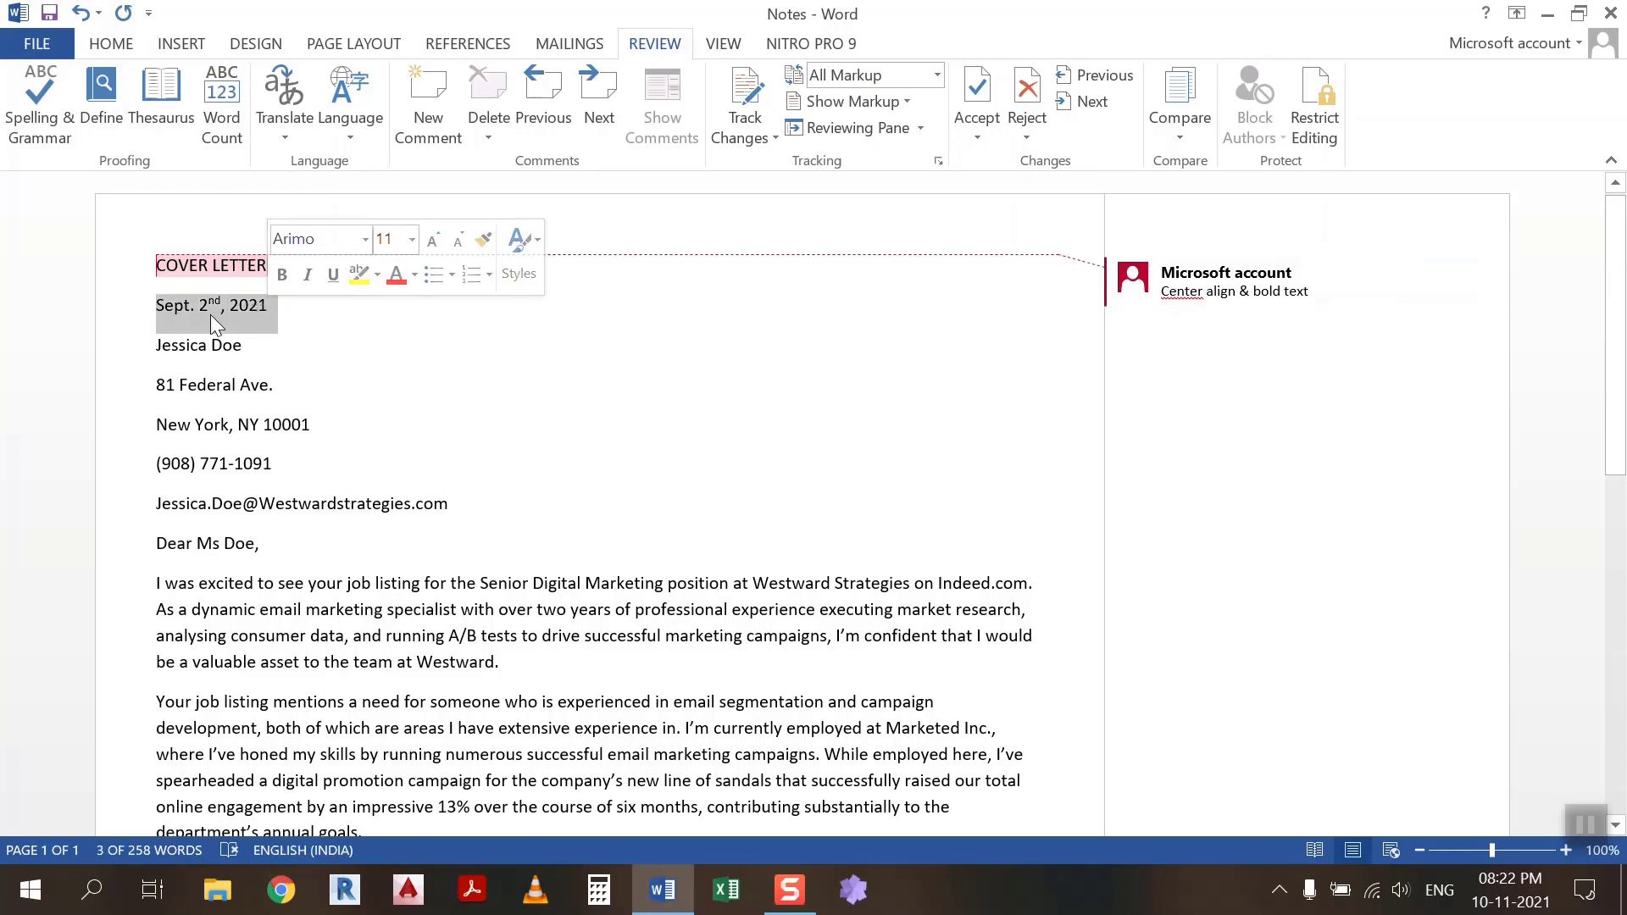
{"action": "left_click", "coordinate": [436, 95]}
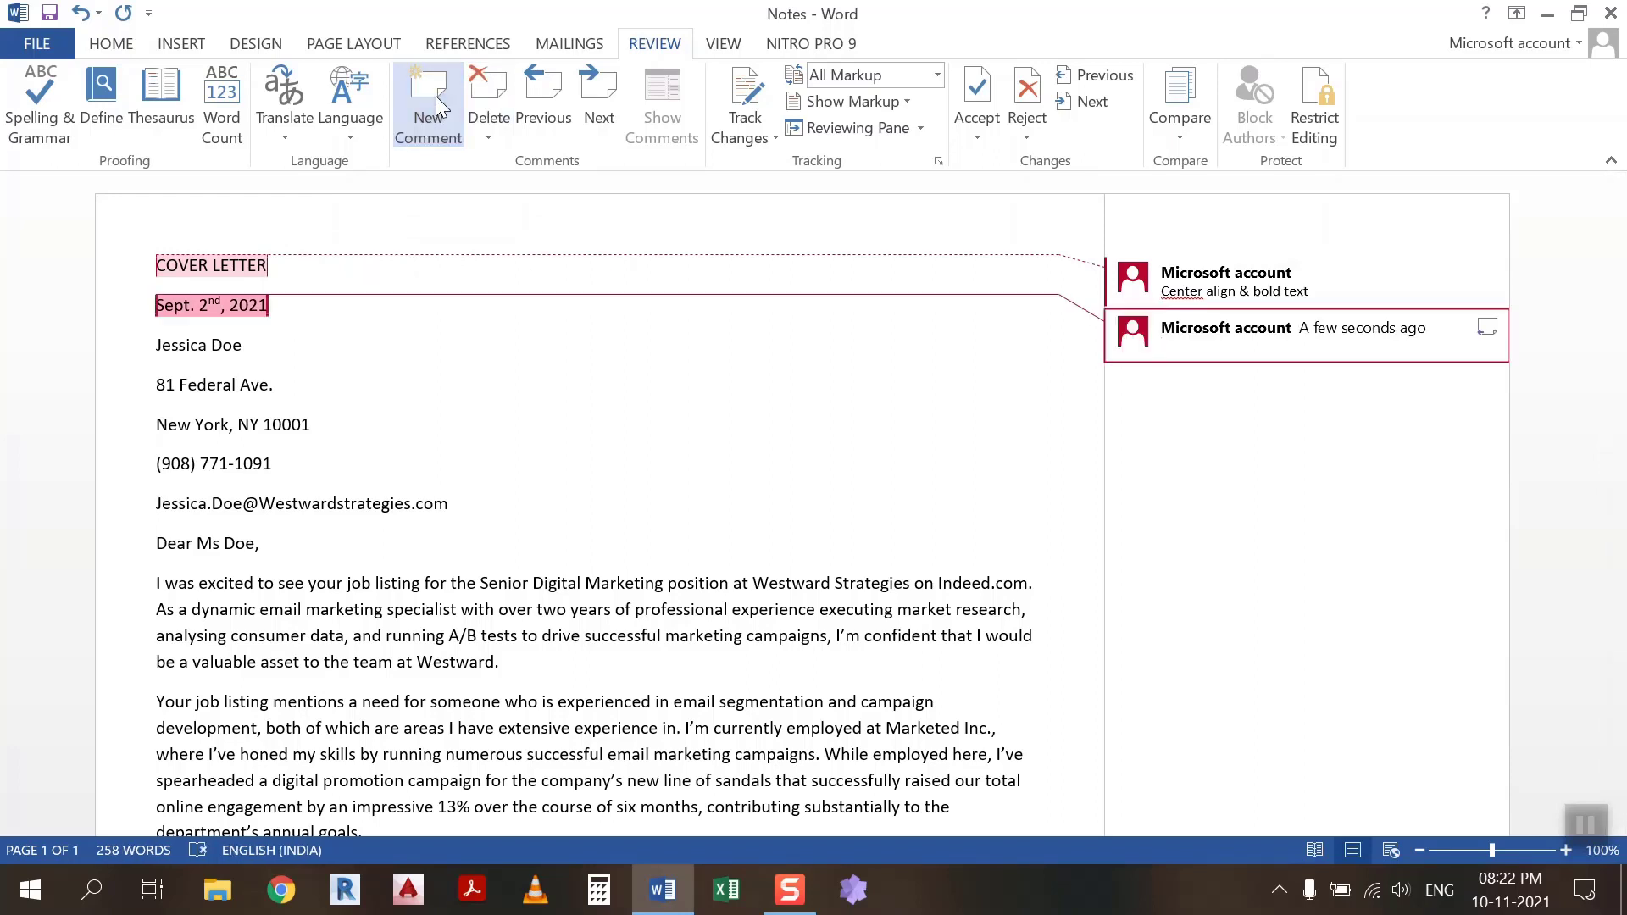
{"action": "type", "text": "Align Right"}
{"action": "left_click", "coordinate": [1040, 356]}
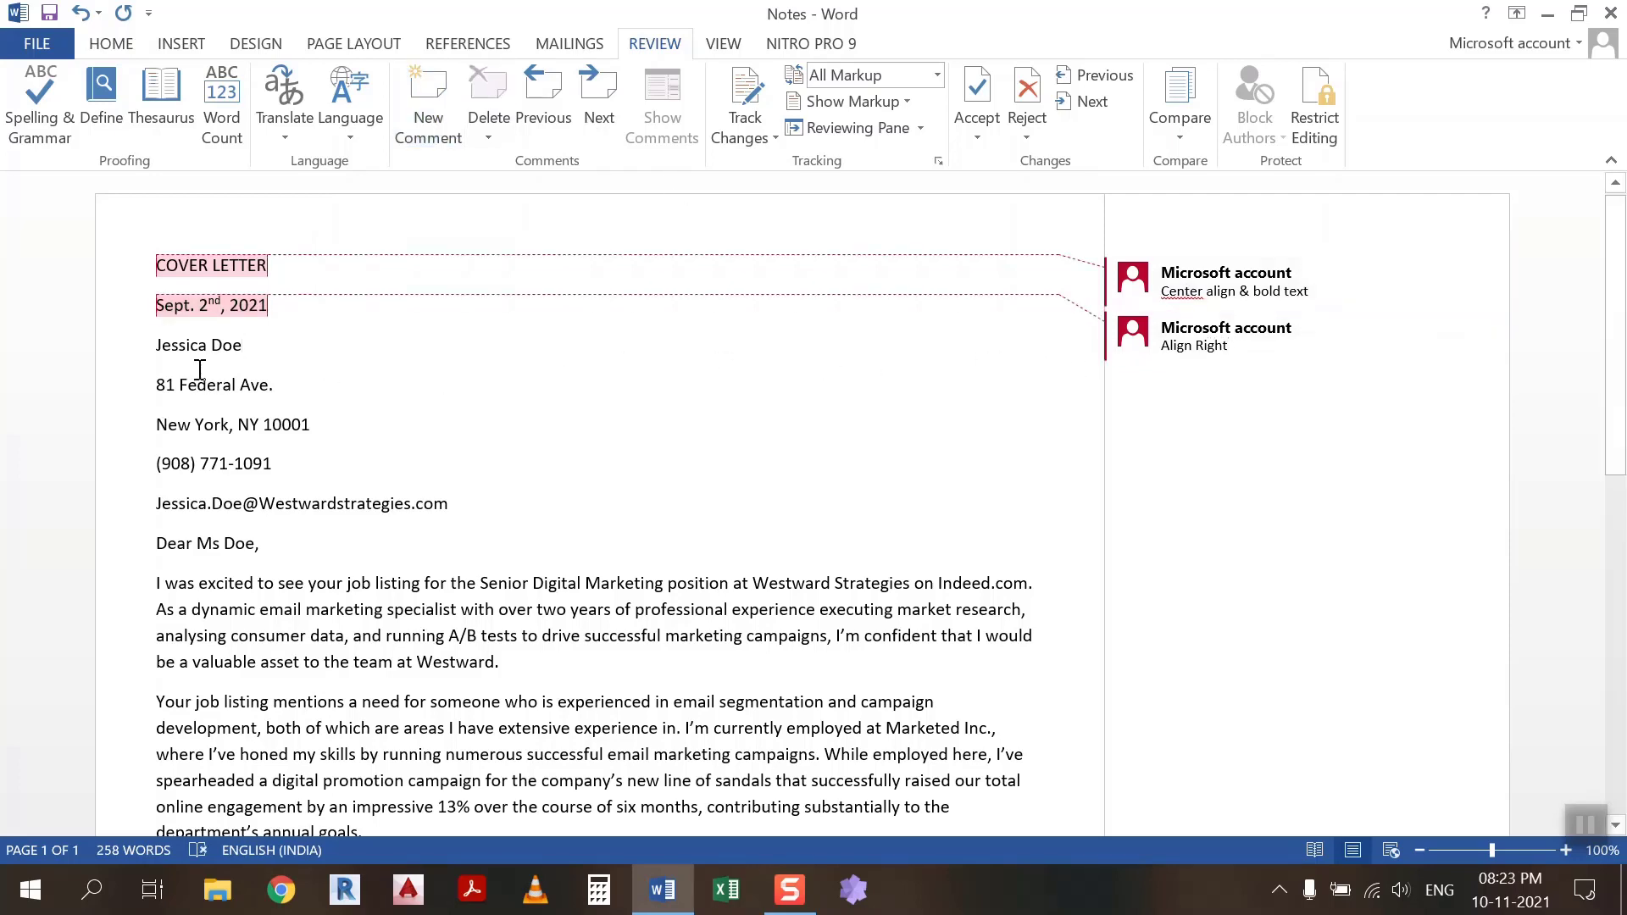
Step: Attach the comment "Bold Text" to the recipient's name line
{"action": "left_click_drag", "start_coordinate": [157, 348], "coordinate": [247, 356]}
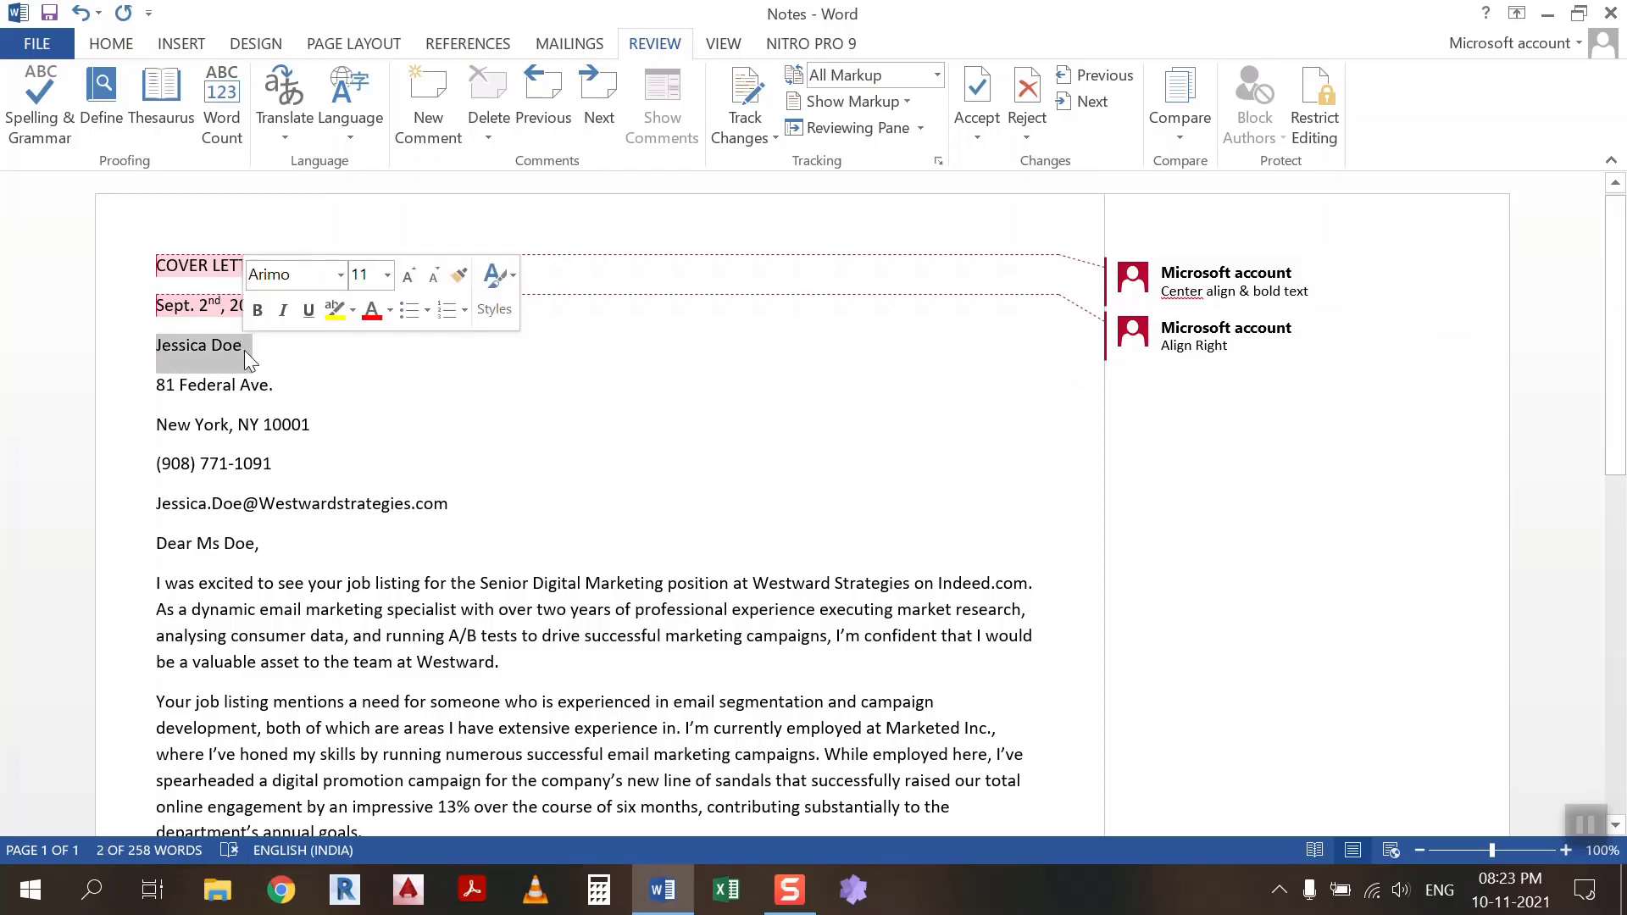
{"action": "left_click", "coordinate": [414, 89]}
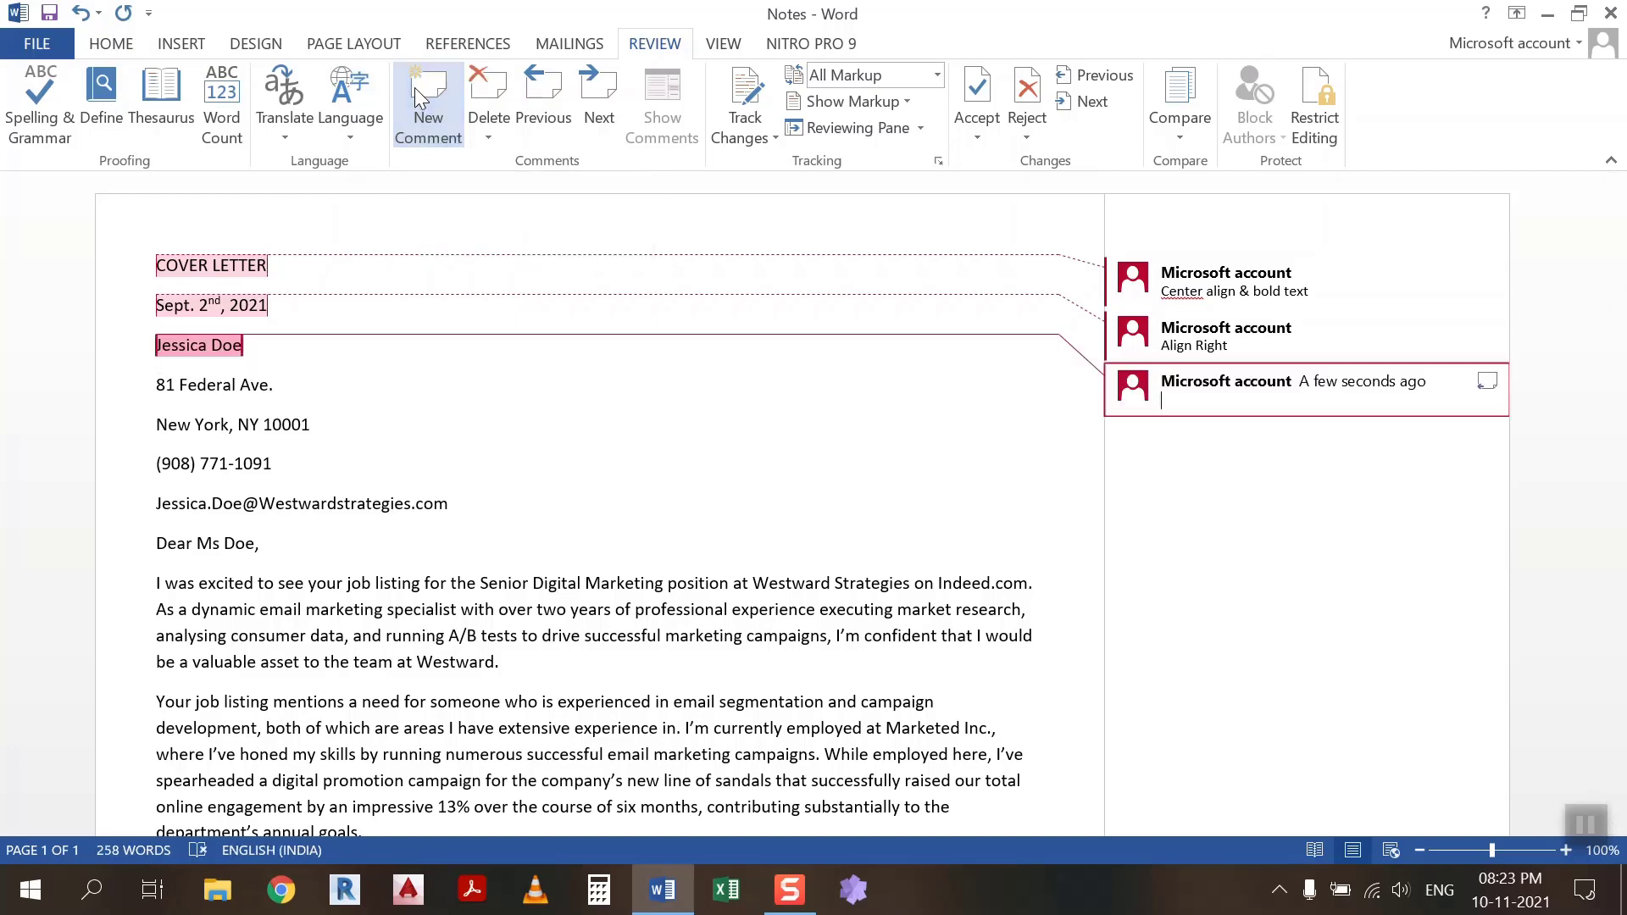
{"action": "type", "text": "Bold Text"}
{"action": "key", "text": "Escape"}
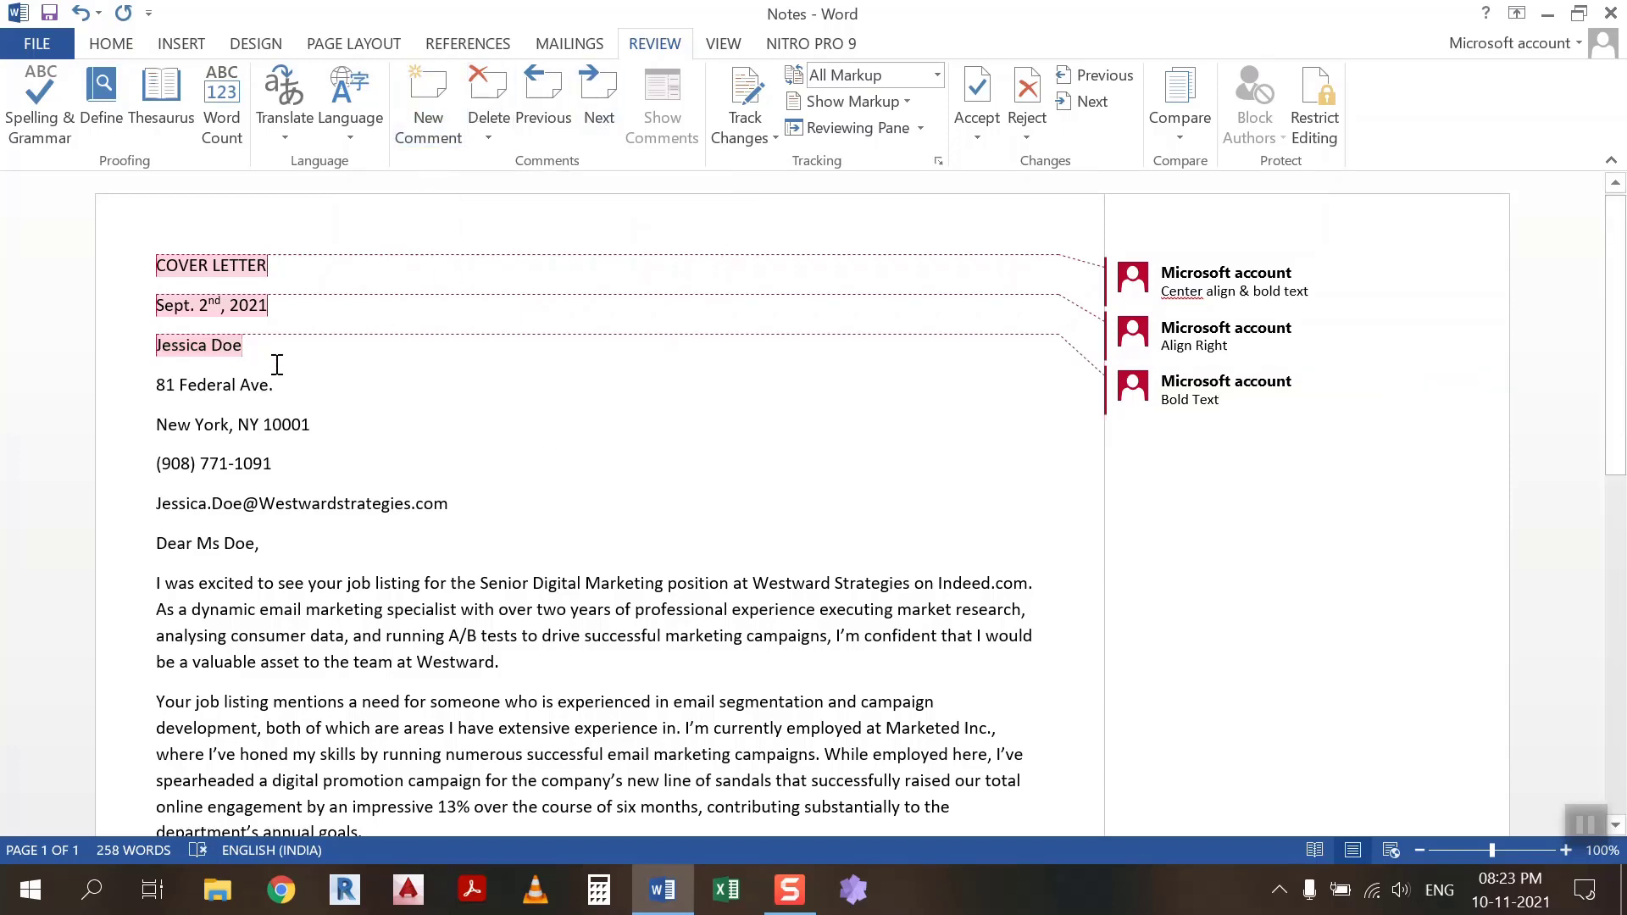
{"action": "left_click", "coordinate": [1204, 395]}
{"action": "left_click", "coordinate": [1236, 386]}
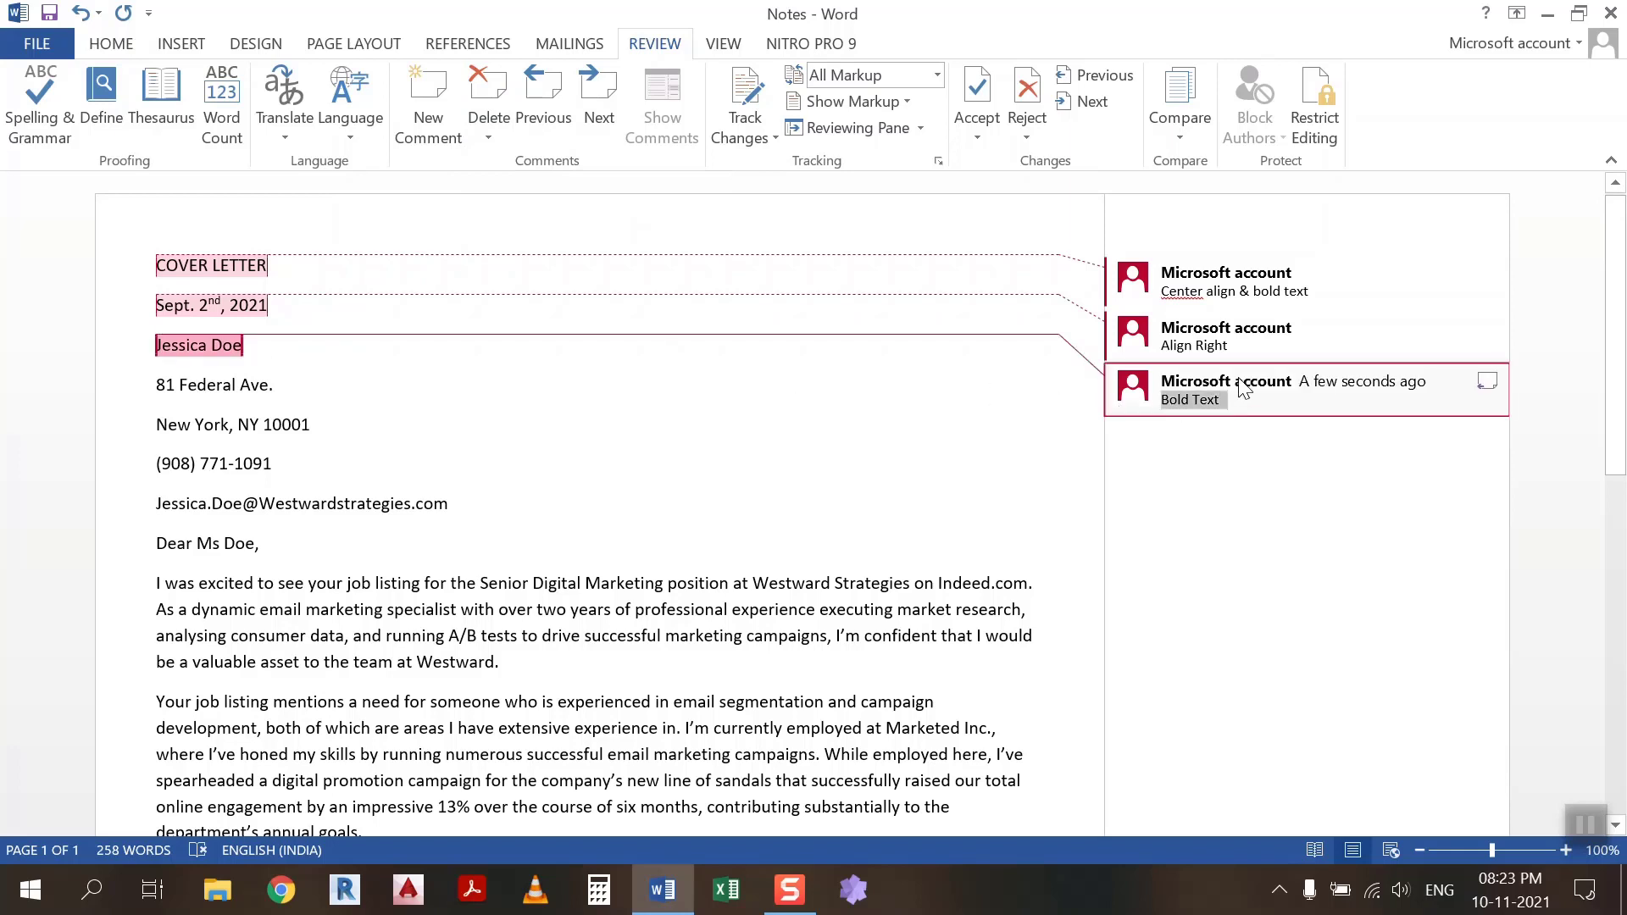
{"action": "left_click", "coordinate": [476, 405]}
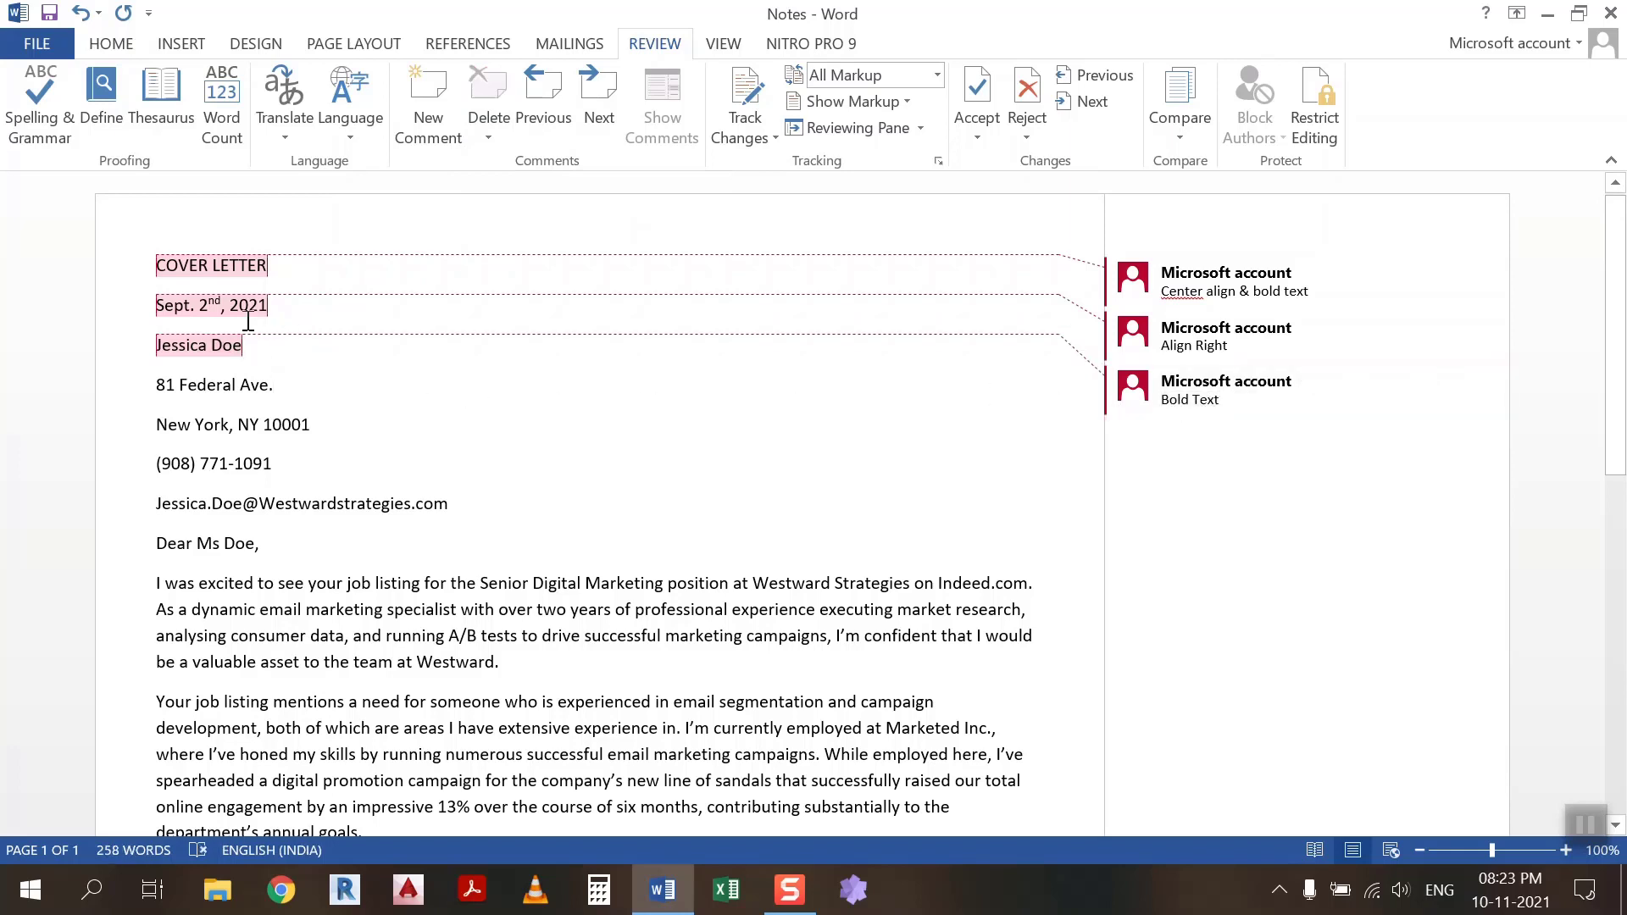
Step: Delete the comment on the recipient's name, and remove all remaining comments from the document
{"action": "left_click", "coordinate": [177, 311]}
{"action": "left_click", "coordinate": [484, 100]}
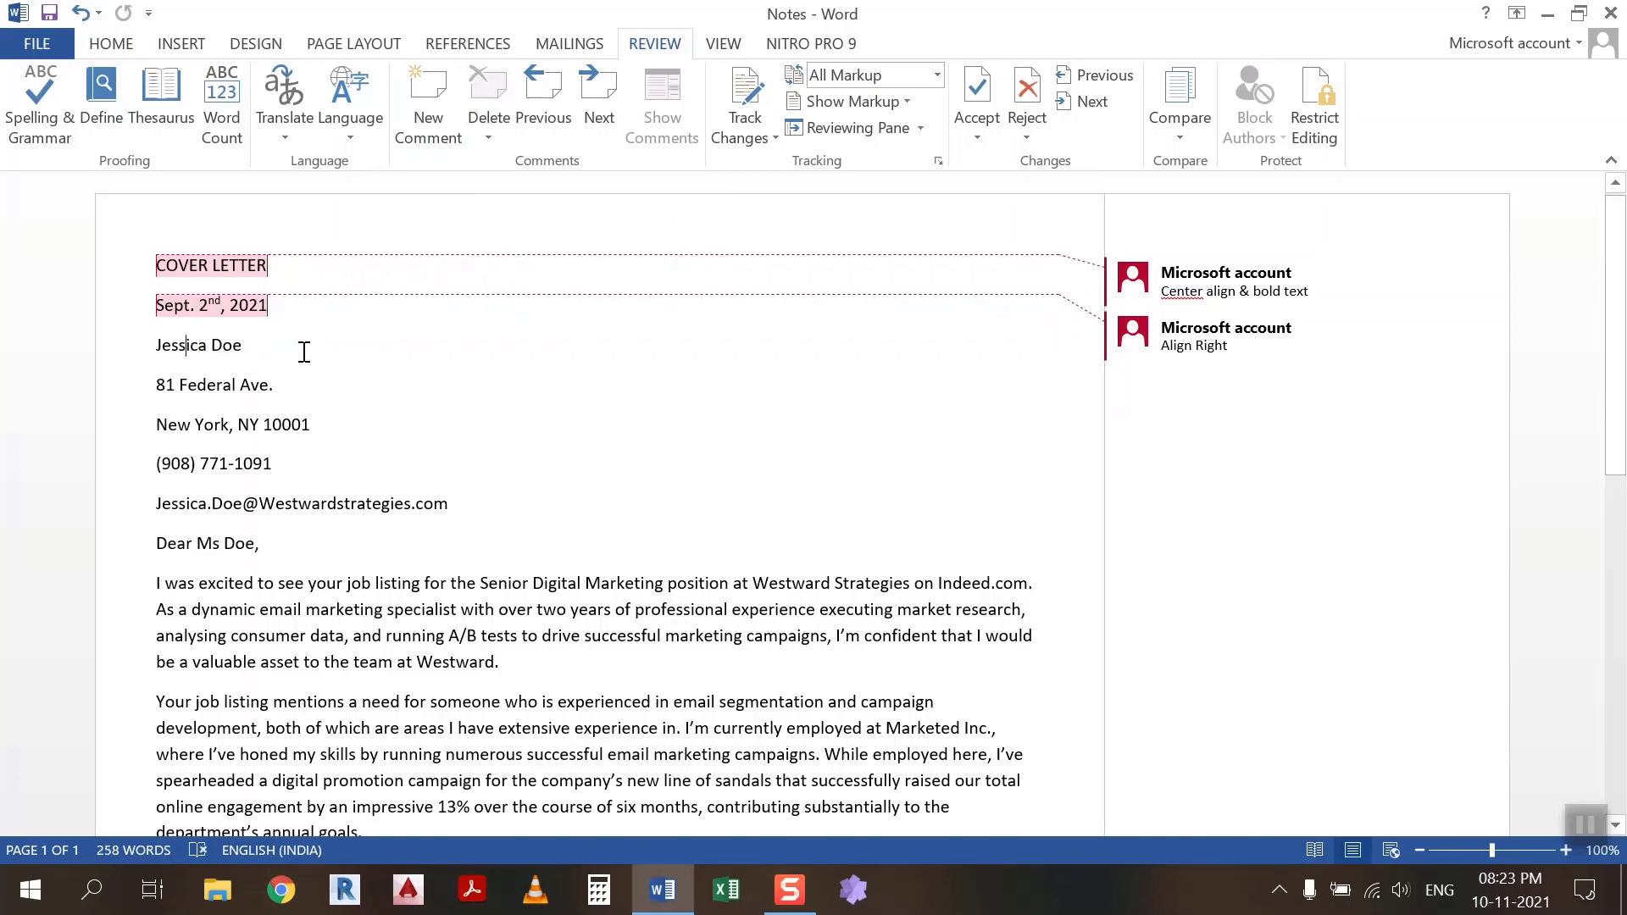
{"action": "left_click", "coordinate": [491, 140]}
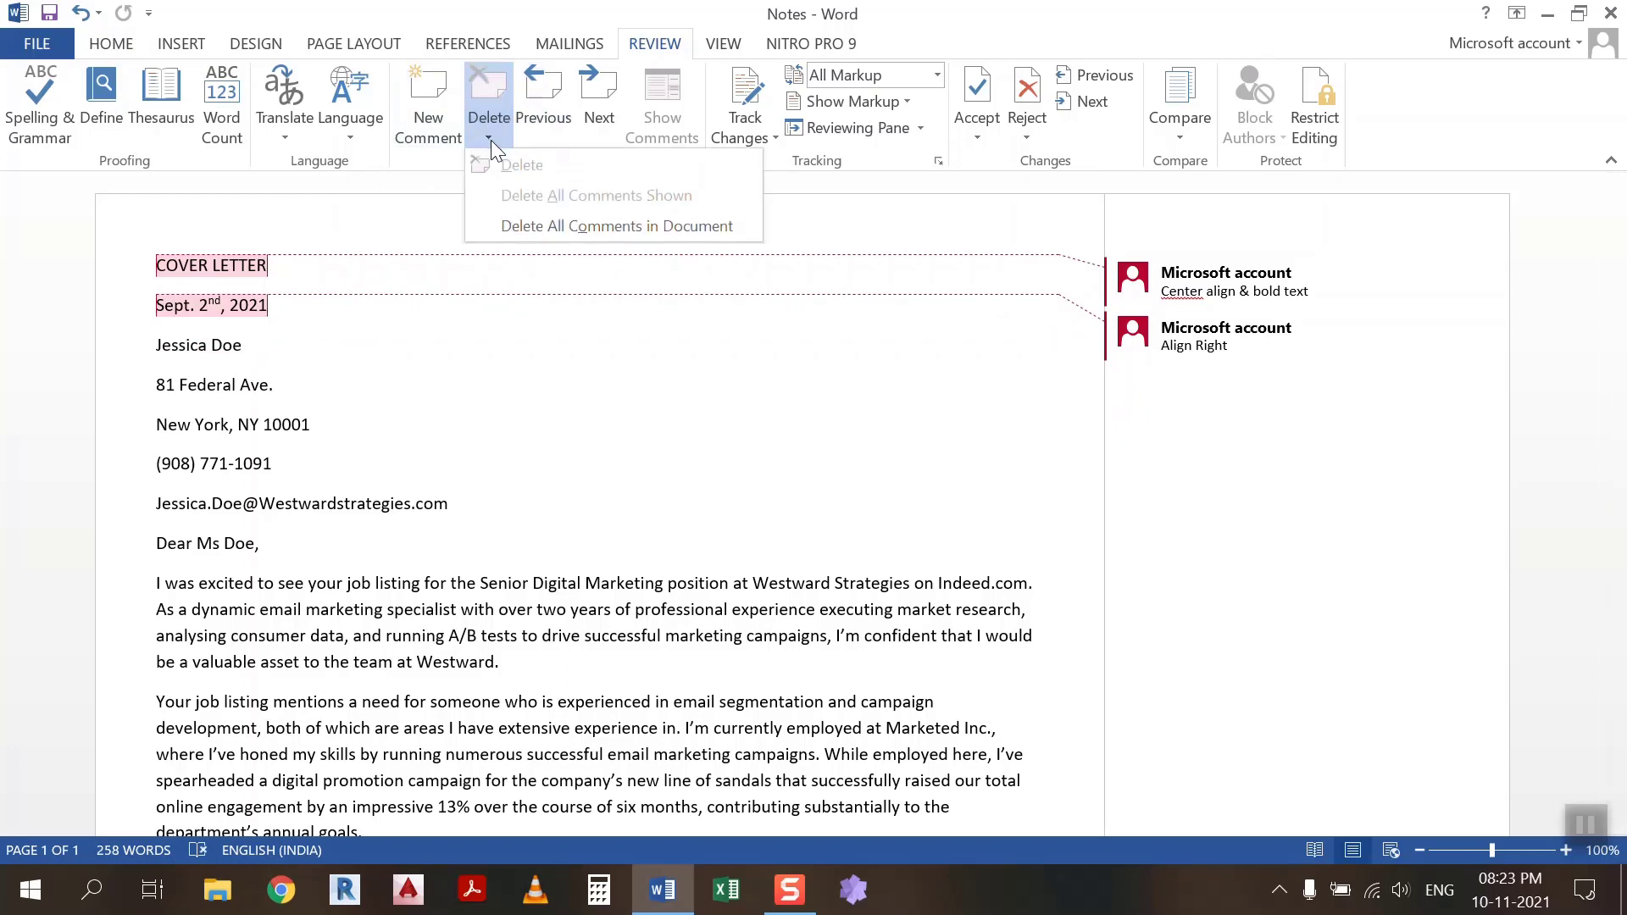
{"action": "left_click", "coordinate": [669, 221]}
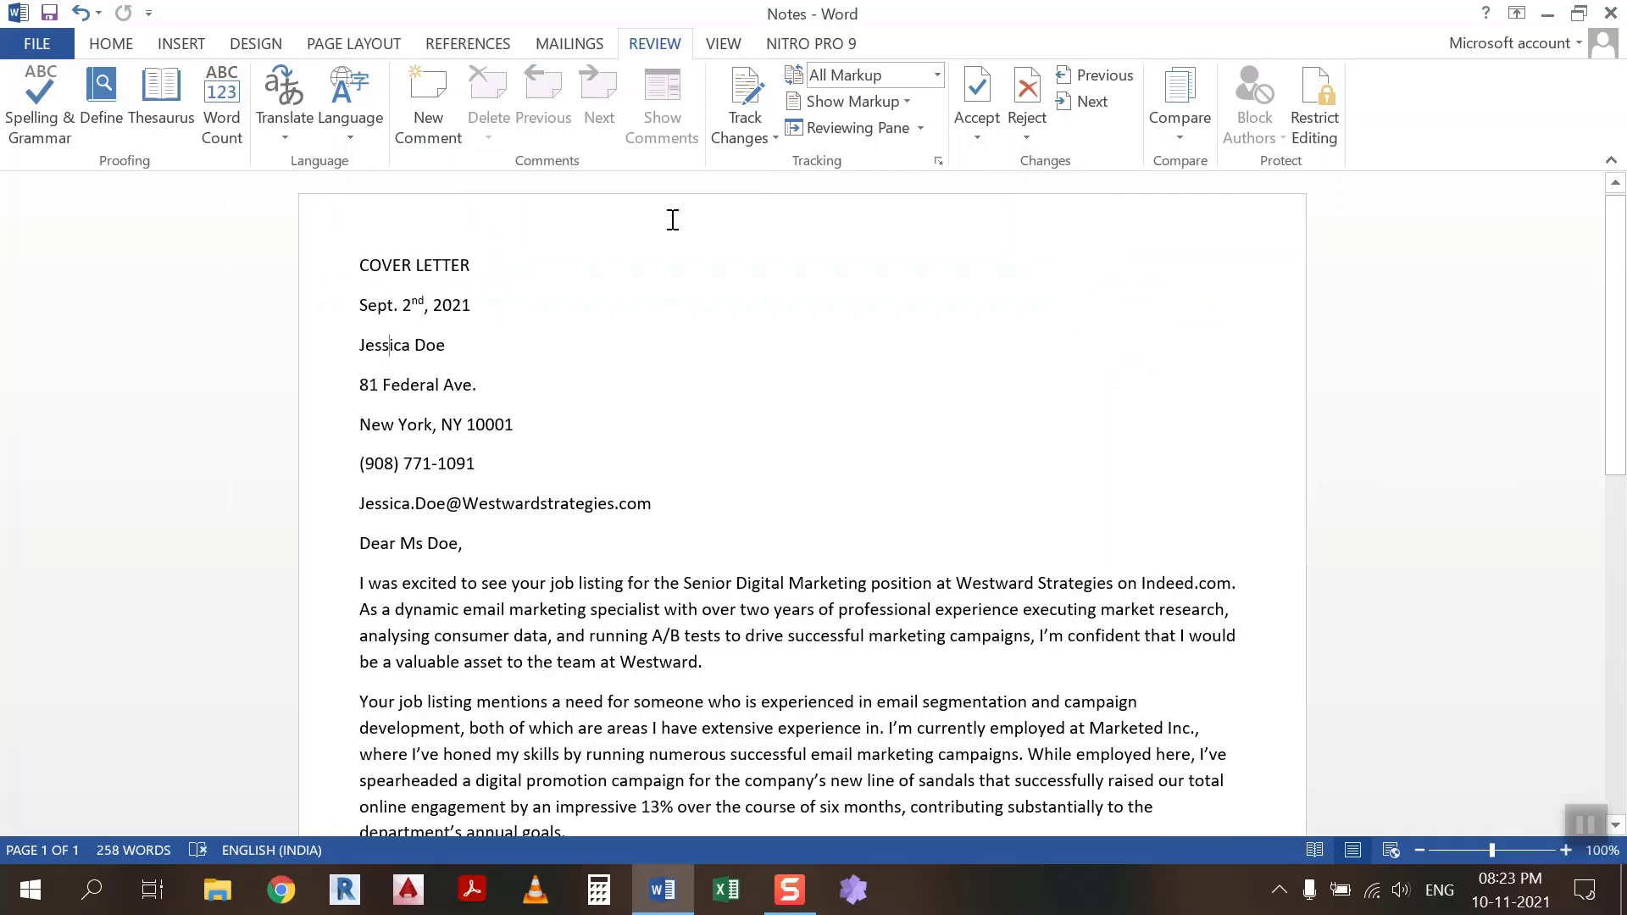
Step: Undo both comment deletions
{"action": "key", "text": "ctrl+z"}
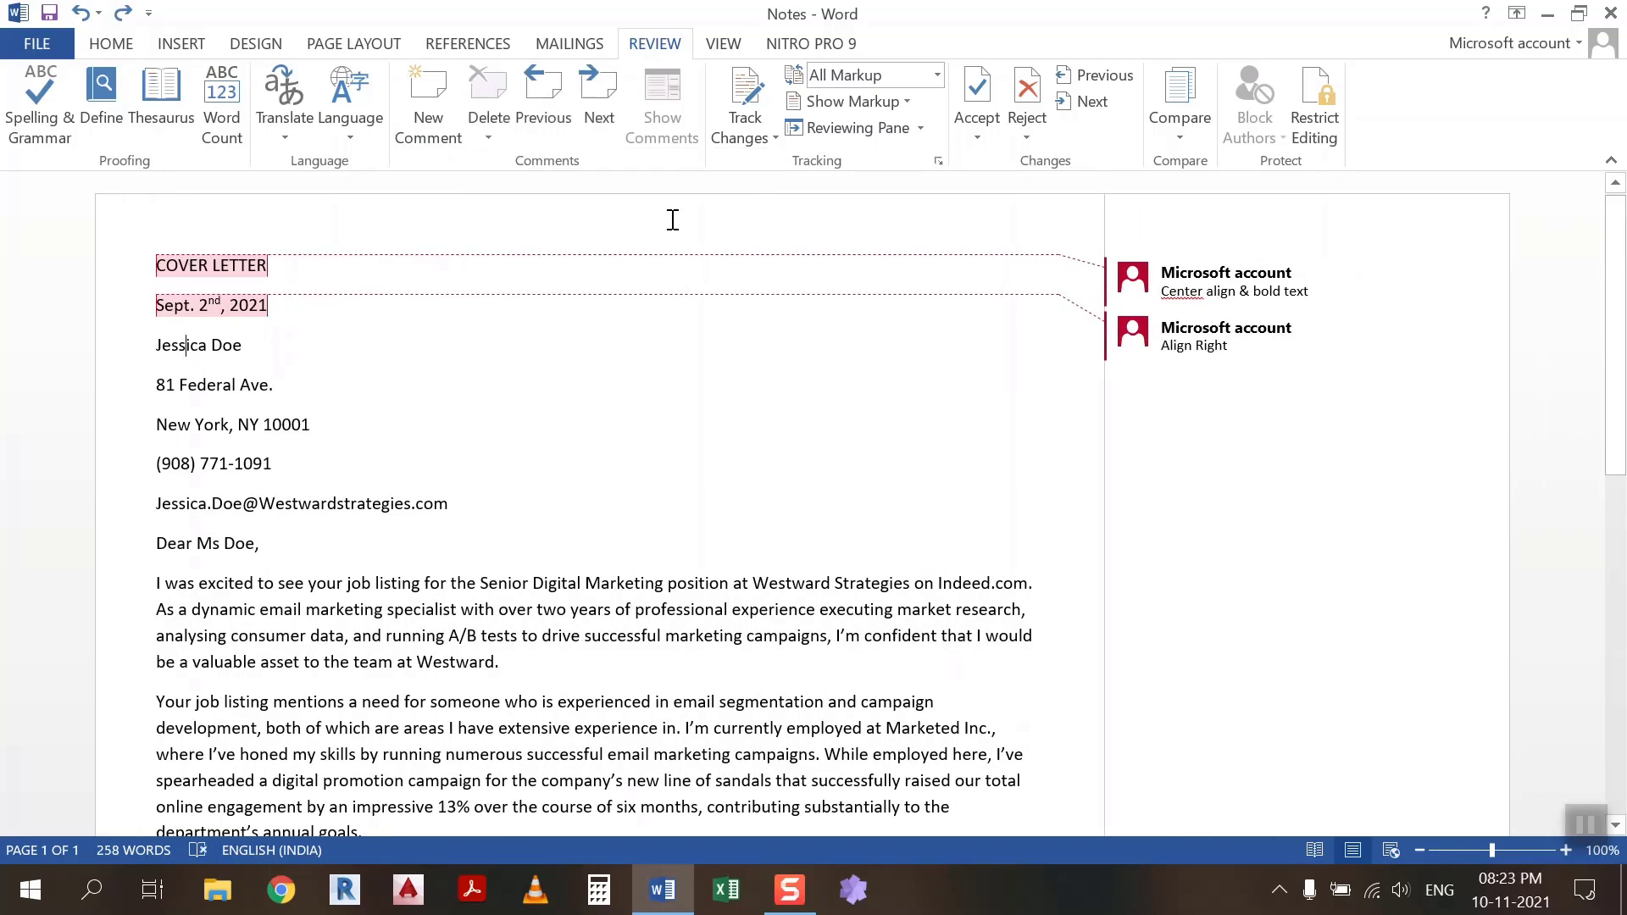
{"action": "key", "text": "ctrl+z"}
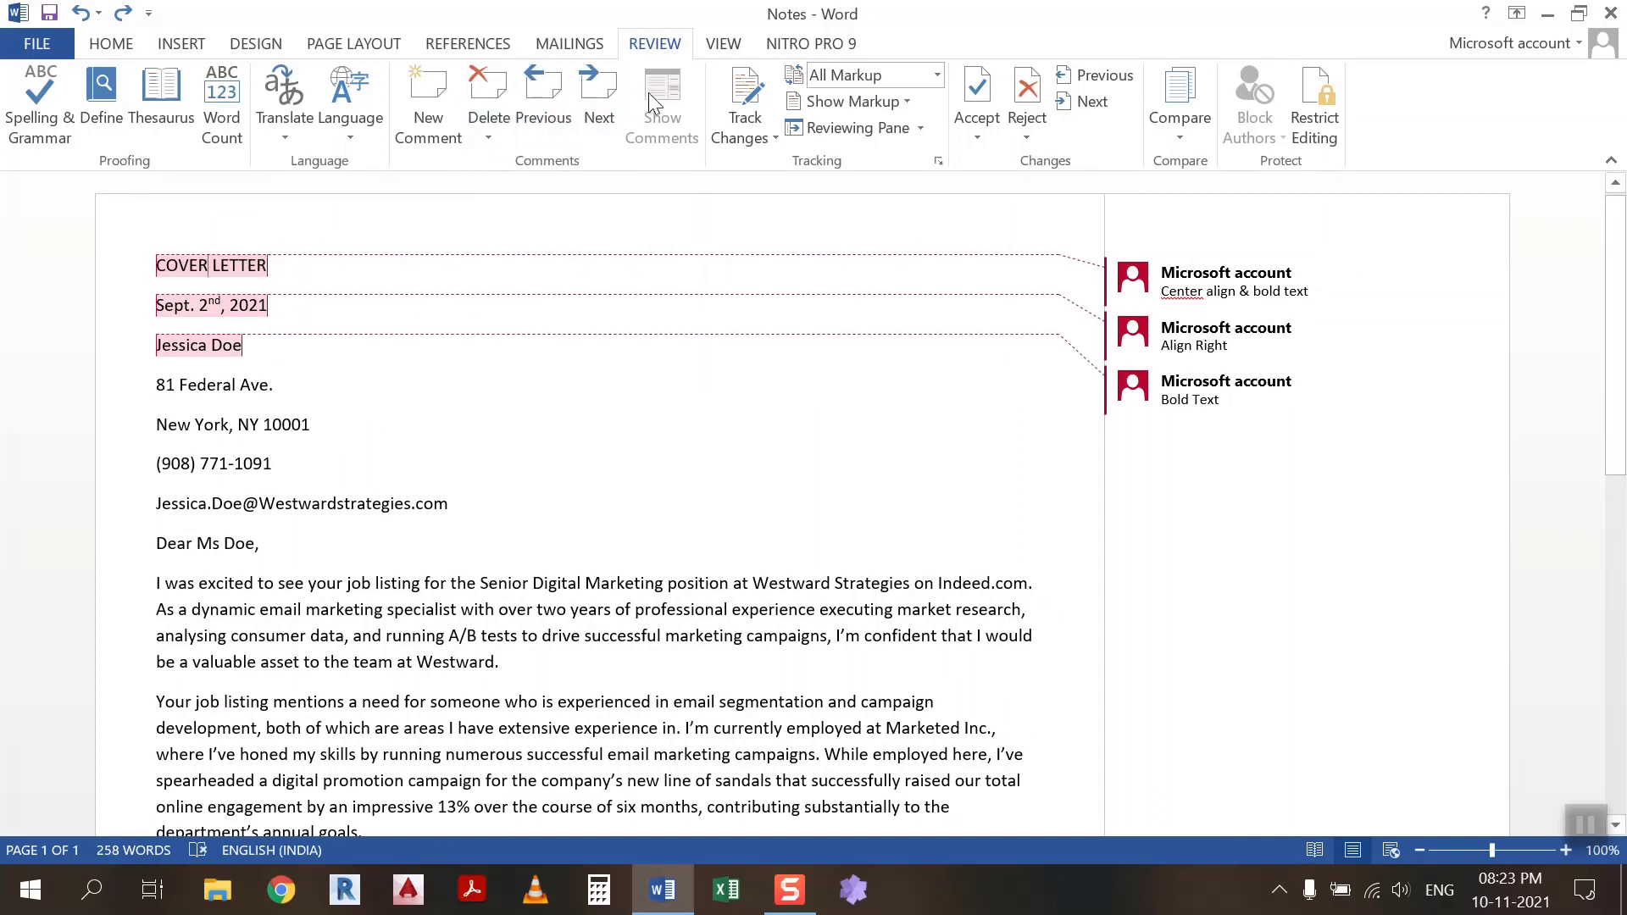
Step: Browse forward through the document's comments and go back to the previous one
{"action": "left_click", "coordinate": [601, 100]}
{"action": "left_click", "coordinate": [602, 96]}
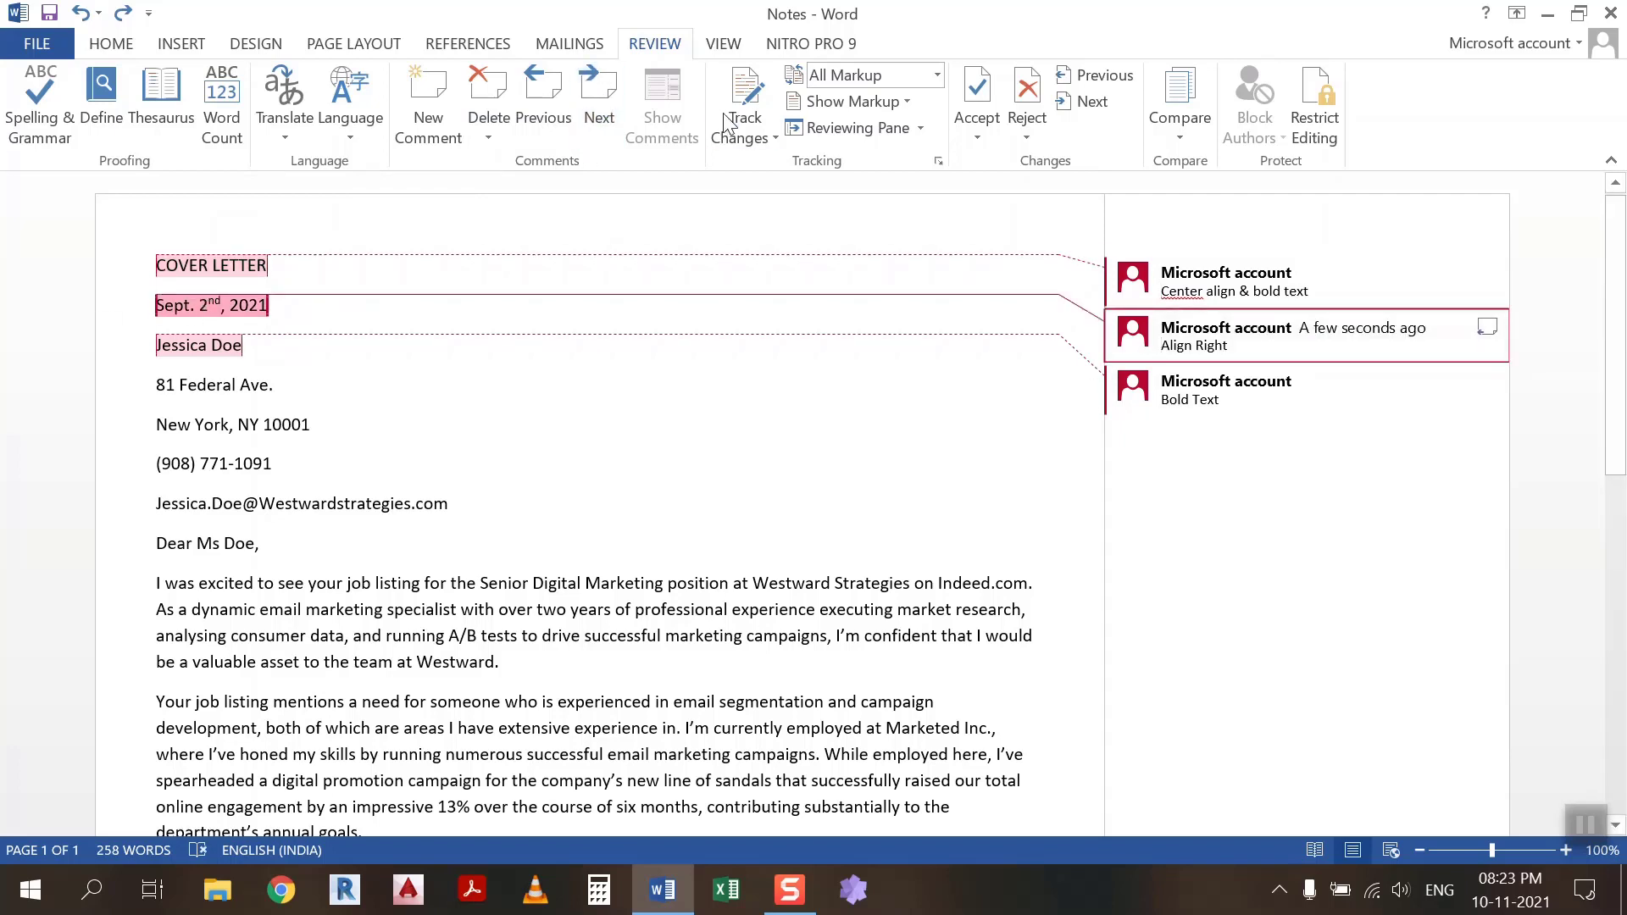
{"action": "left_click", "coordinate": [530, 102]}
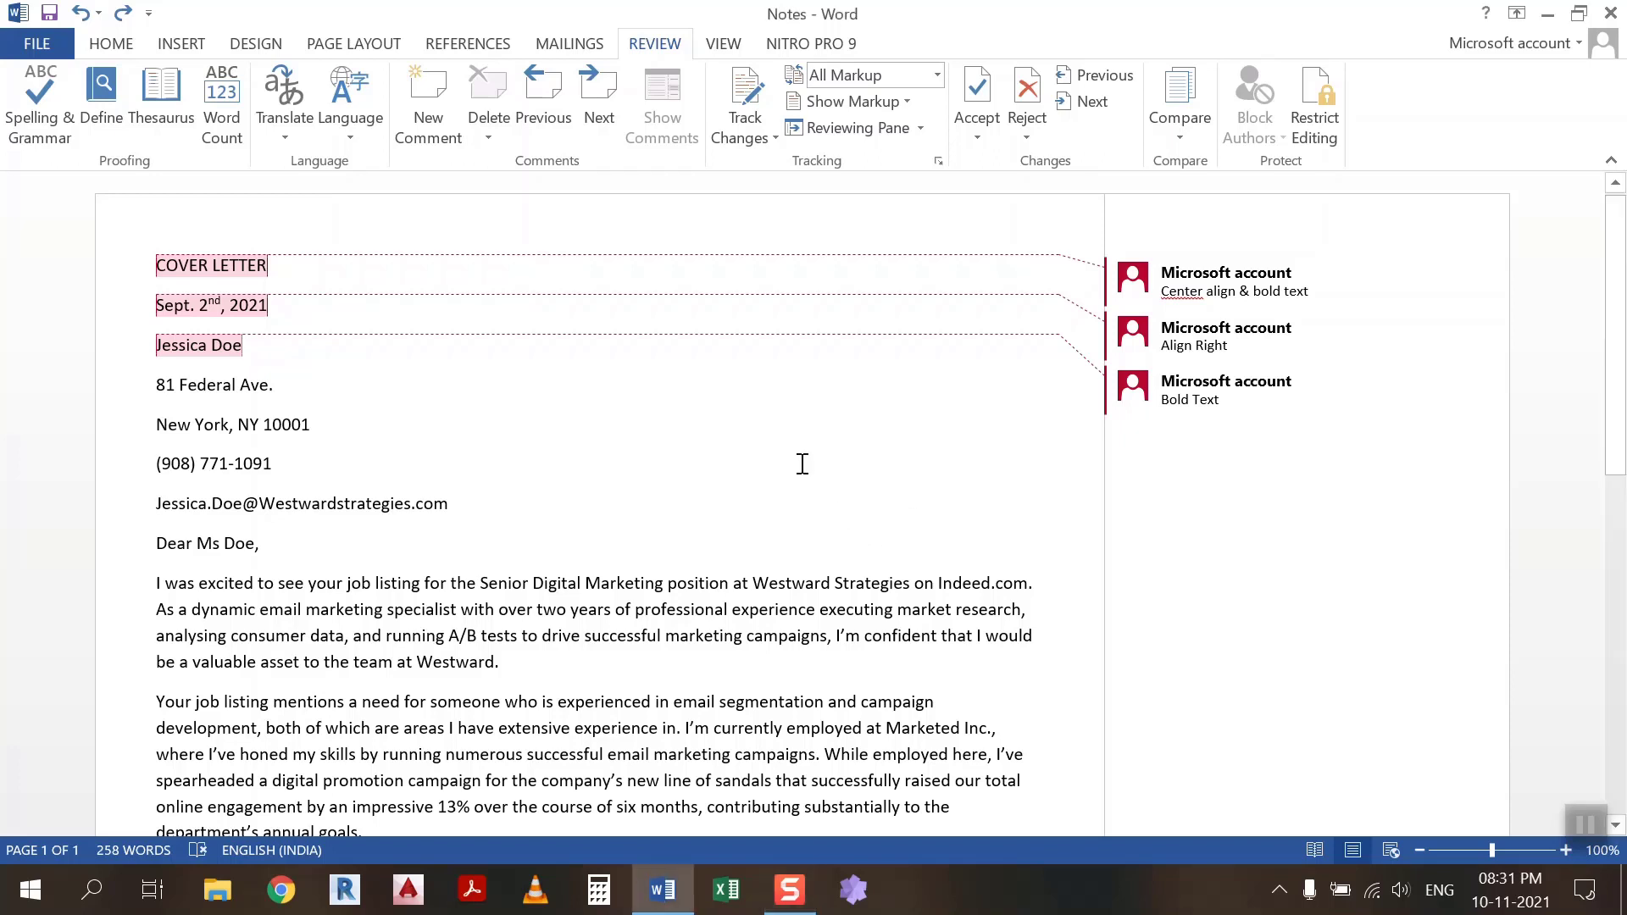
Step: Turn on Track Changes and insert an empty paragraph between the recipient's e-mail line and the greeting
{"action": "left_click", "coordinate": [753, 87]}
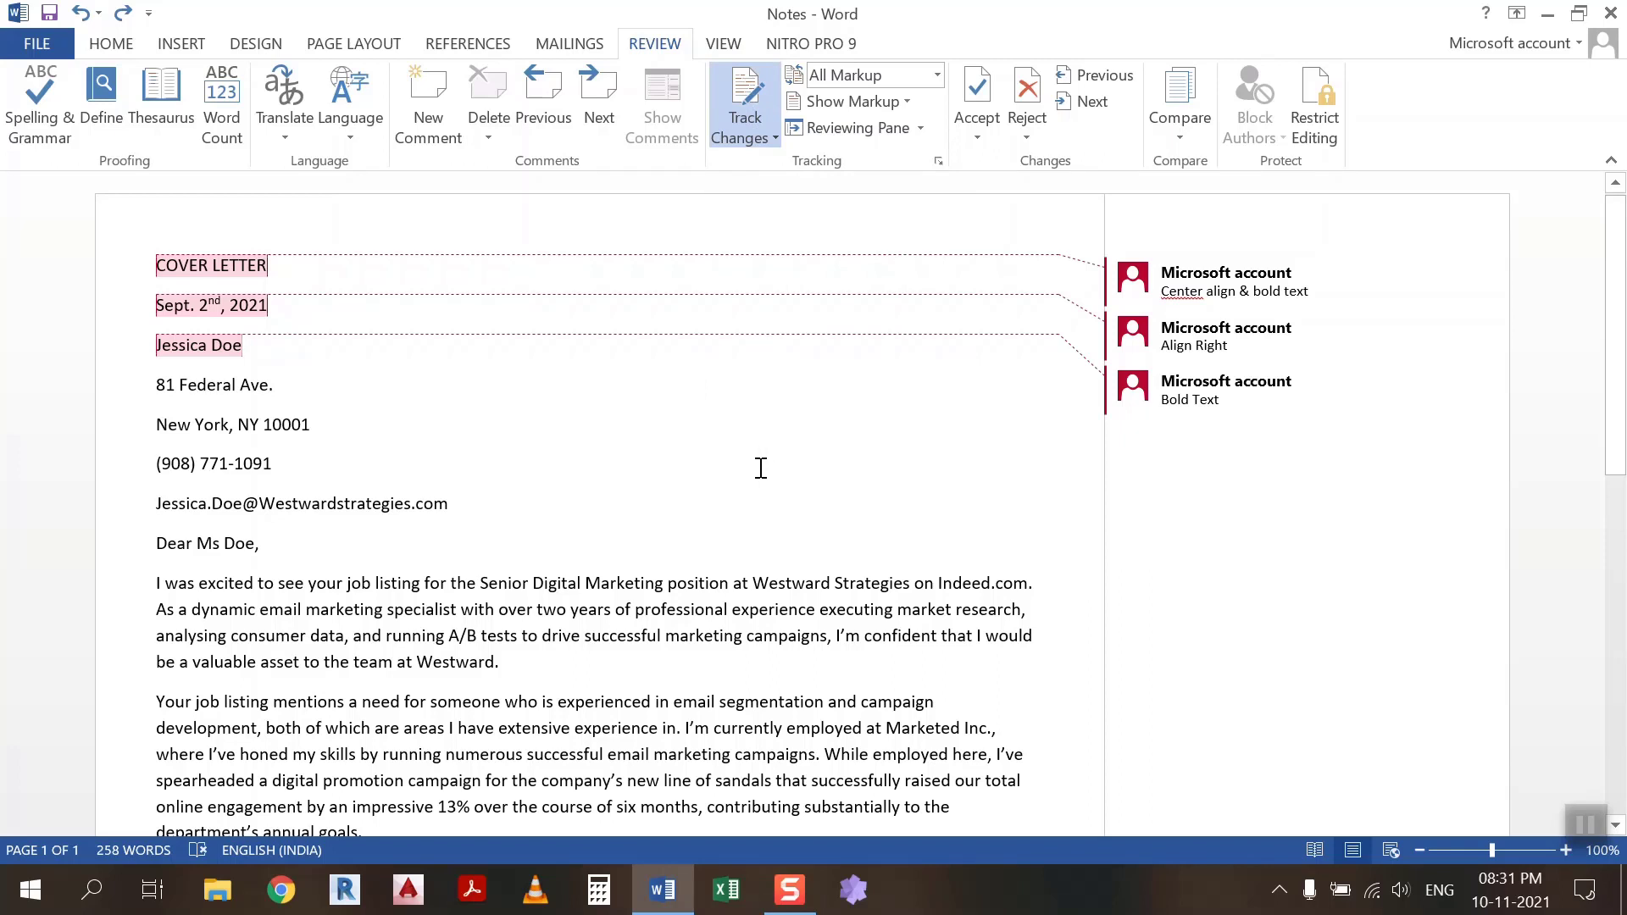
{"action": "scroll", "coordinate": [760, 465], "scroll_direction": "down", "scroll_amount": 3}
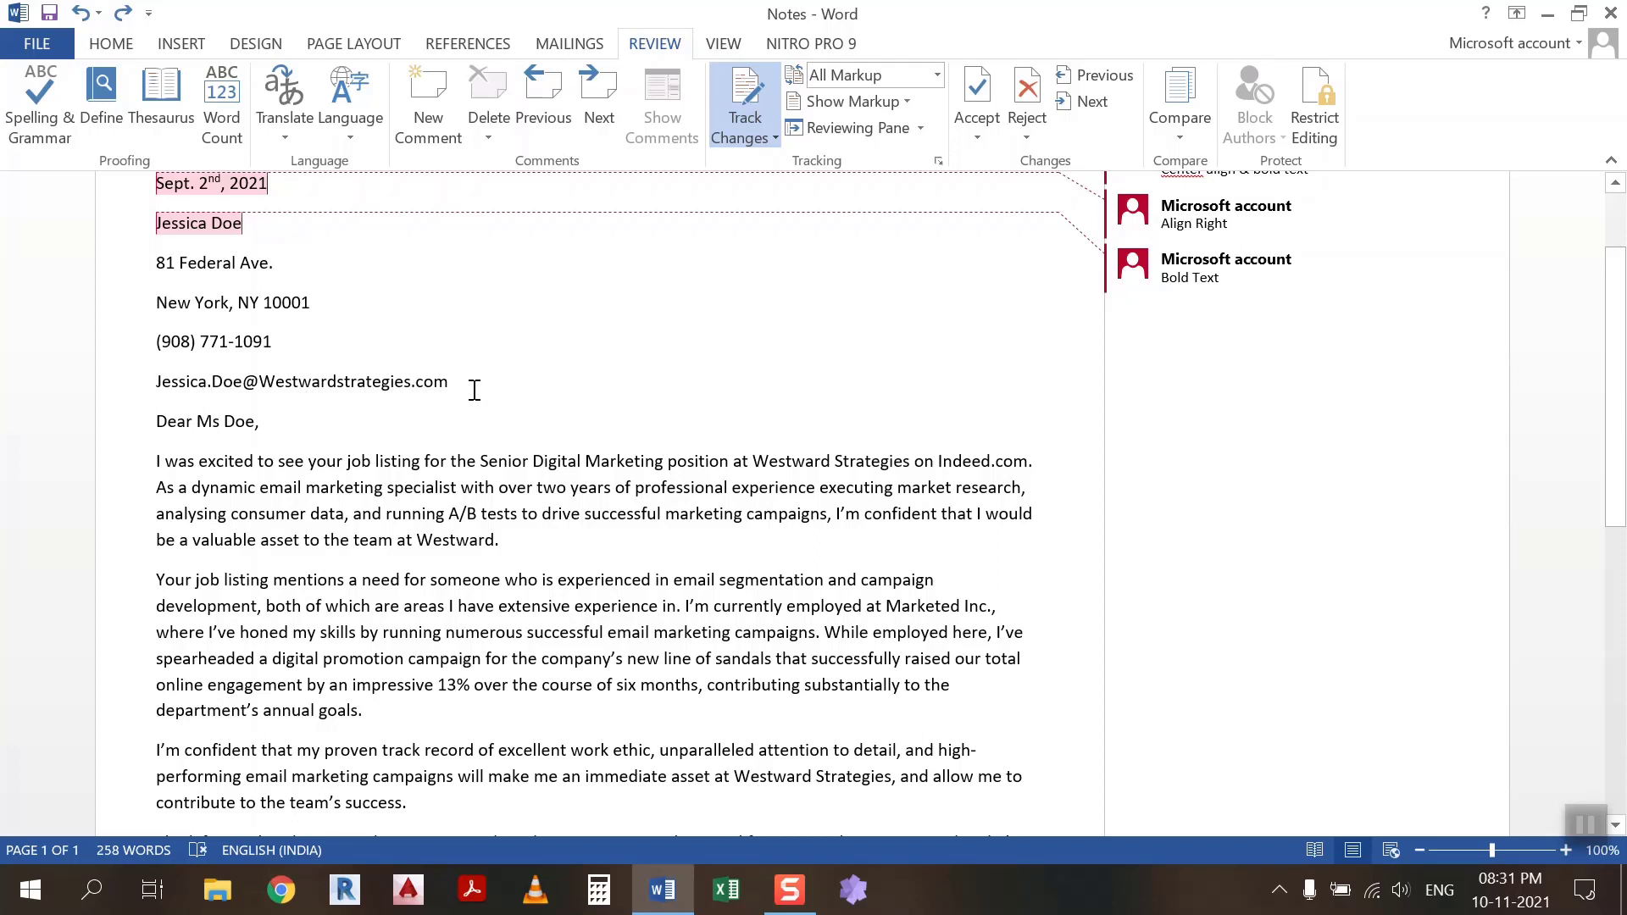
{"action": "key", "text": "Return"}
{"action": "scroll", "coordinate": [466, 392], "scroll_direction": "down", "scroll_amount": 1}
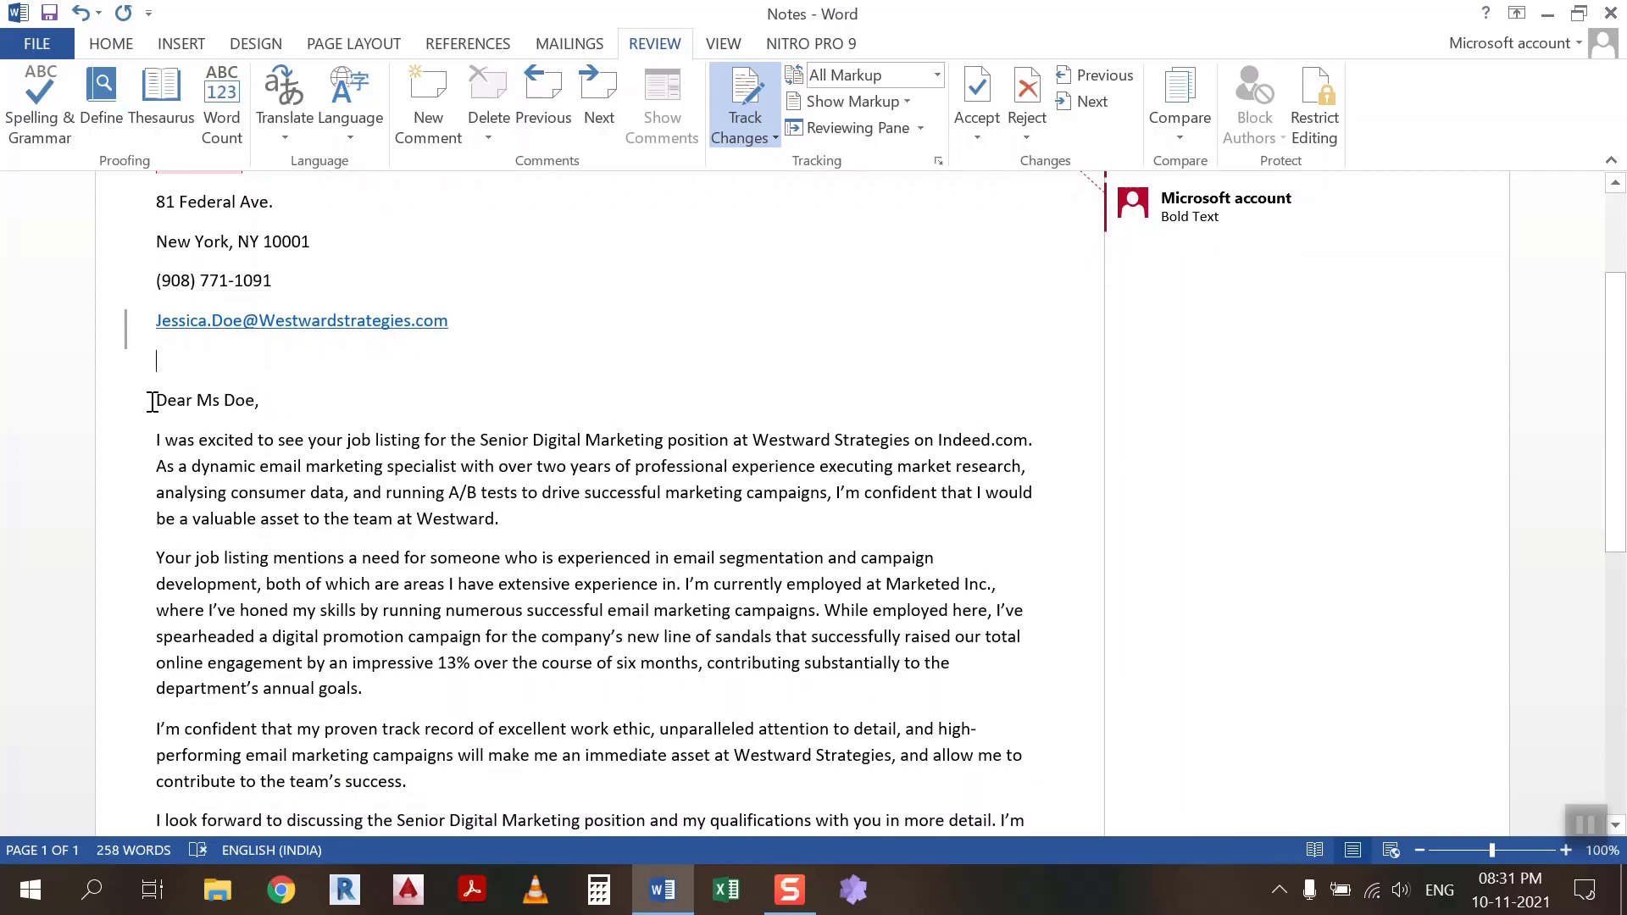
Step: Make the letter's greeting line bold
{"action": "left_click_drag", "start_coordinate": [155, 400], "coordinate": [269, 401]}
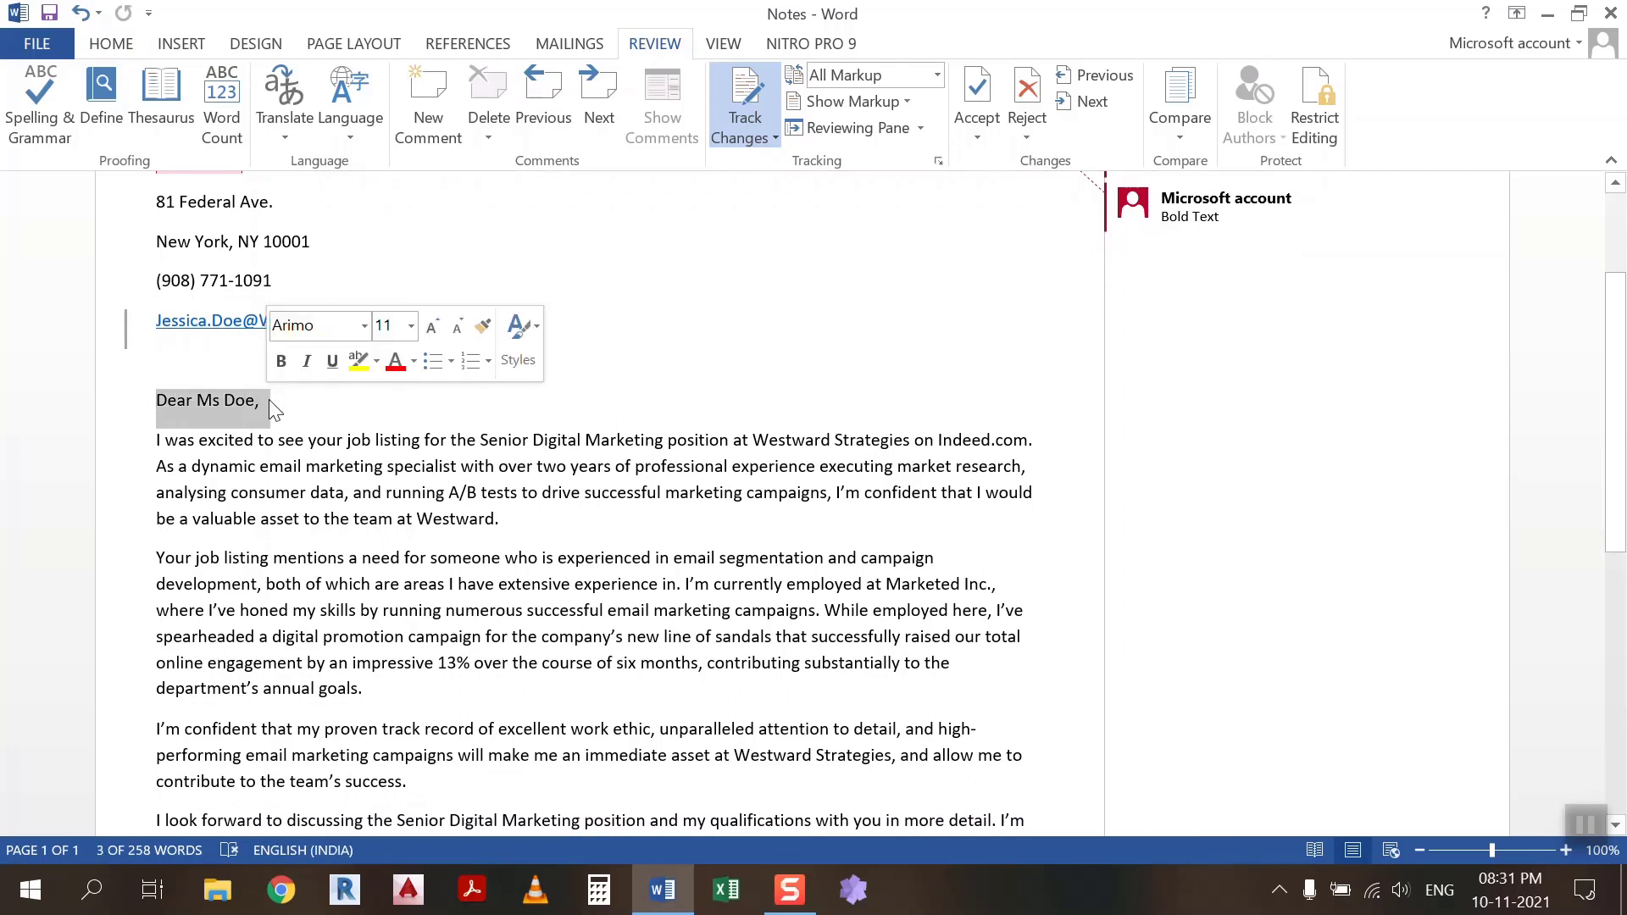
{"action": "key", "text": "ctrl+b"}
Step: Justify the body paragraphs from "I was excited to see your job listing" through "Thank you so much for your time and consideration."
{"action": "scroll", "coordinate": [266, 444], "scroll_direction": "down", "scroll_amount": 1}
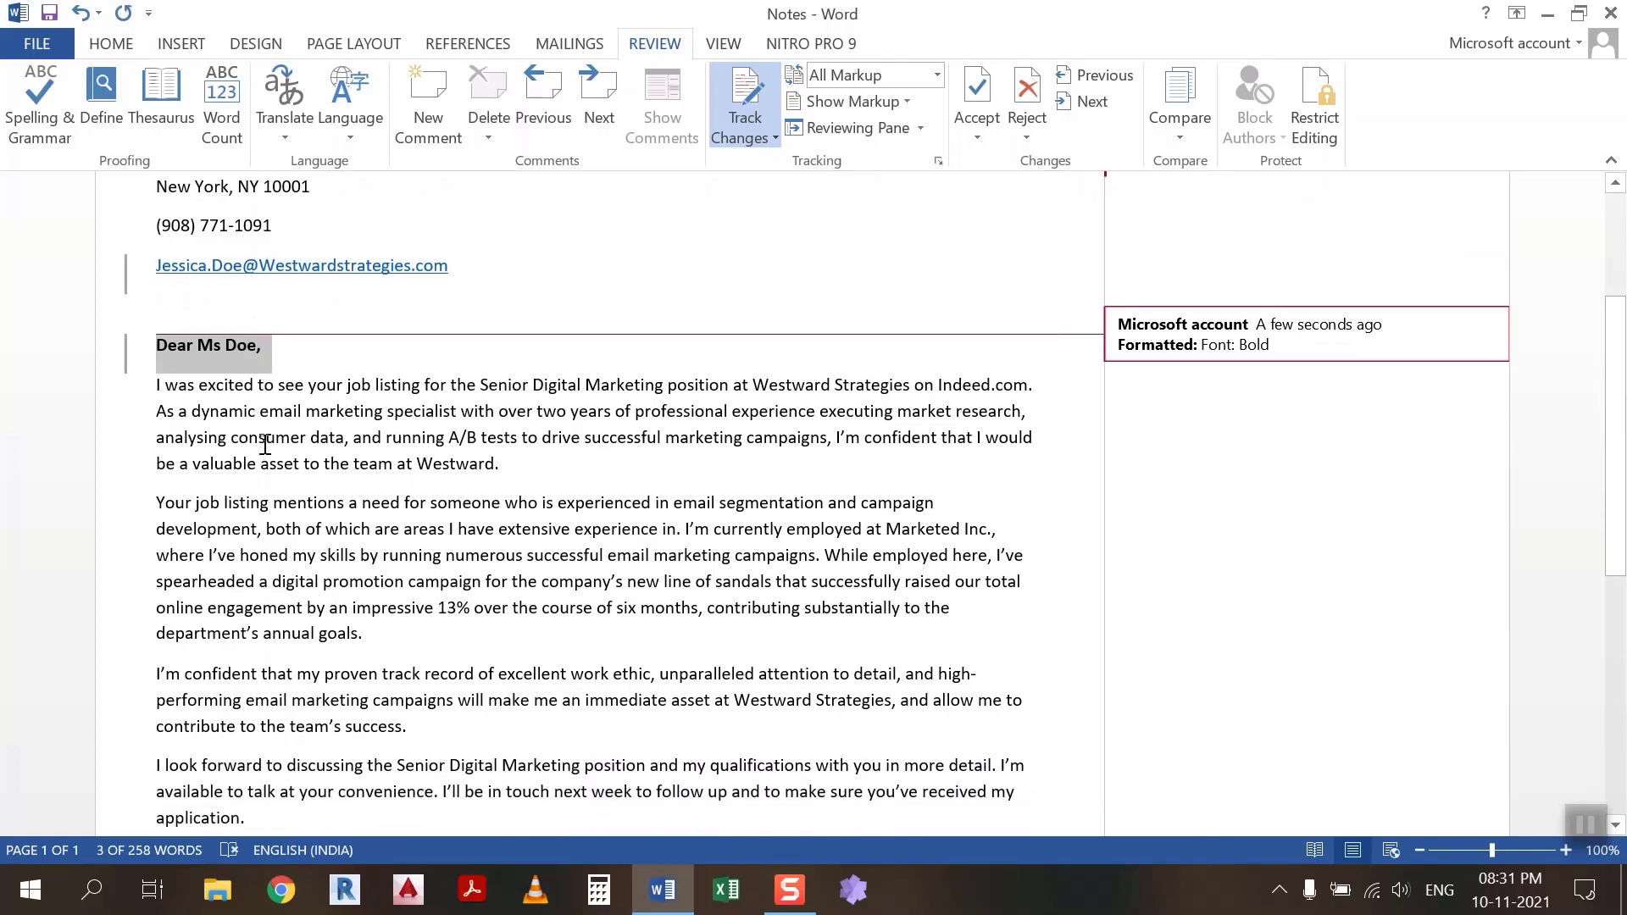
{"action": "scroll", "coordinate": [266, 444], "scroll_direction": "down", "scroll_amount": 3}
{"action": "scroll", "coordinate": [161, 271], "scroll_direction": "up", "scroll_amount": 1}
{"action": "left_click", "coordinate": [157, 259]}
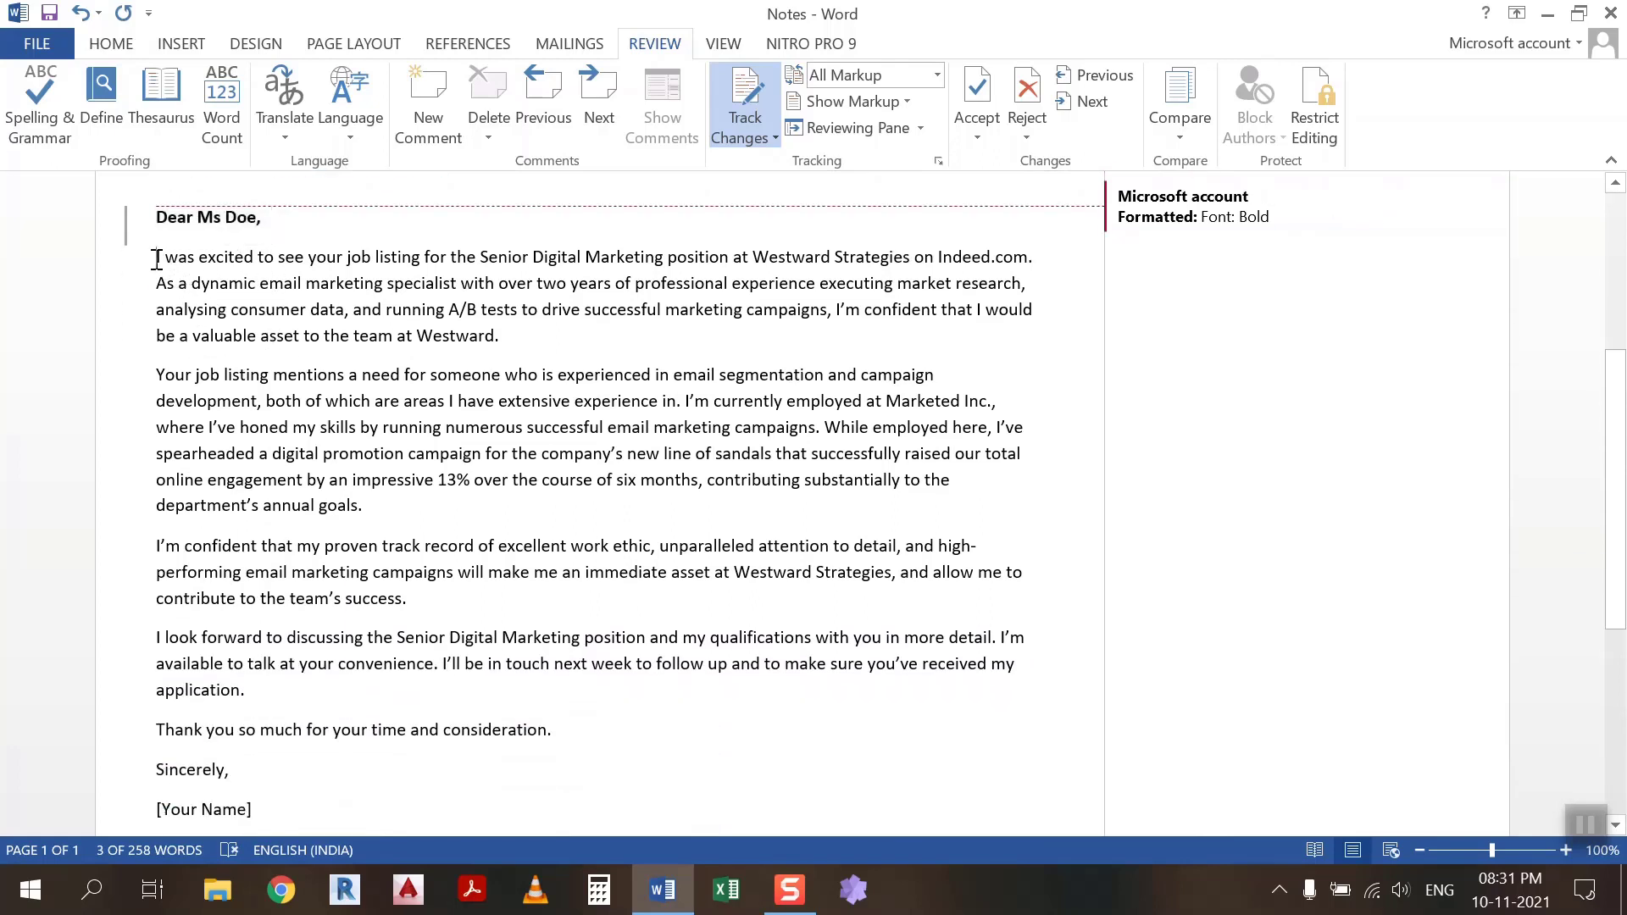
{"action": "left_click_drag", "start_coordinate": [157, 258], "coordinate": [564, 729]}
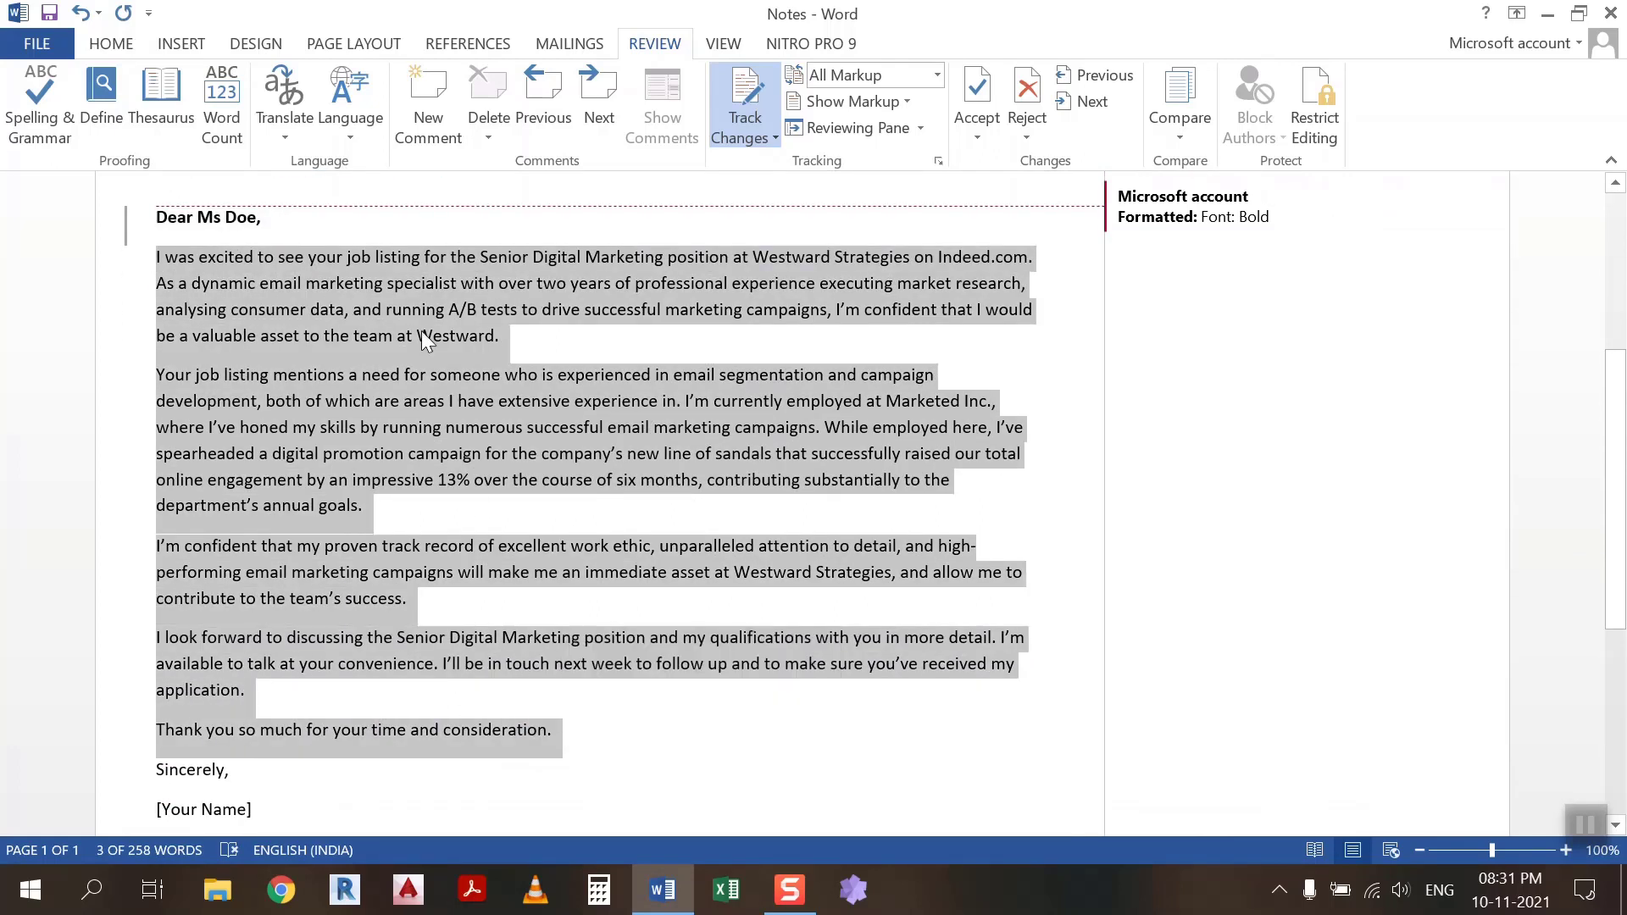
{"action": "left_click", "coordinate": [100, 45]}
{"action": "left_click", "coordinate": [573, 125]}
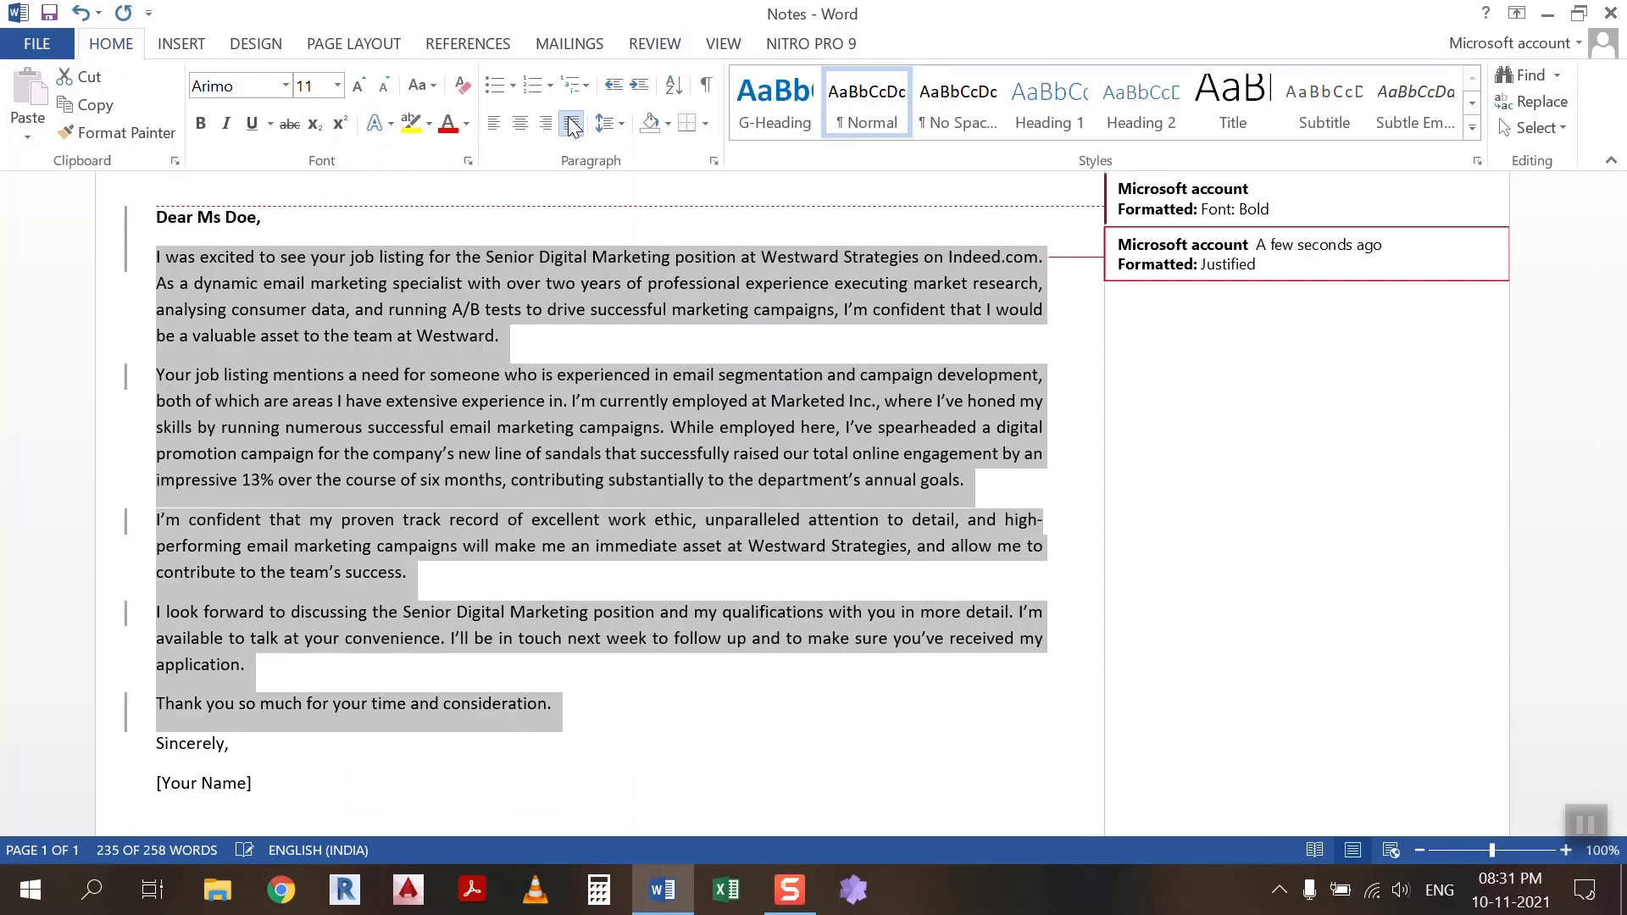
{"action": "left_click", "coordinate": [768, 479]}
Step: Right-align and bold the closing lines "Sincerely," and "[Your Name]" at the end of the letter
{"action": "scroll", "coordinate": [768, 483], "scroll_direction": "down", "scroll_amount": 3}
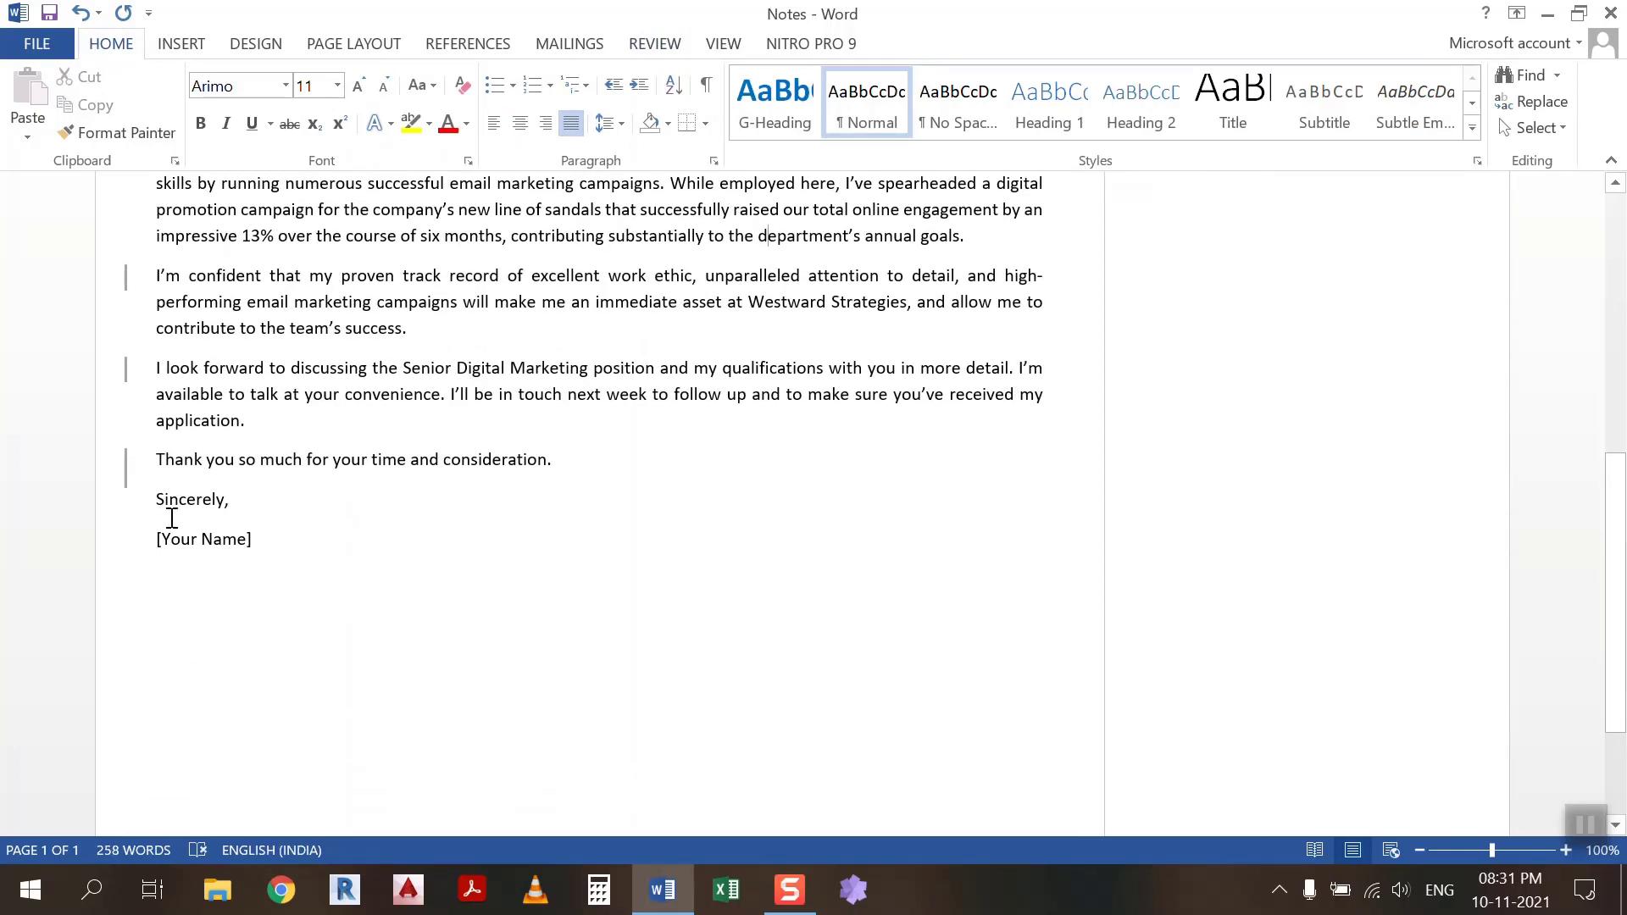
{"action": "left_click_drag", "start_coordinate": [155, 498], "coordinate": [255, 551]}
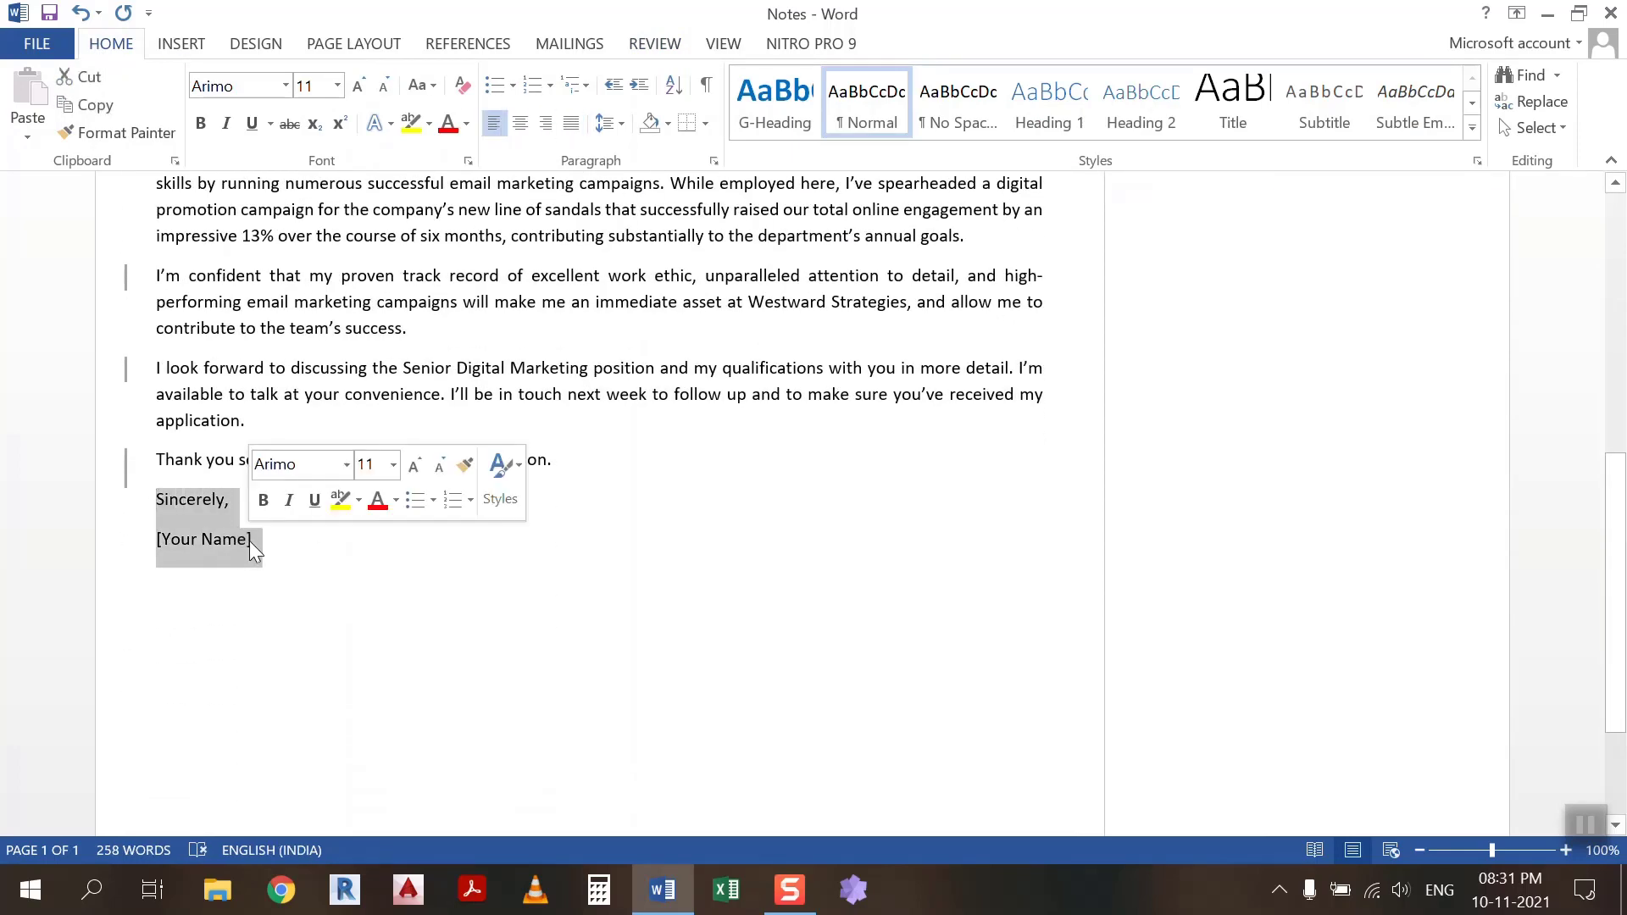
{"action": "left_click", "coordinate": [556, 124]}
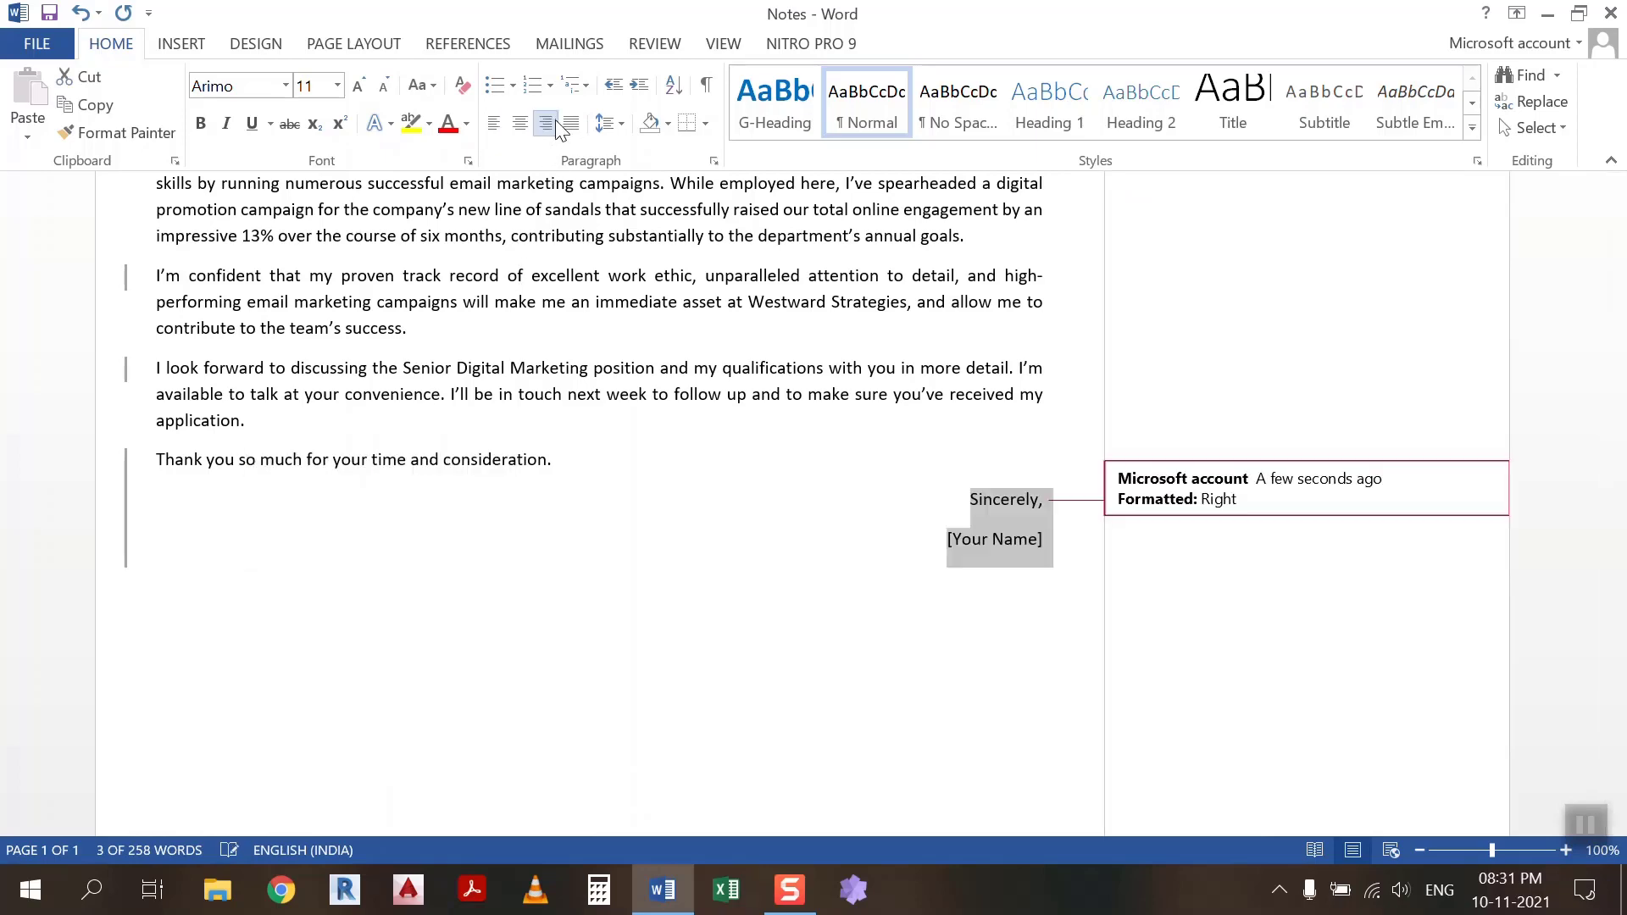
{"action": "left_click", "coordinate": [201, 124]}
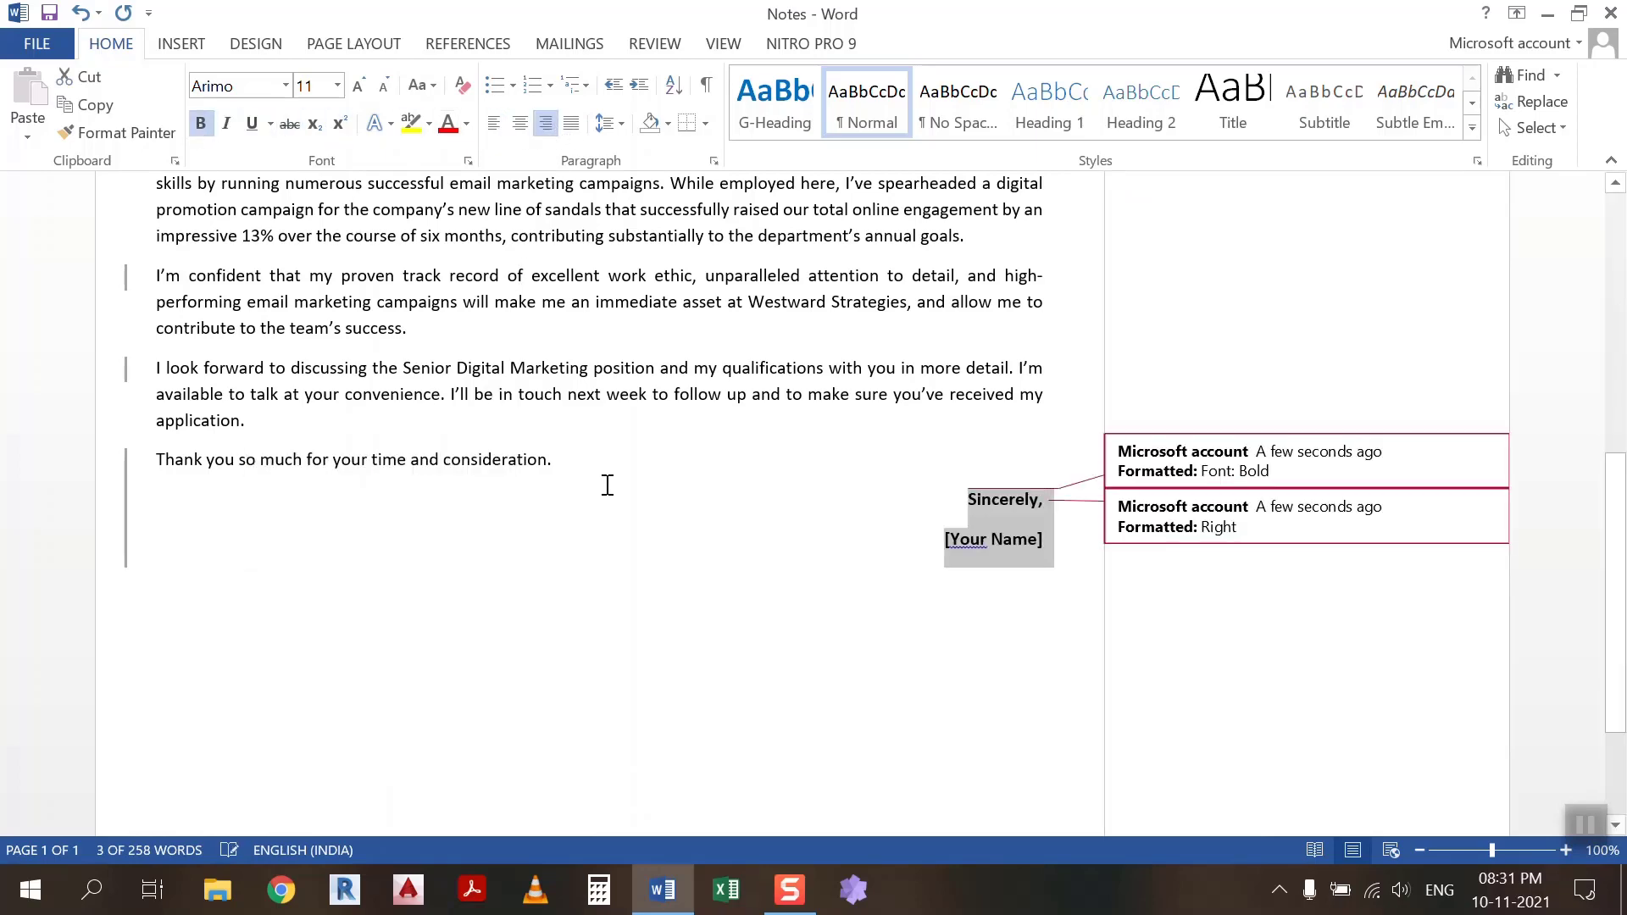
{"action": "left_click", "coordinate": [757, 532]}
{"action": "scroll", "coordinate": [757, 532], "scroll_direction": "up", "scroll_amount": 10}
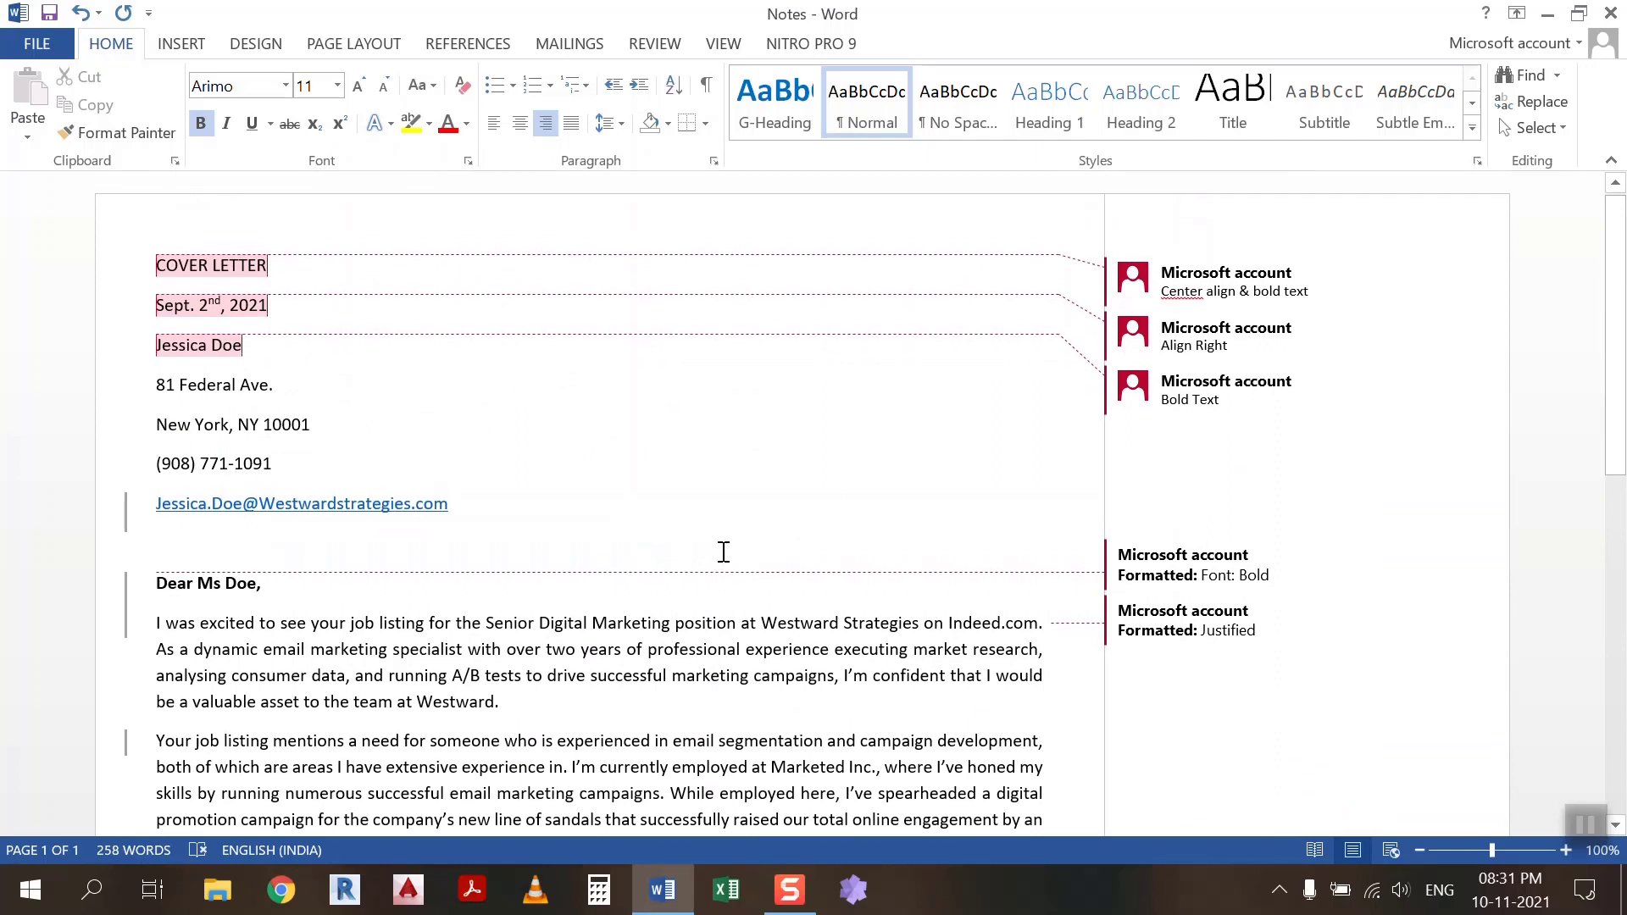
Step: Look through the whole letter to examine its comments, change bars and tracked formatting changes
{"action": "scroll", "coordinate": [723, 542], "scroll_direction": "down", "scroll_amount": 3}
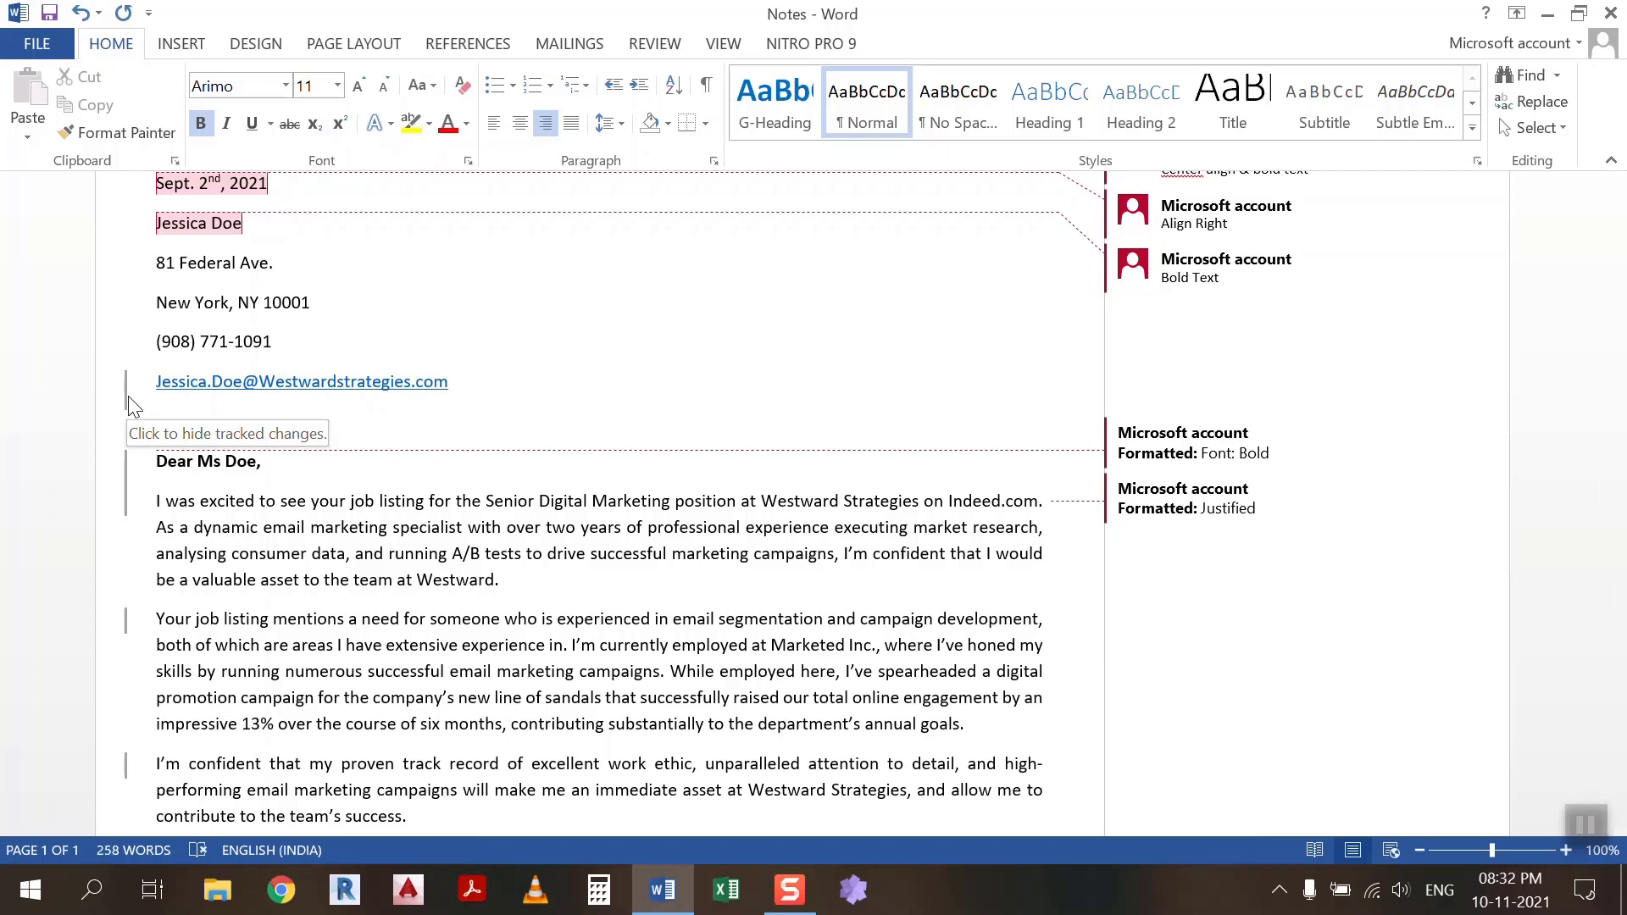
{"action": "scroll", "coordinate": [127, 395], "scroll_direction": "down", "scroll_amount": 2}
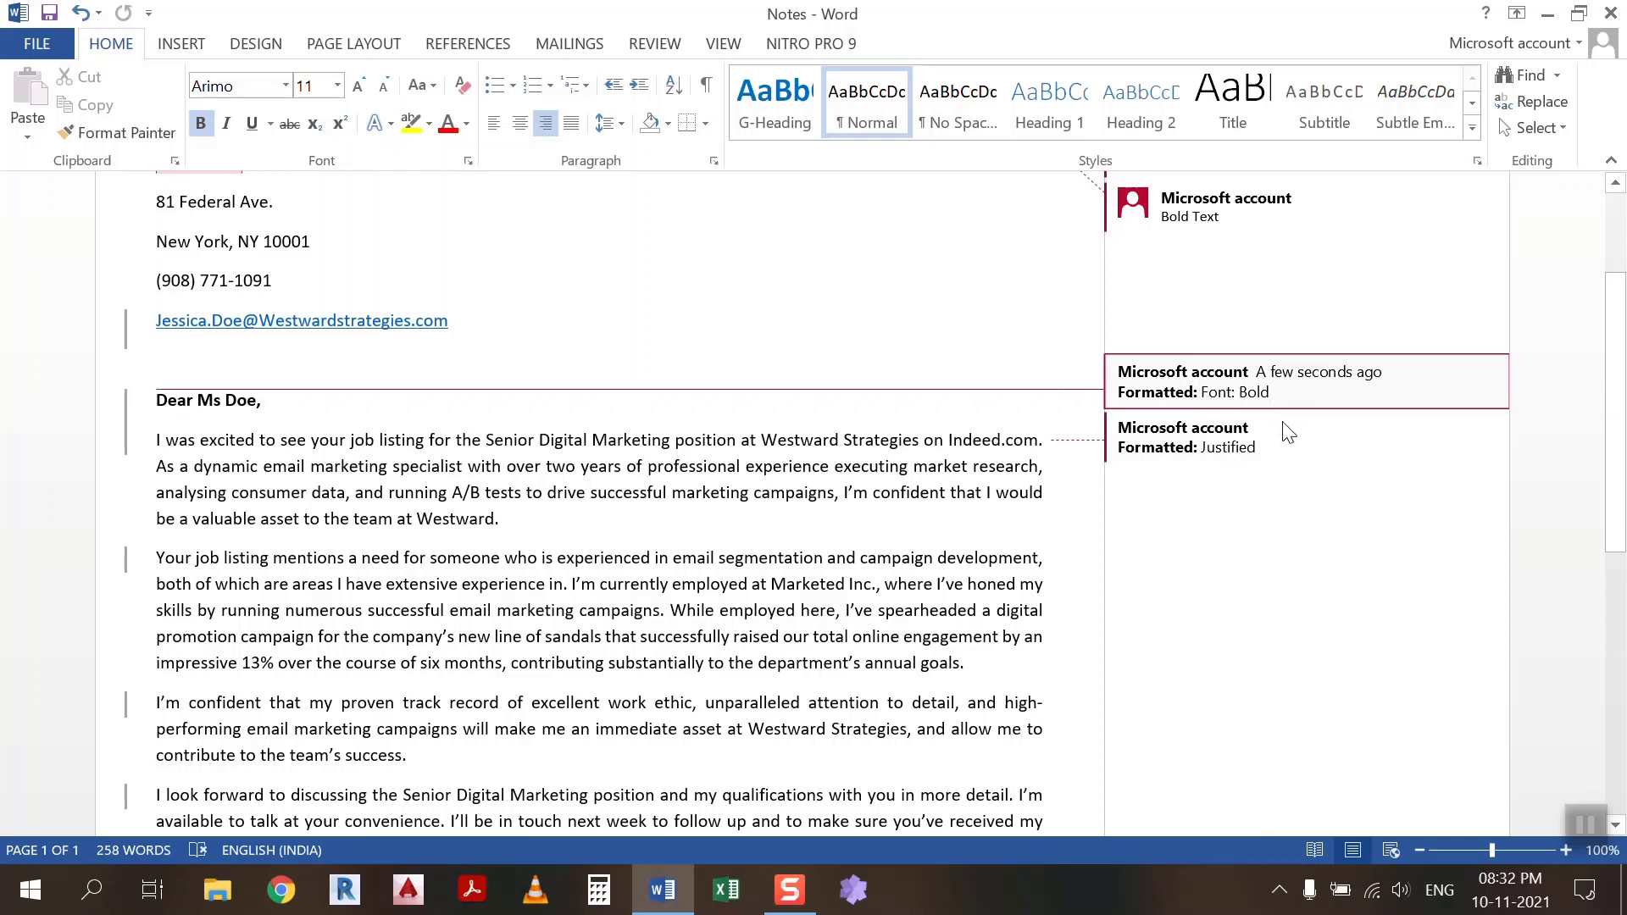
{"action": "scroll", "coordinate": [1289, 445], "scroll_direction": "down", "scroll_amount": 1}
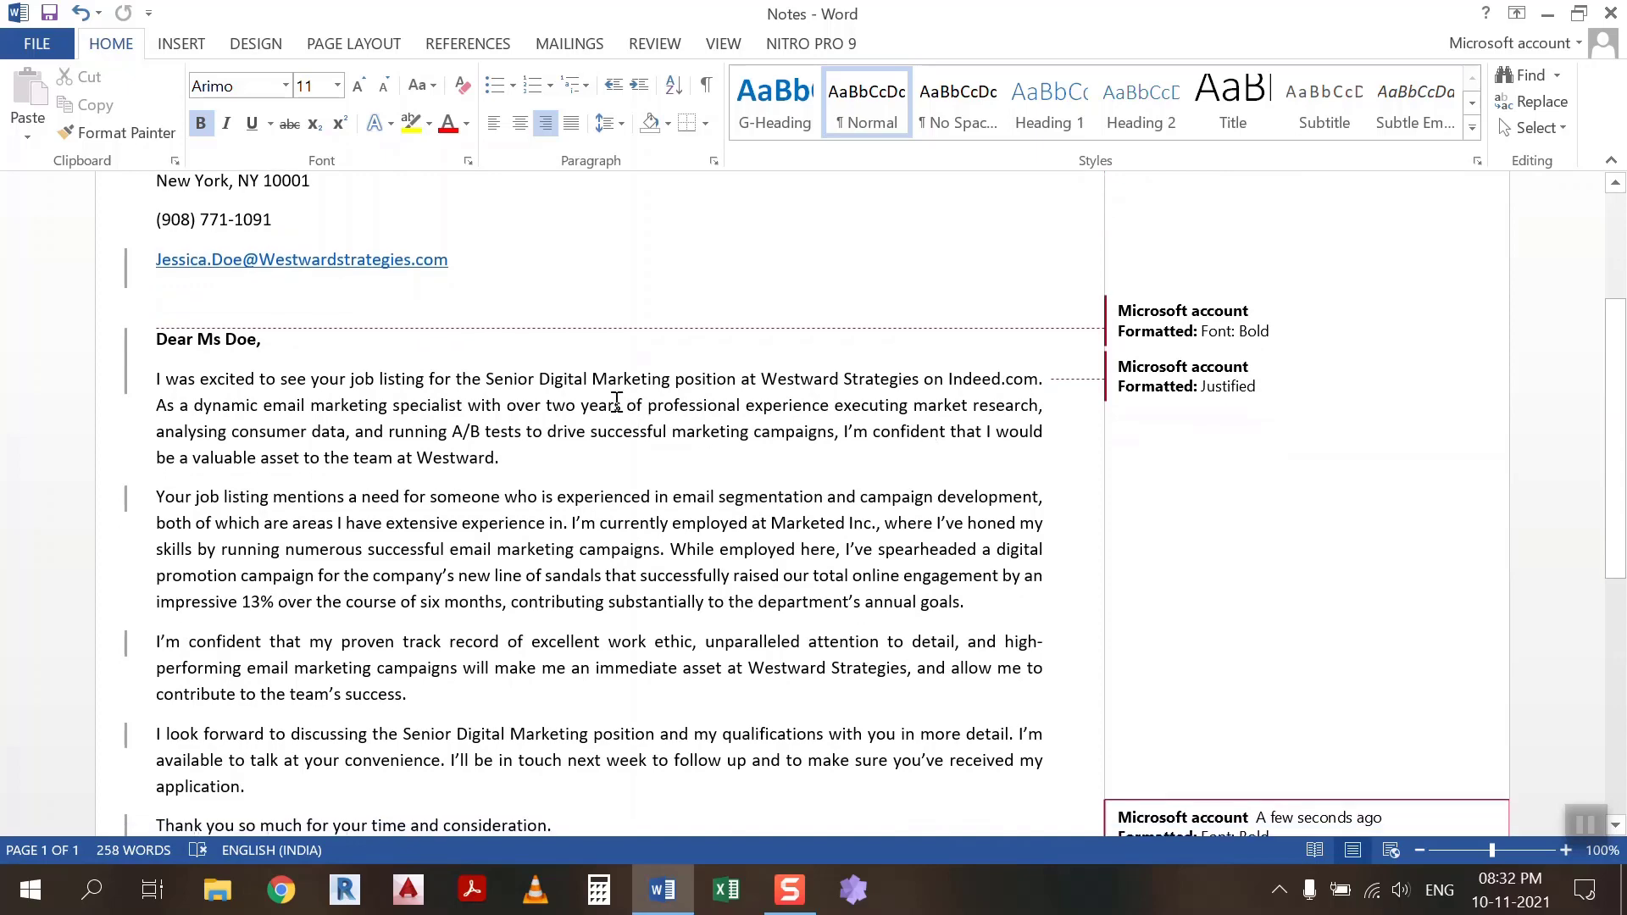
{"action": "scroll", "coordinate": [1159, 407], "scroll_direction": "down", "scroll_amount": 1}
{"action": "scroll", "coordinate": [1159, 386], "scroll_direction": "down", "scroll_amount": 1}
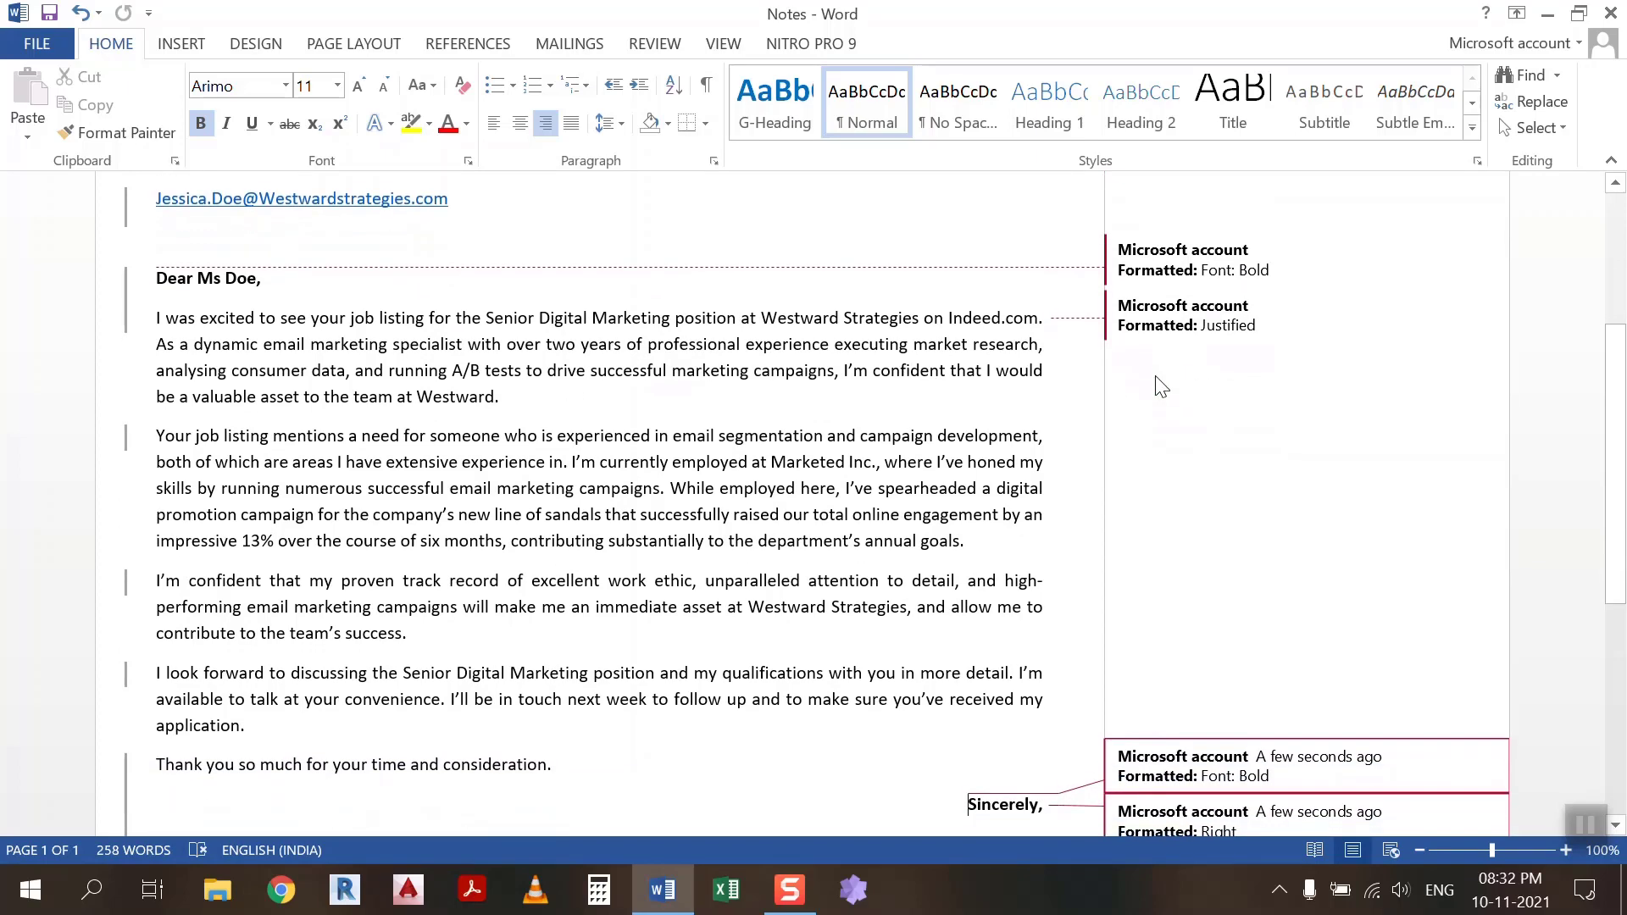
{"action": "scroll", "coordinate": [1092, 465], "scroll_direction": "down", "scroll_amount": 1}
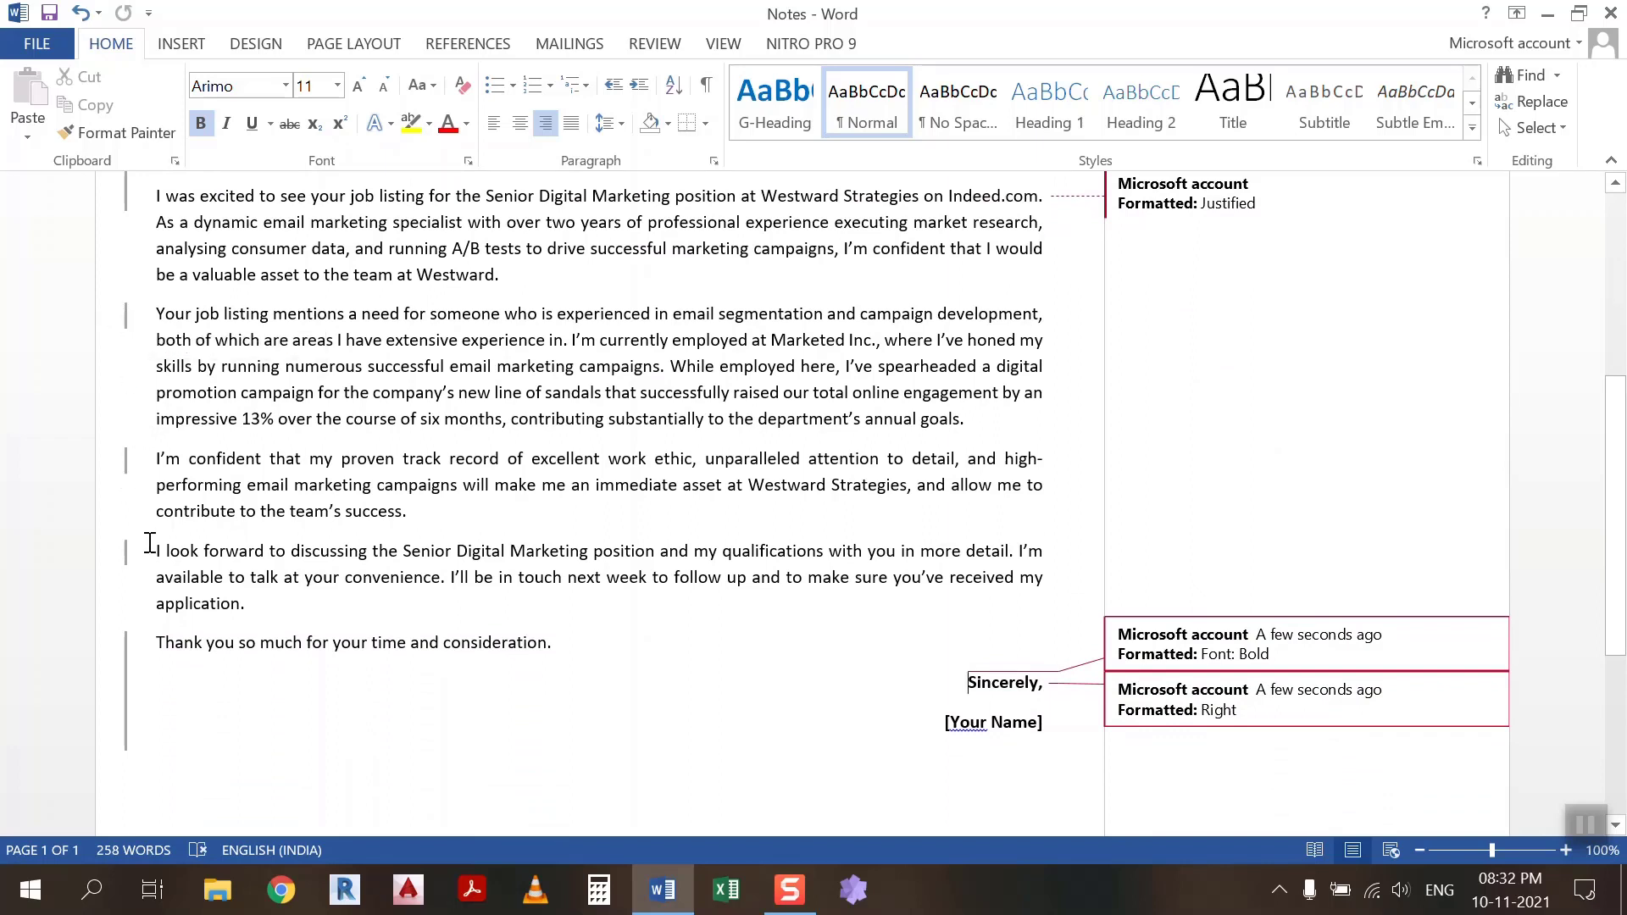
{"action": "scroll", "coordinate": [157, 551], "scroll_direction": "down", "scroll_amount": 4}
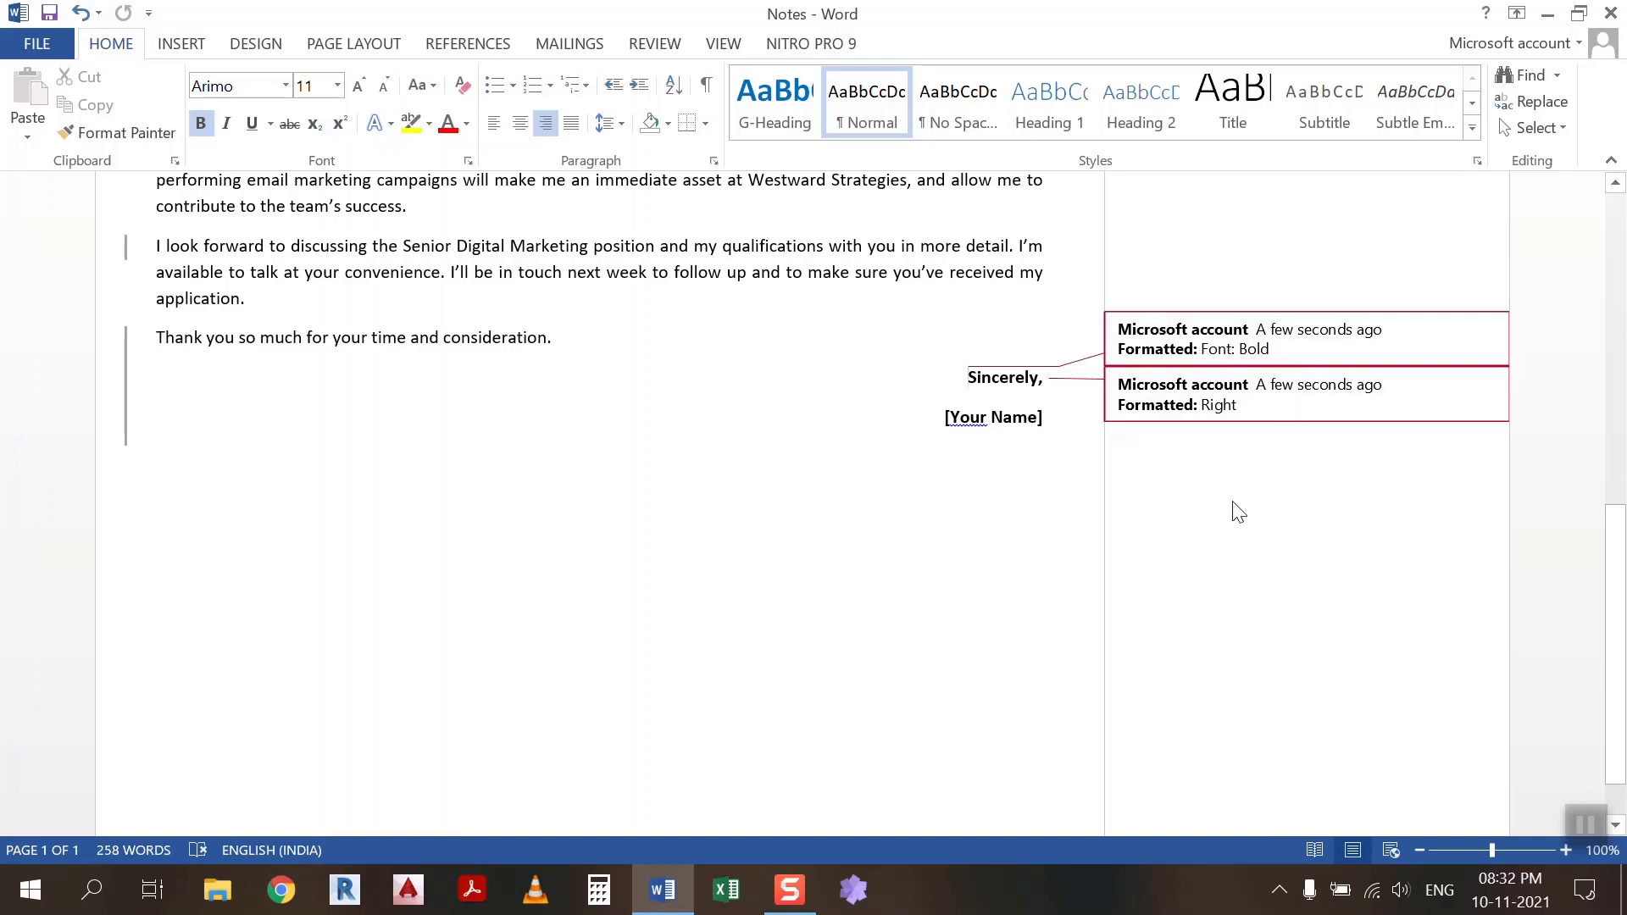
{"action": "scroll", "coordinate": [1239, 511], "scroll_direction": "up", "scroll_amount": 8}
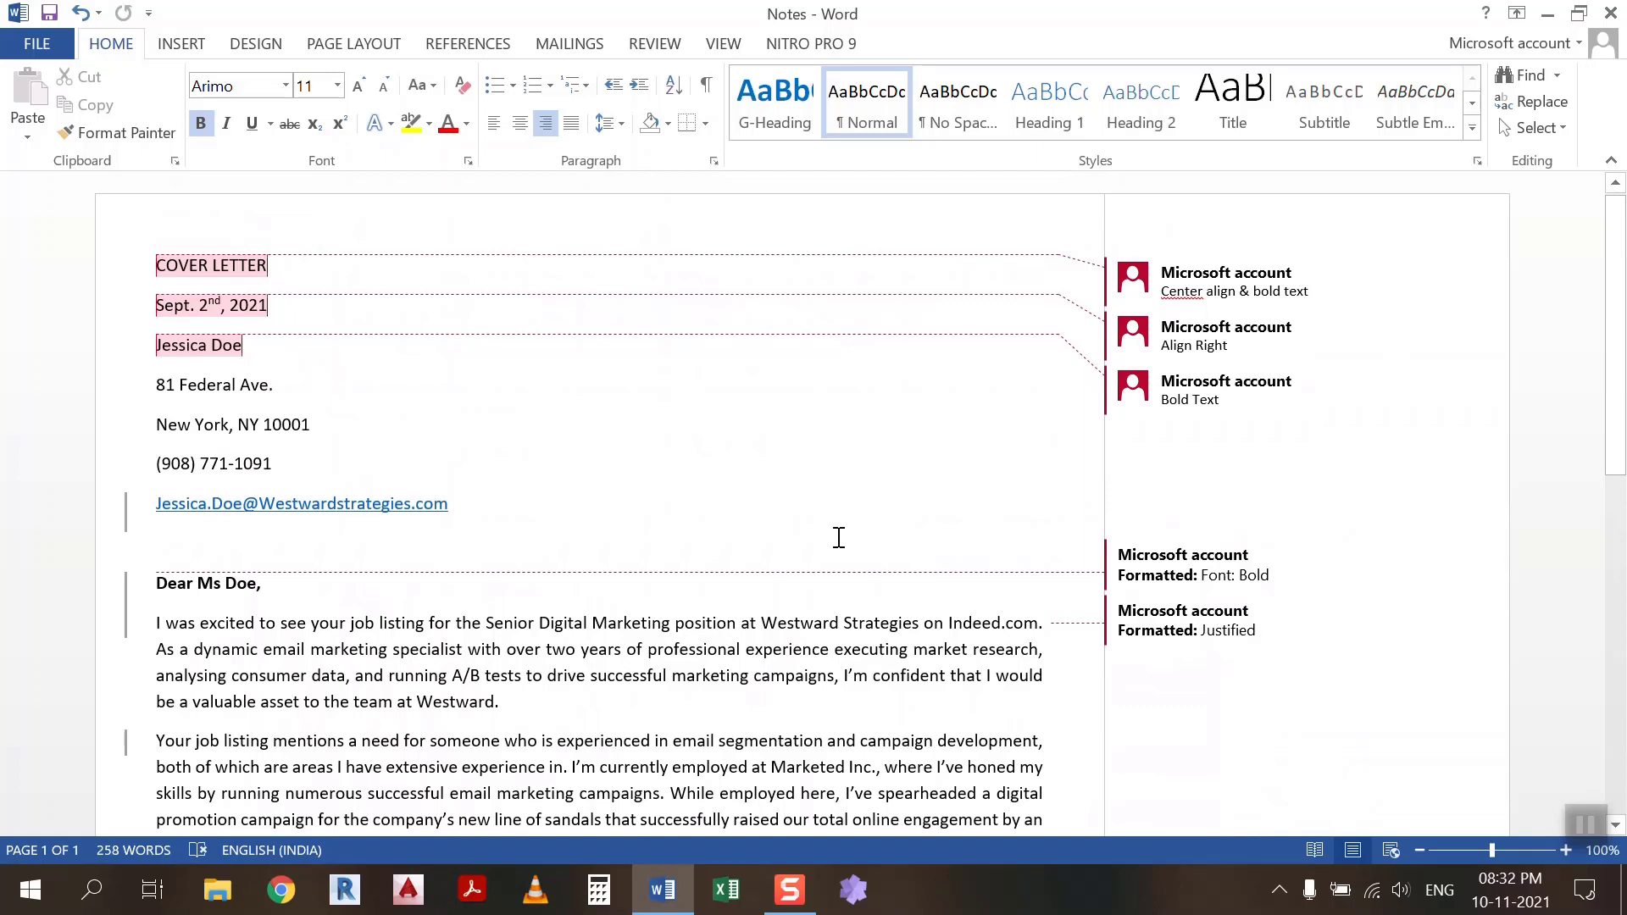
Step: Set the review display to No Markup and view the letter without its comments and change marks
{"action": "left_click", "coordinate": [676, 48]}
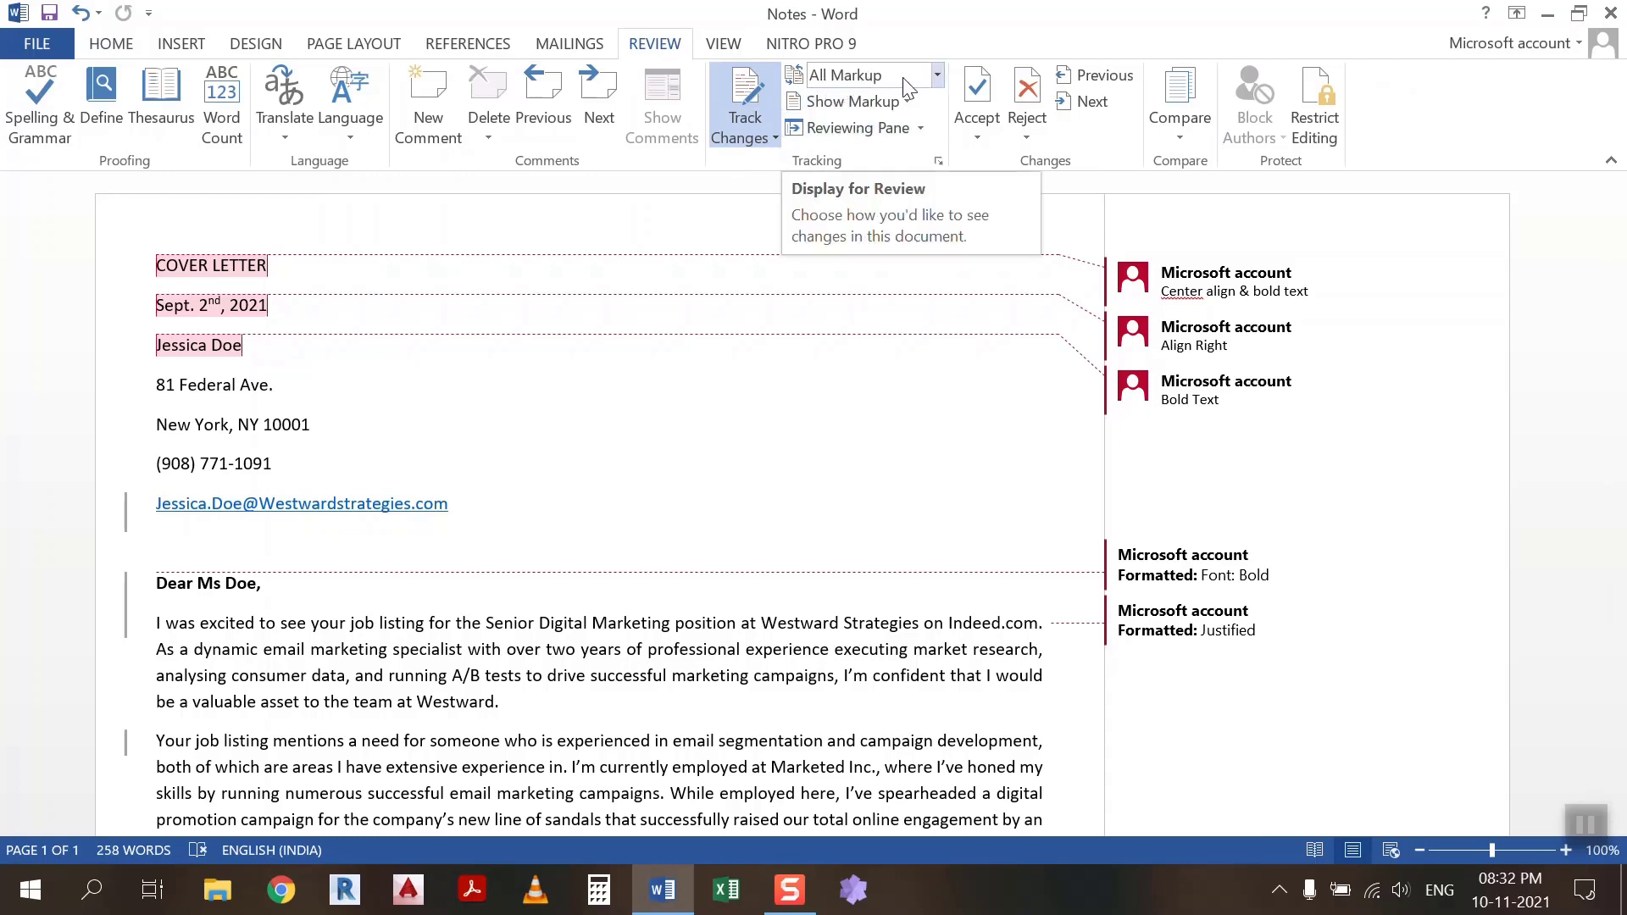
{"action": "scroll", "coordinate": [908, 88], "scroll_direction": "down", "scroll_amount": 1}
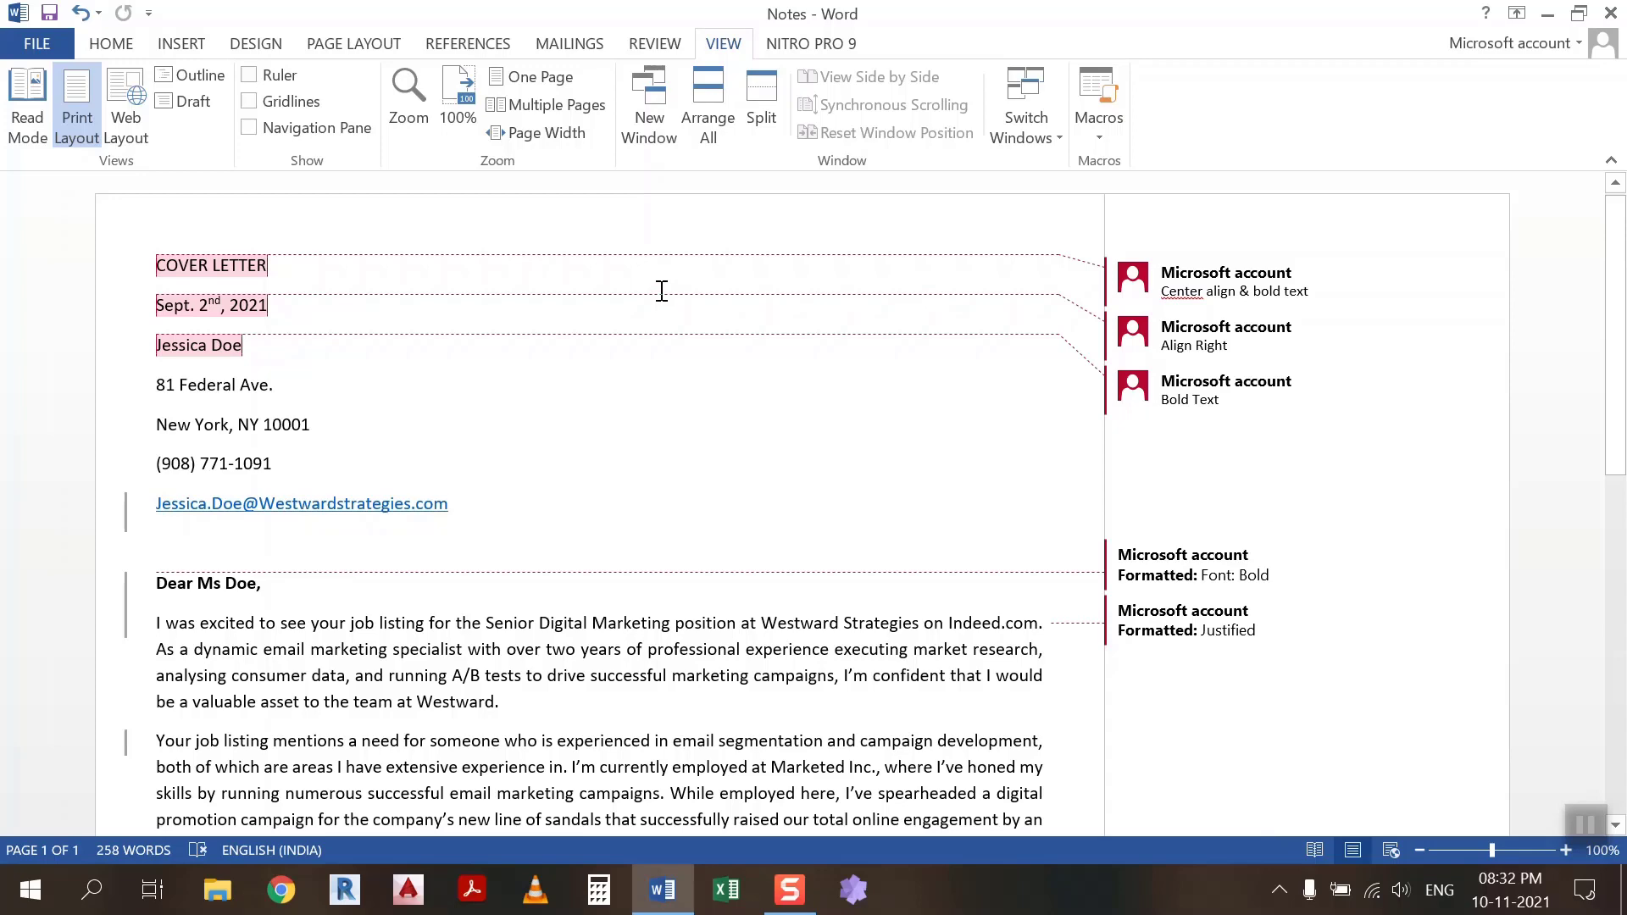
{"action": "scroll", "coordinate": [662, 291], "scroll_direction": "down", "scroll_amount": 3}
{"action": "scroll", "coordinate": [739, 64], "scroll_direction": "up", "scroll_amount": 1}
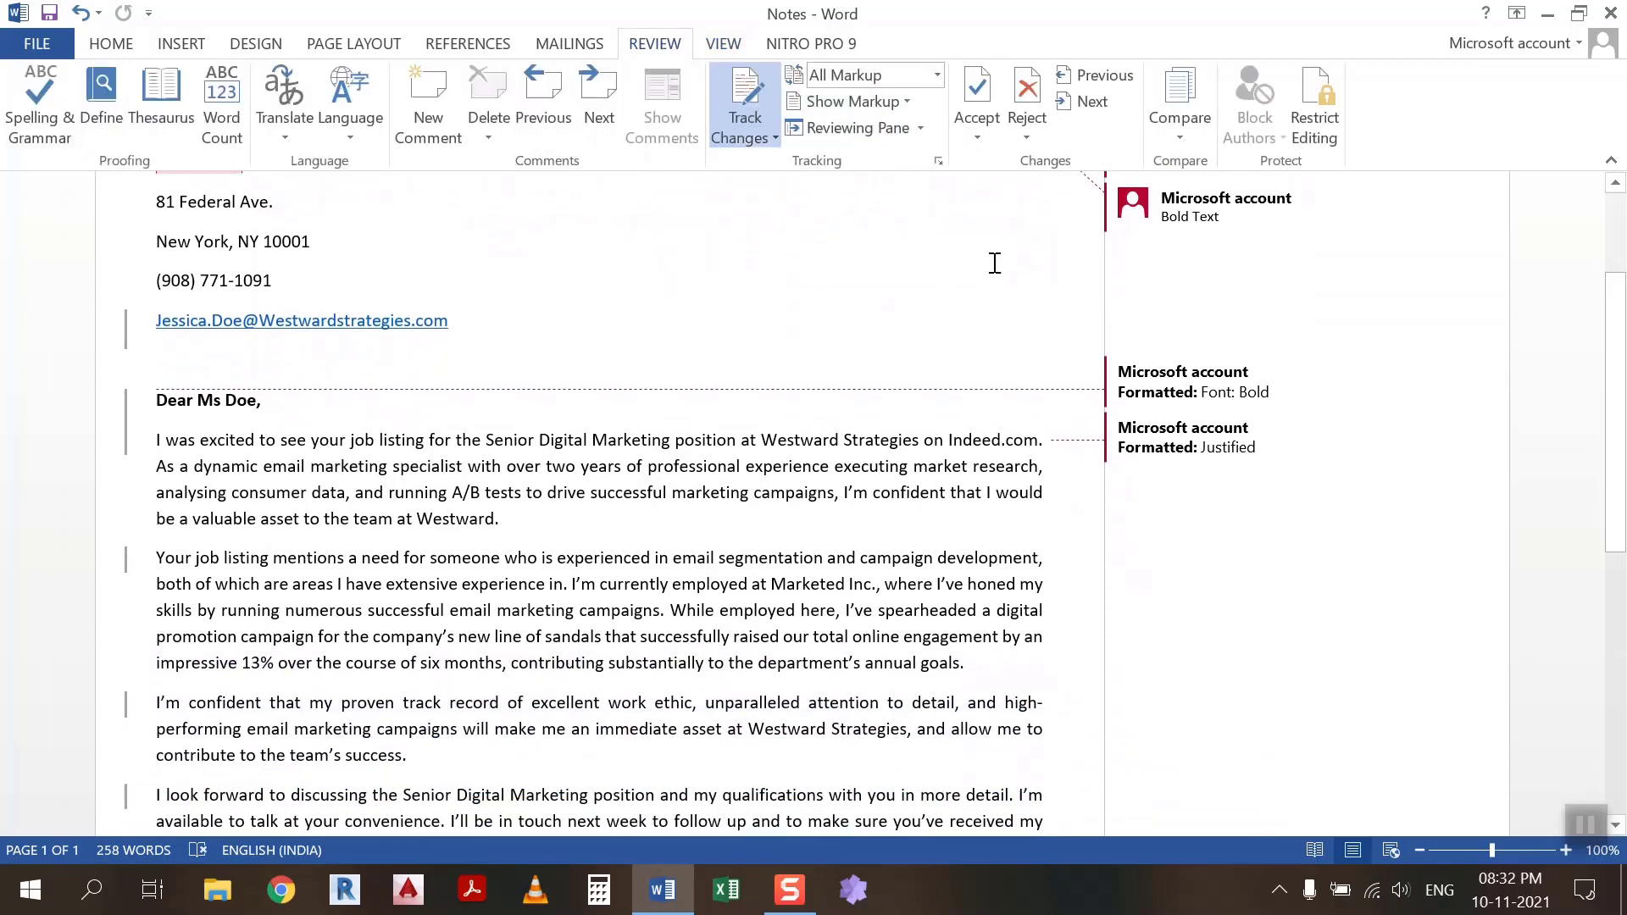
{"action": "scroll", "coordinate": [995, 264], "scroll_direction": "down", "scroll_amount": 5}
{"action": "scroll", "coordinate": [995, 264], "scroll_direction": "up", "scroll_amount": 5}
{"action": "scroll", "coordinate": [877, 102], "scroll_direction": "up", "scroll_amount": 2}
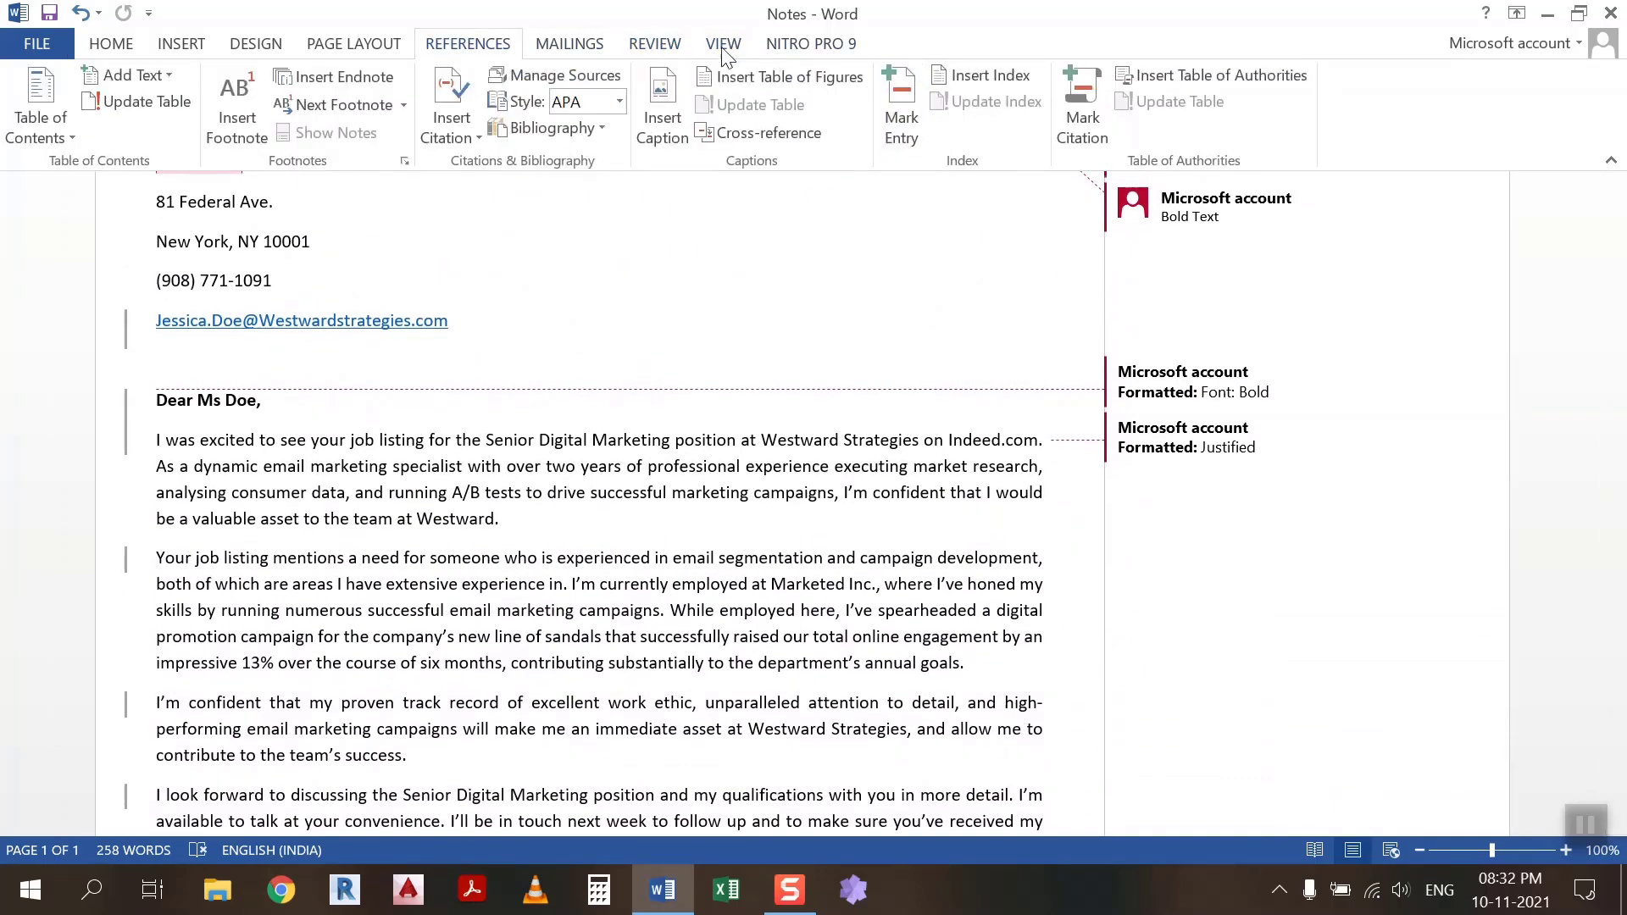
{"action": "scroll", "coordinate": [720, 60], "scroll_direction": "down", "scroll_amount": 2}
{"action": "left_click", "coordinate": [935, 76]}
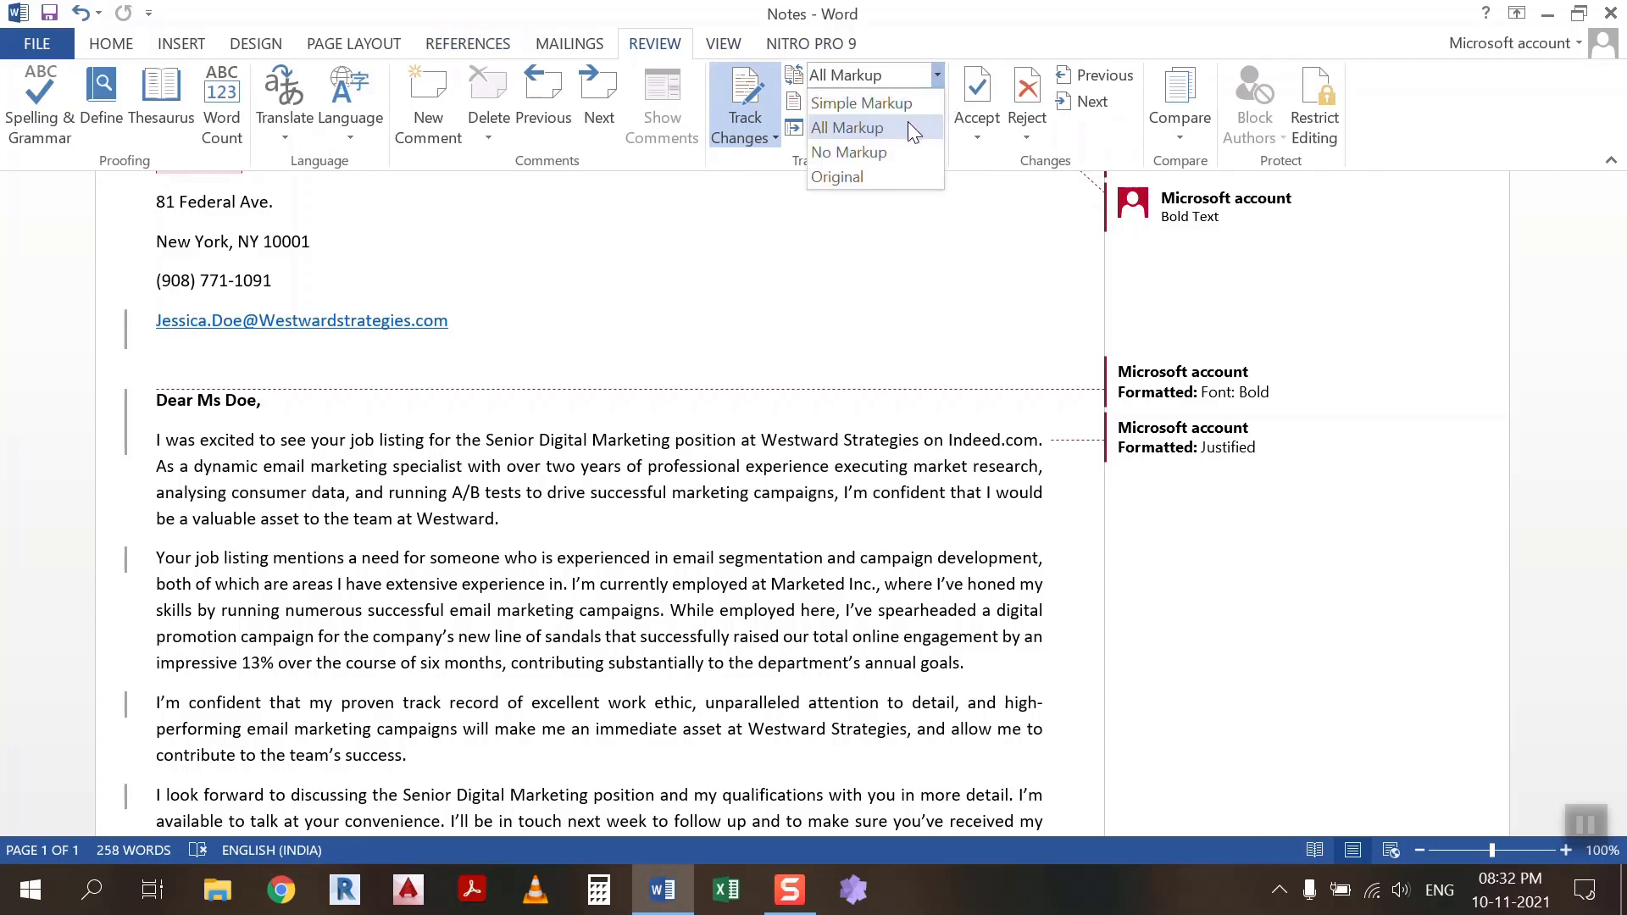
{"action": "left_click", "coordinate": [892, 151]}
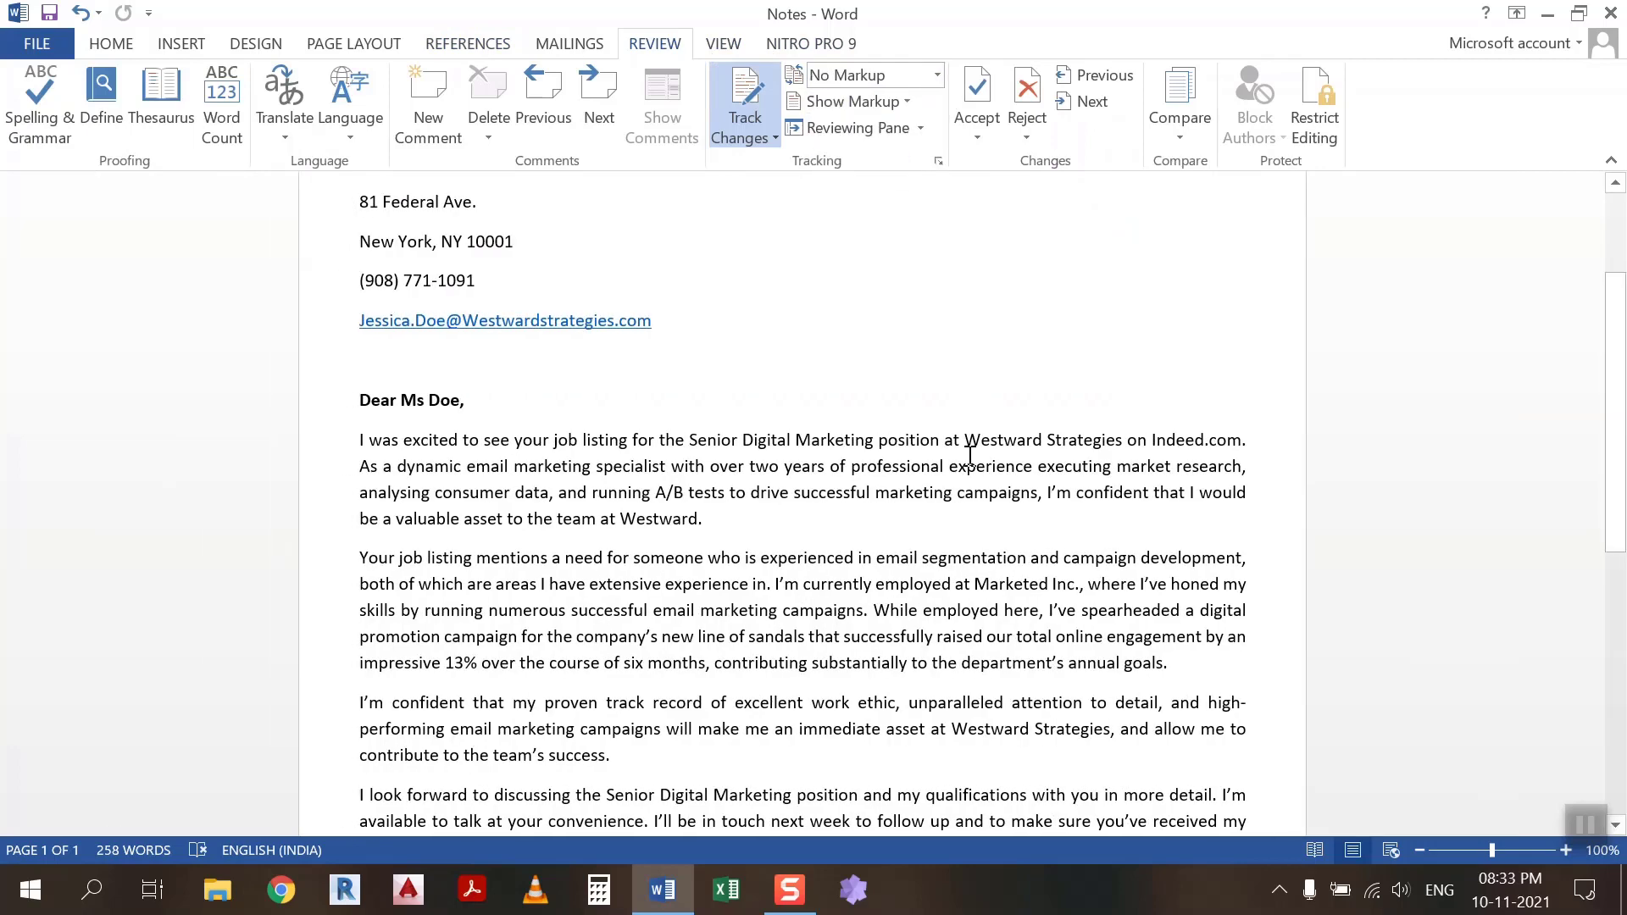
{"action": "scroll", "coordinate": [971, 457], "scroll_direction": "up", "scroll_amount": 3}
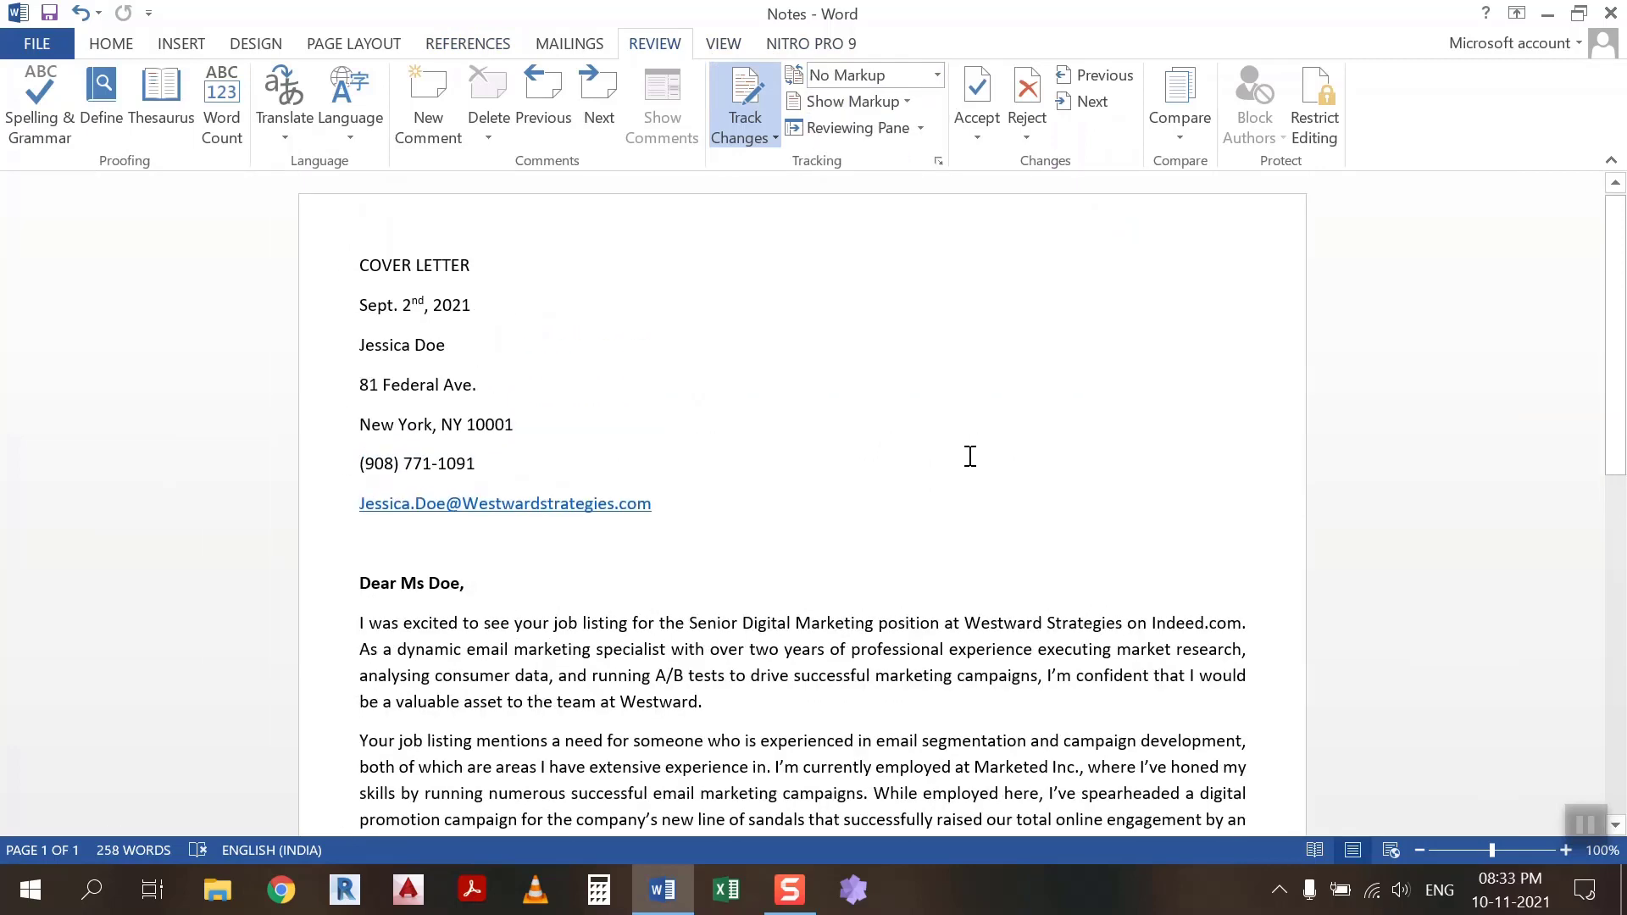
{"action": "scroll", "coordinate": [970, 456], "scroll_direction": "down", "scroll_amount": 2}
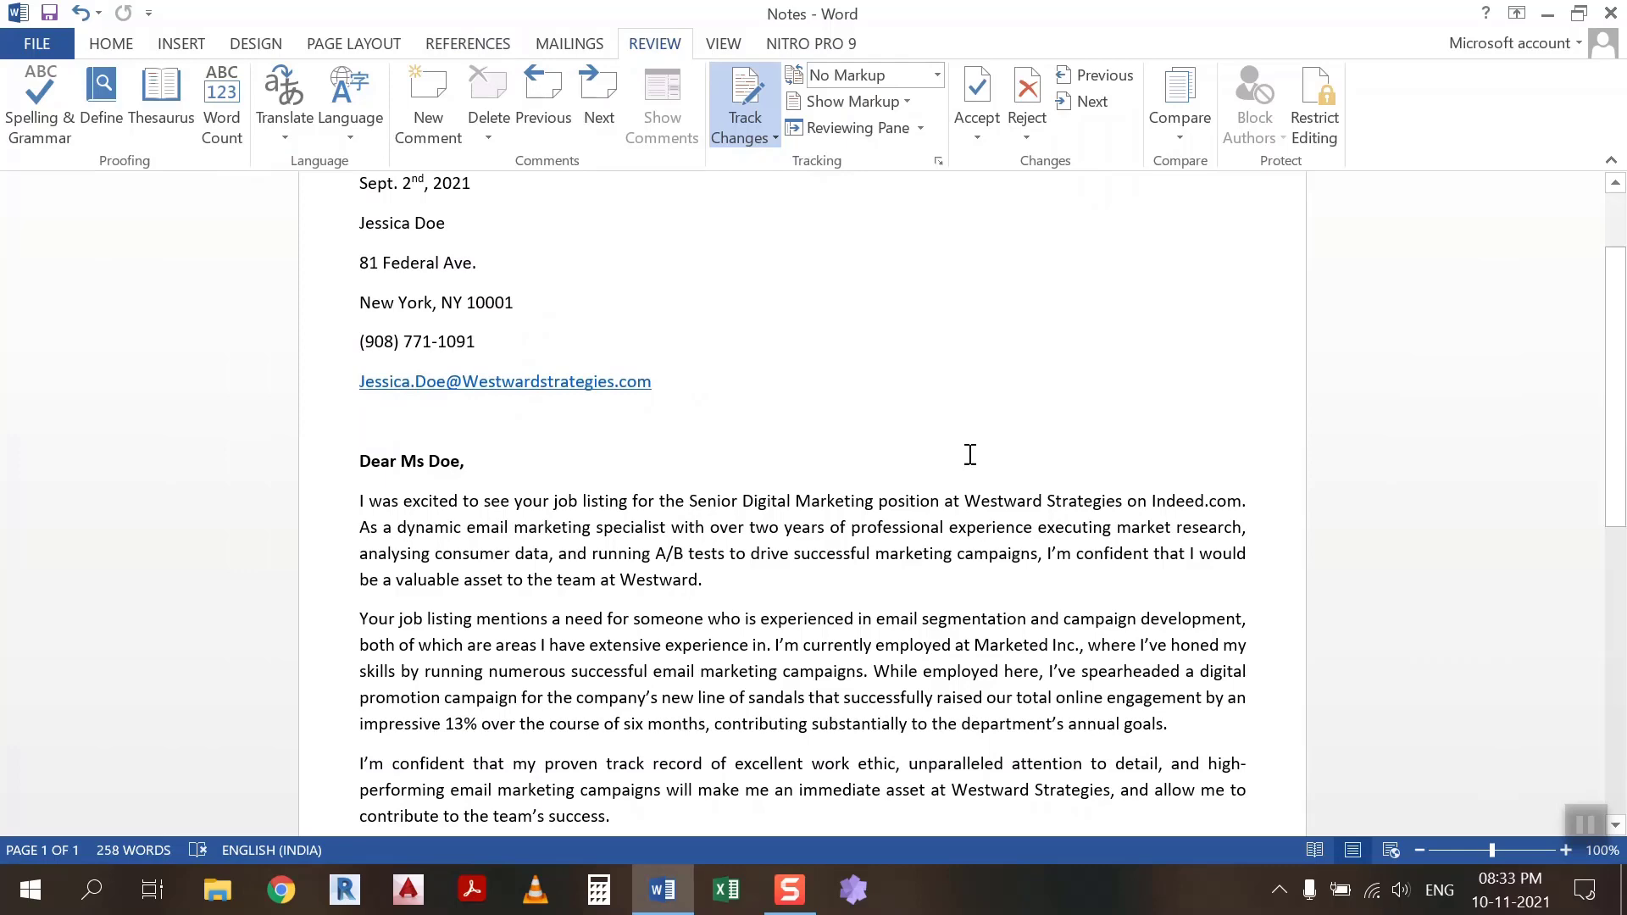
Step: Set the review display back to All Markup
{"action": "left_click", "coordinate": [933, 79]}
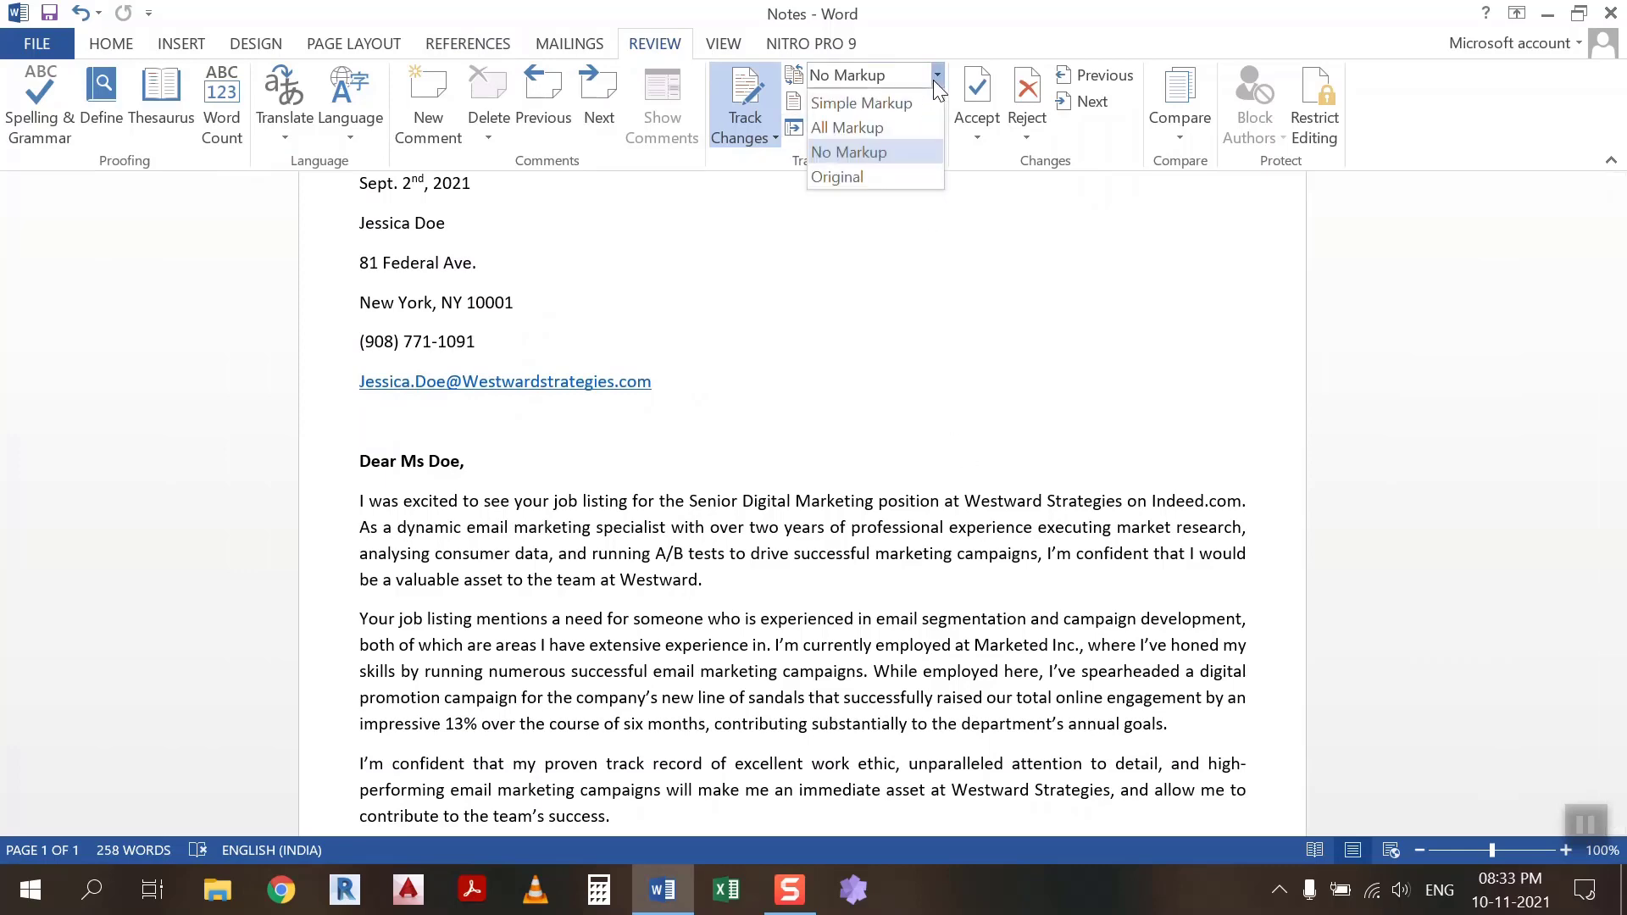
{"action": "left_click", "coordinate": [908, 125]}
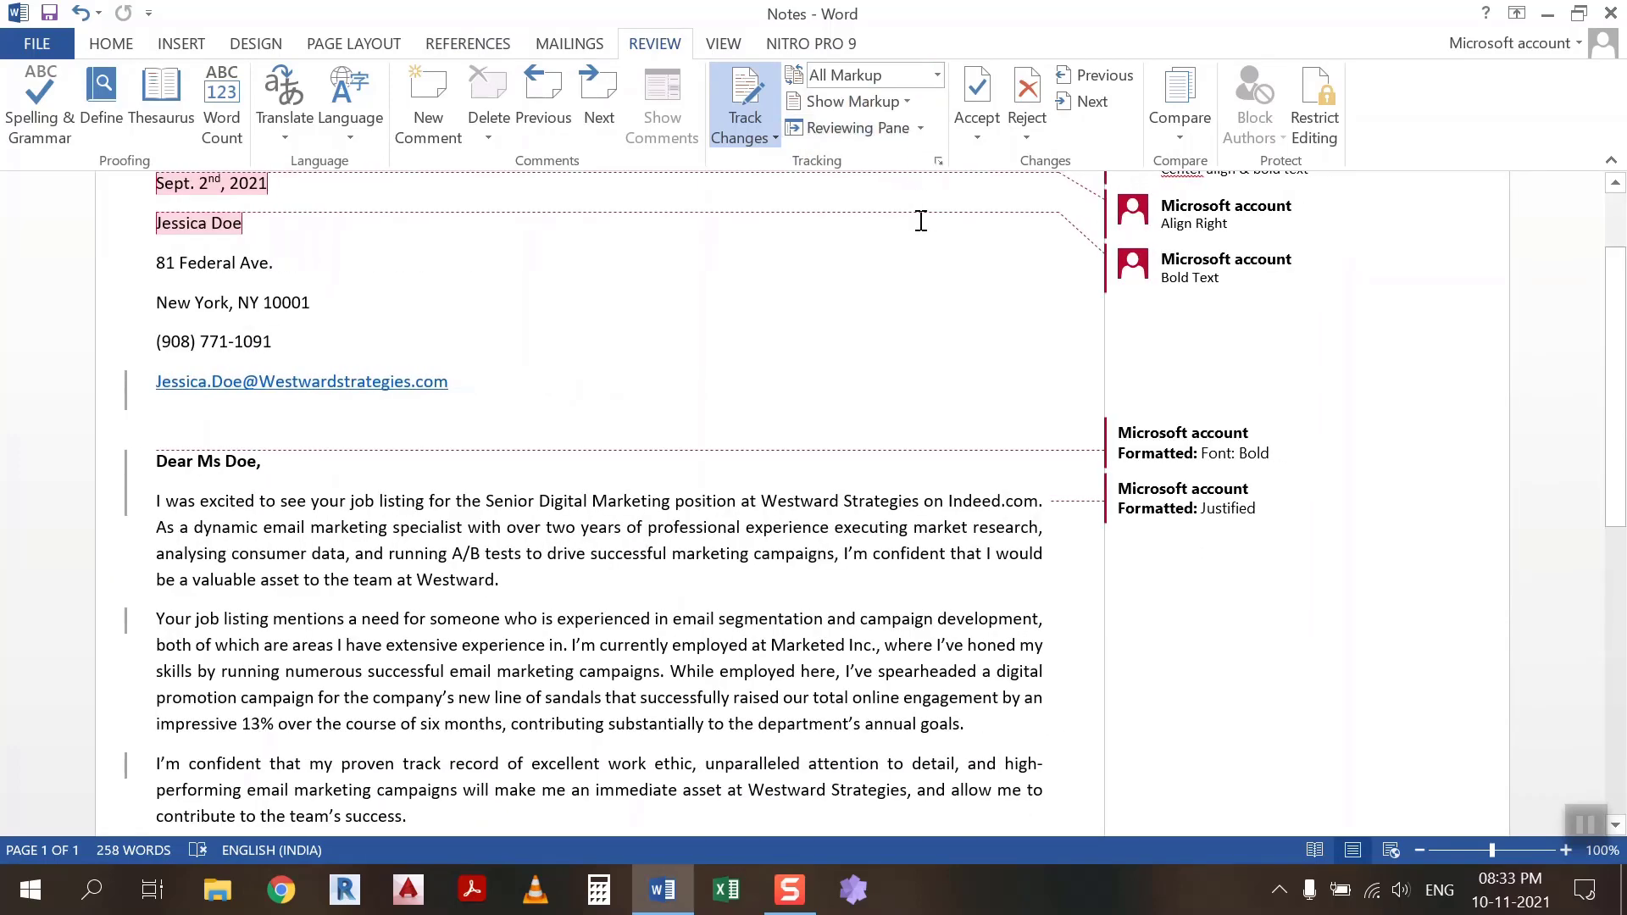
{"action": "scroll", "coordinate": [924, 262], "scroll_direction": "up", "scroll_amount": 1}
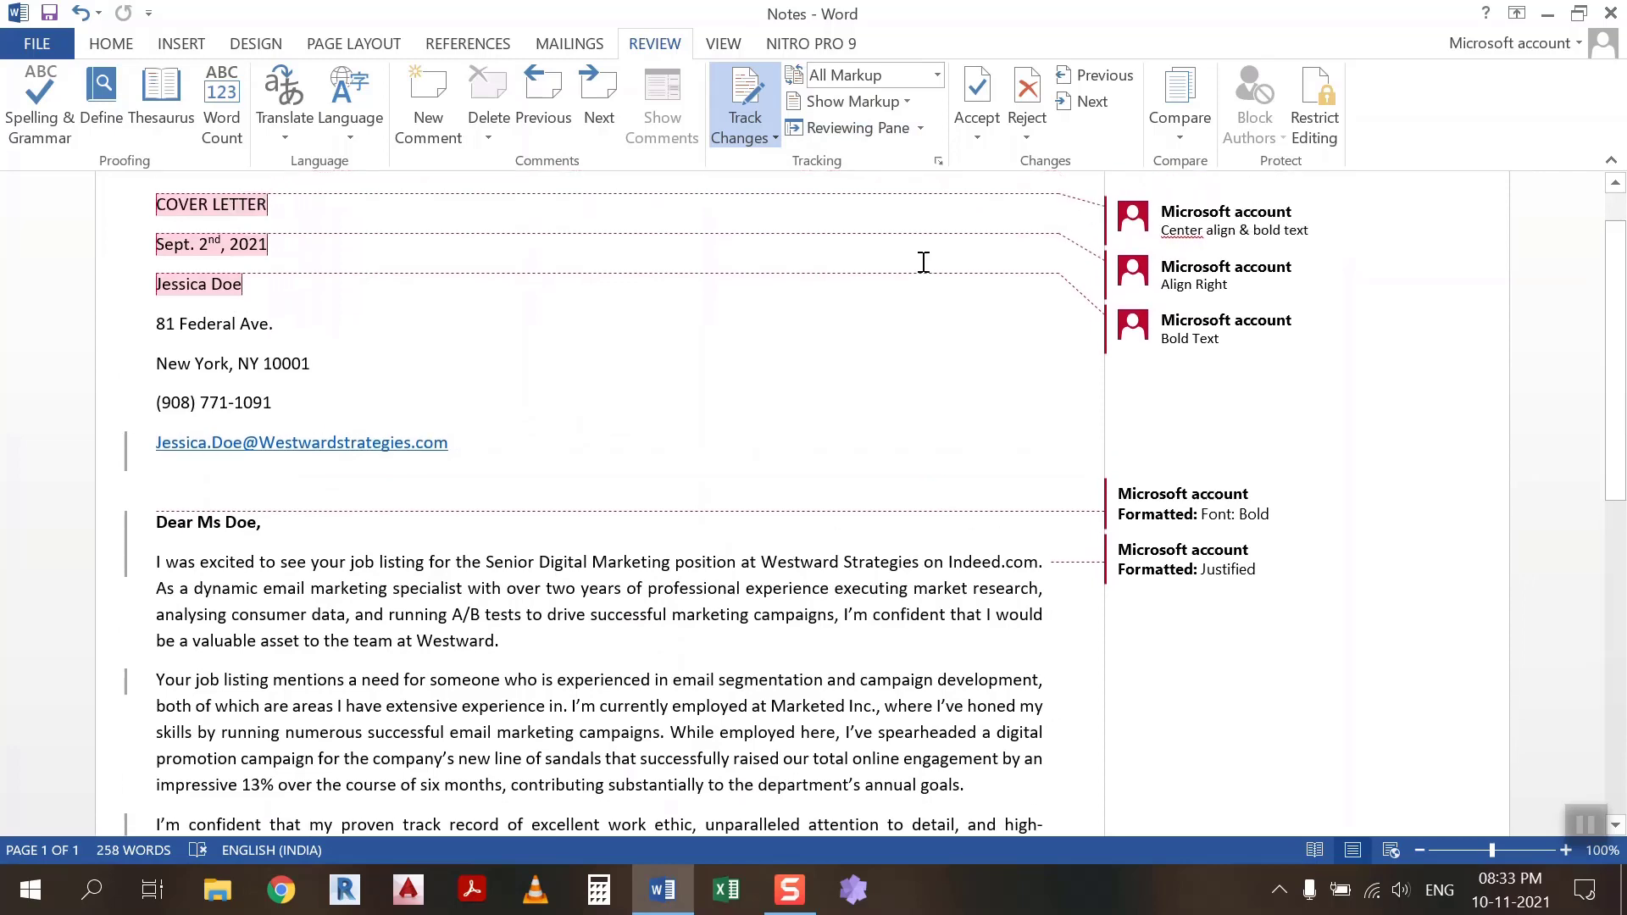
{"action": "scroll", "coordinate": [924, 262], "scroll_direction": "down", "scroll_amount": 1}
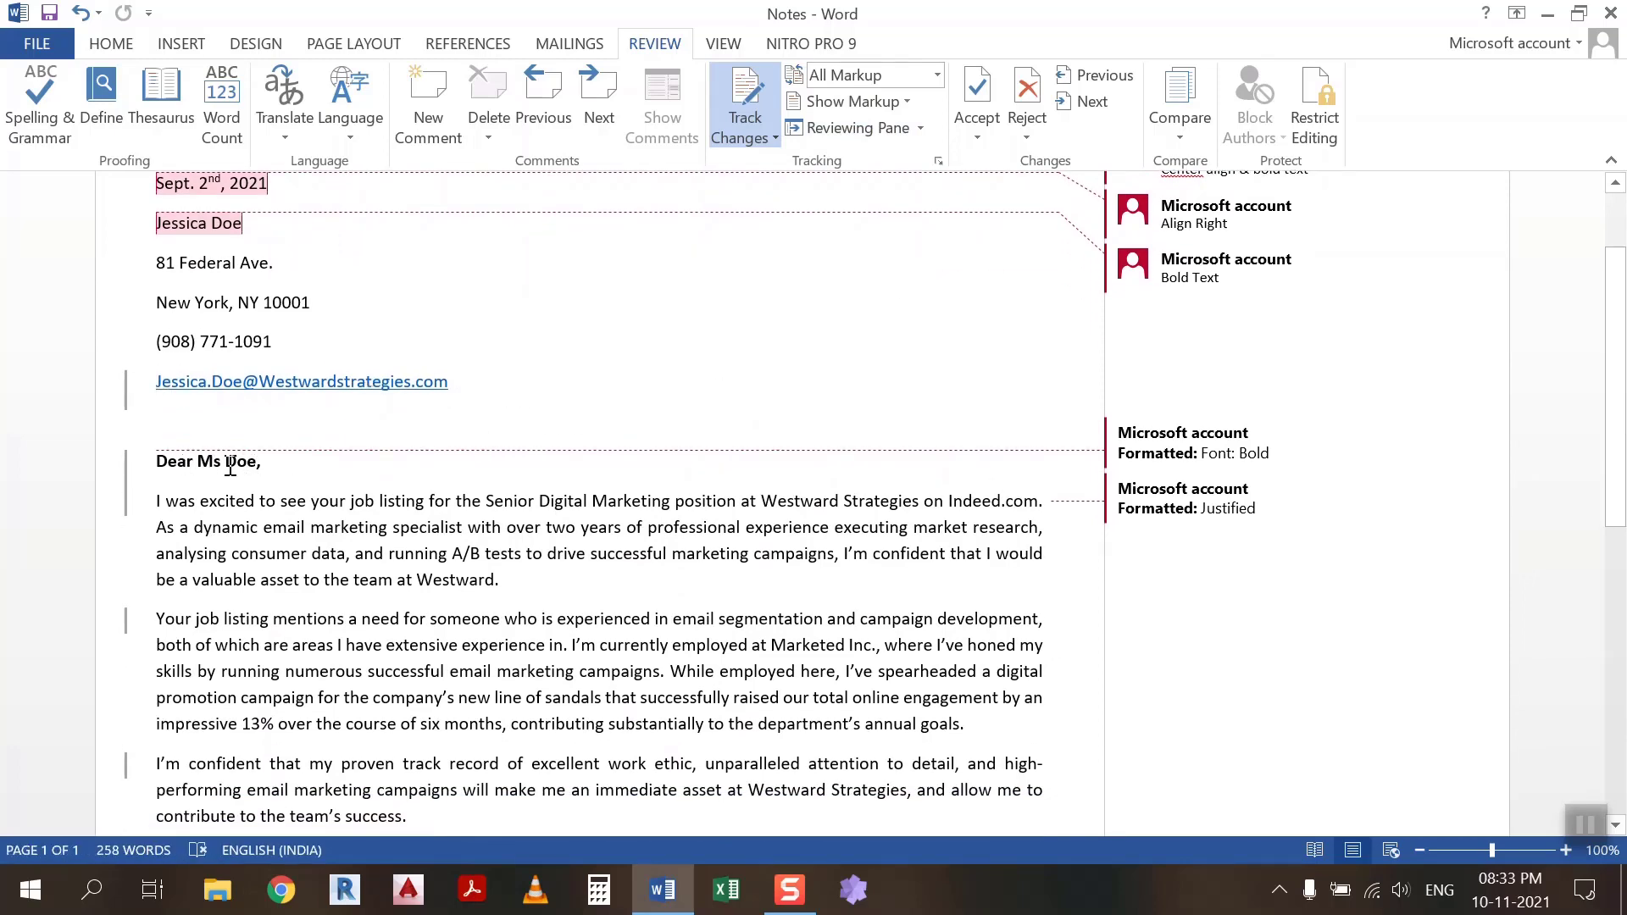
Step: Accept the tracked bold formatting of the greeting line and the tracked justified alignment of the body paragraphs
{"action": "left_click", "coordinate": [1187, 443]}
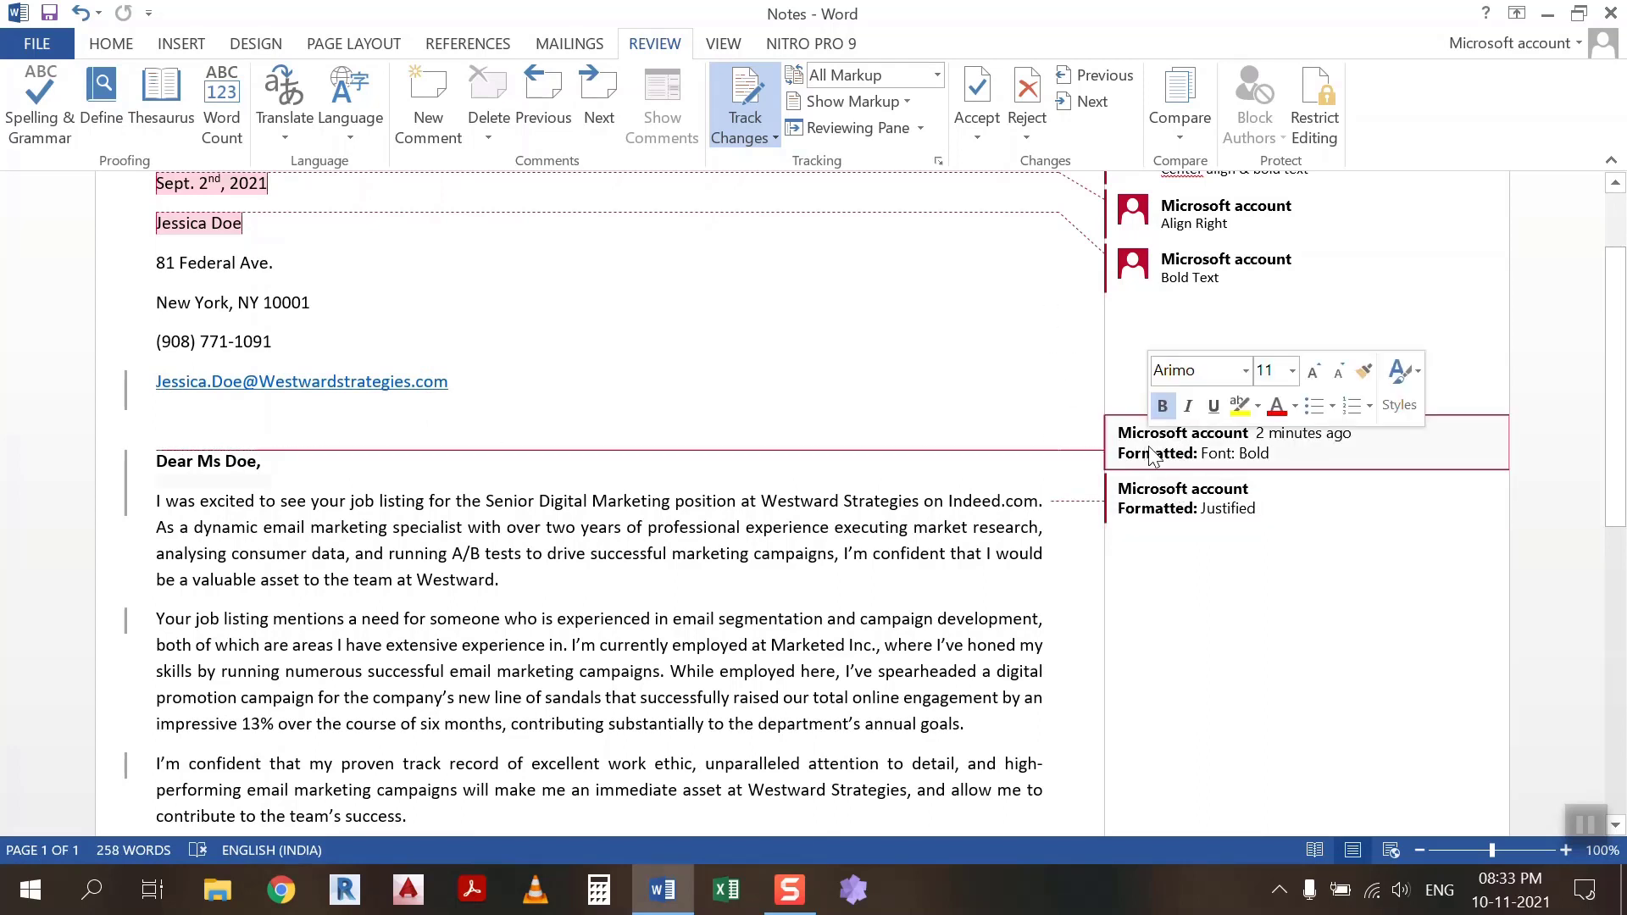
{"action": "left_click", "coordinate": [977, 89]}
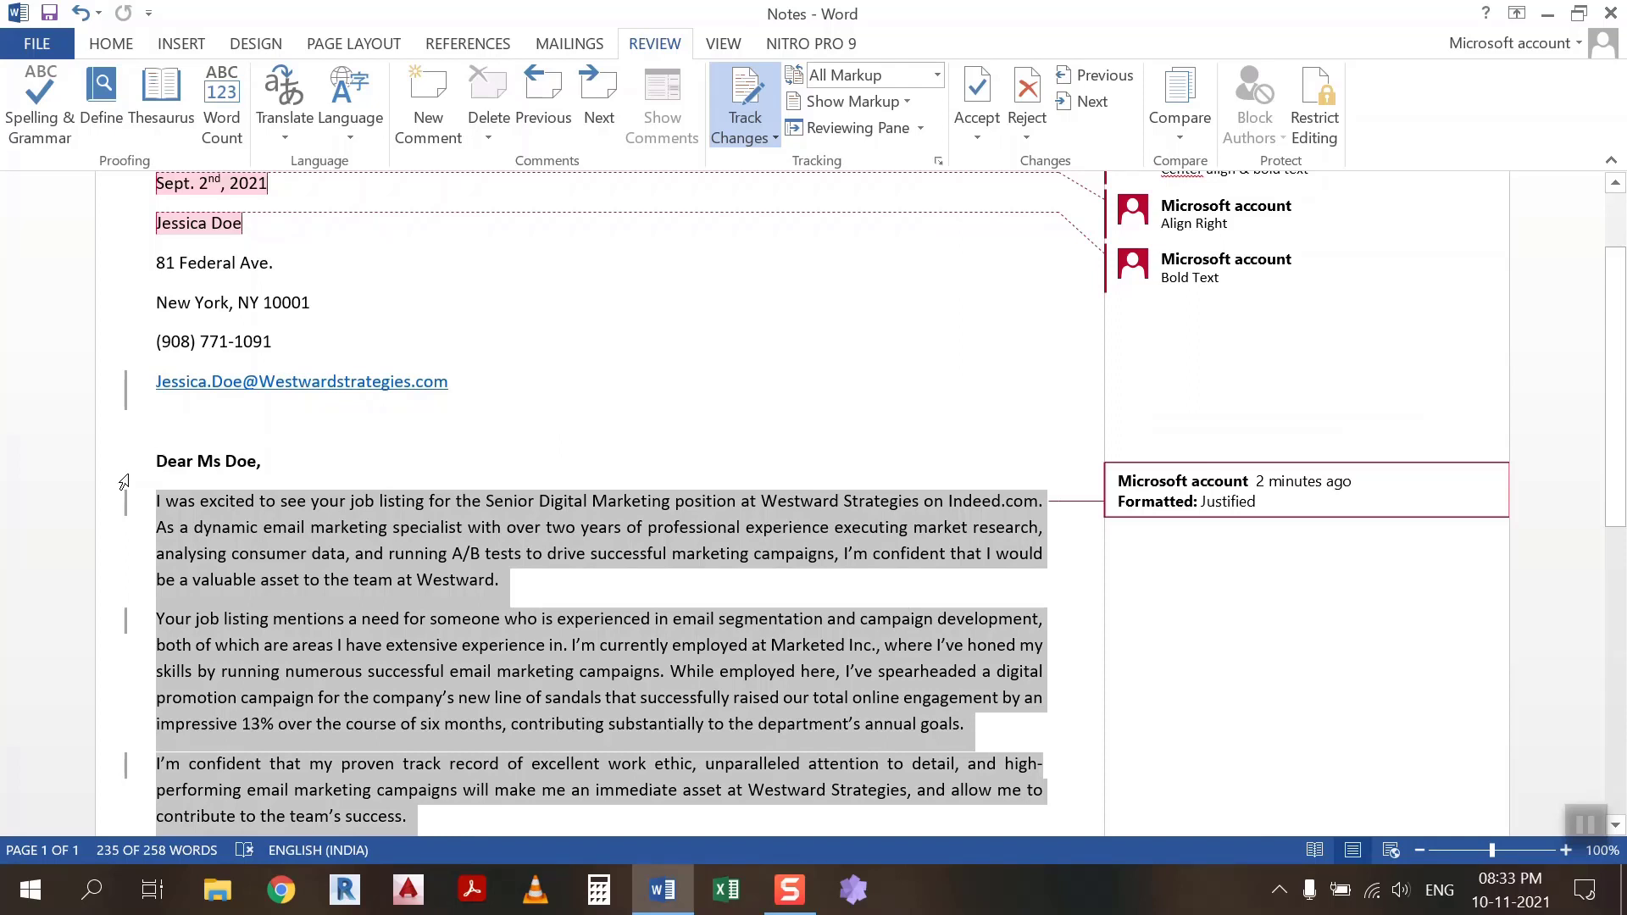
{"action": "scroll", "coordinate": [806, 373], "scroll_direction": "down", "scroll_amount": 2}
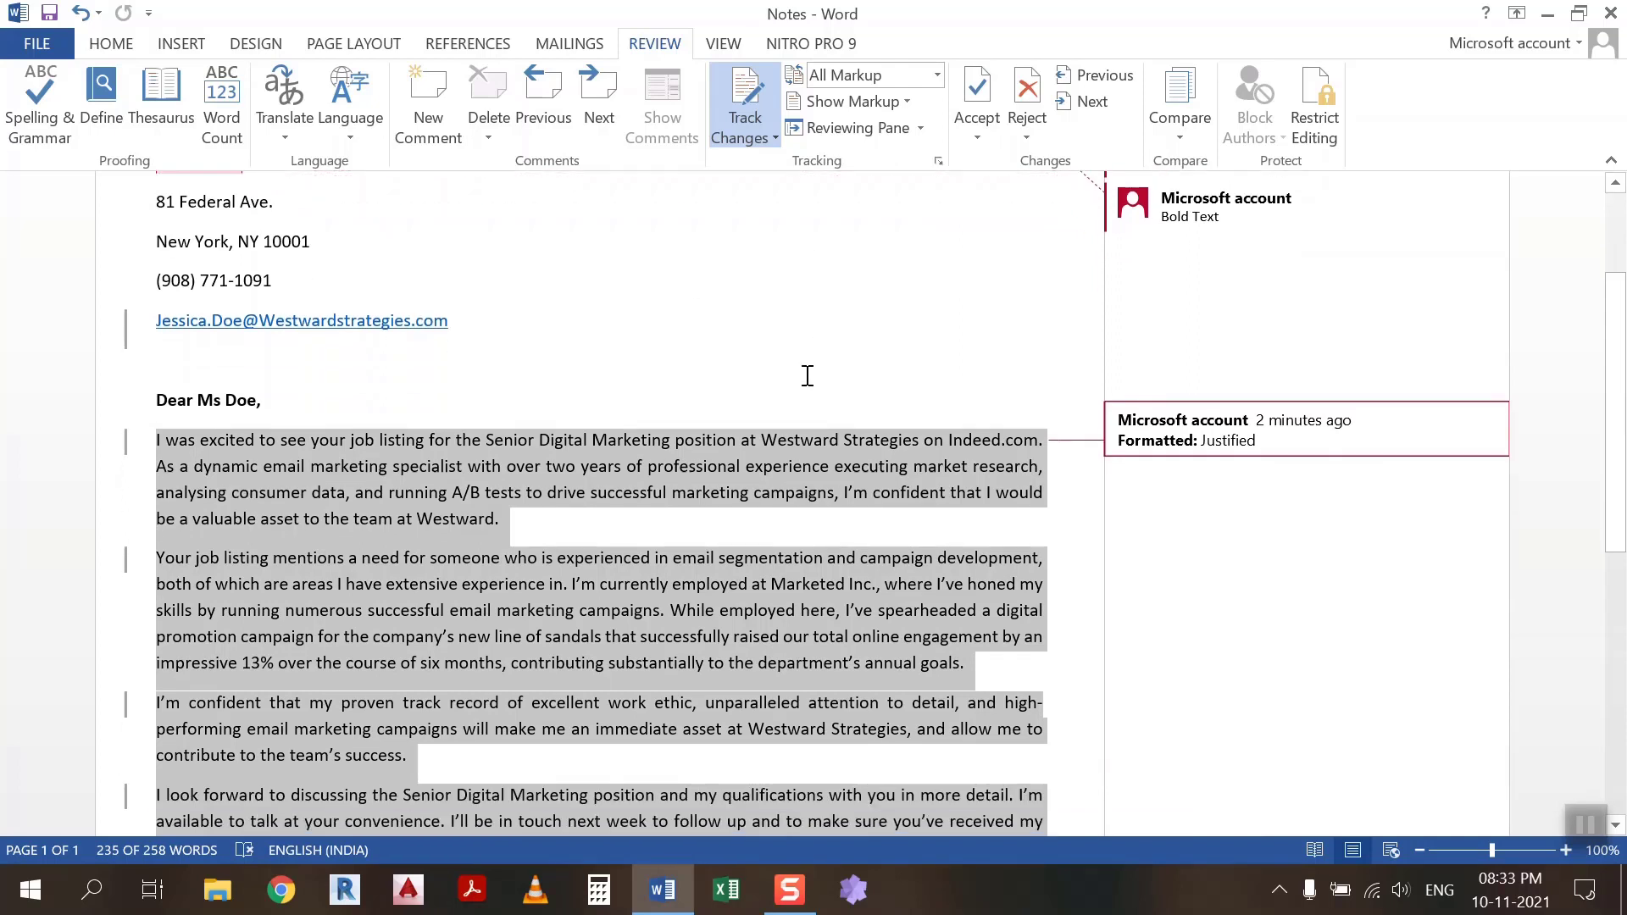
{"action": "left_click", "coordinate": [977, 91]}
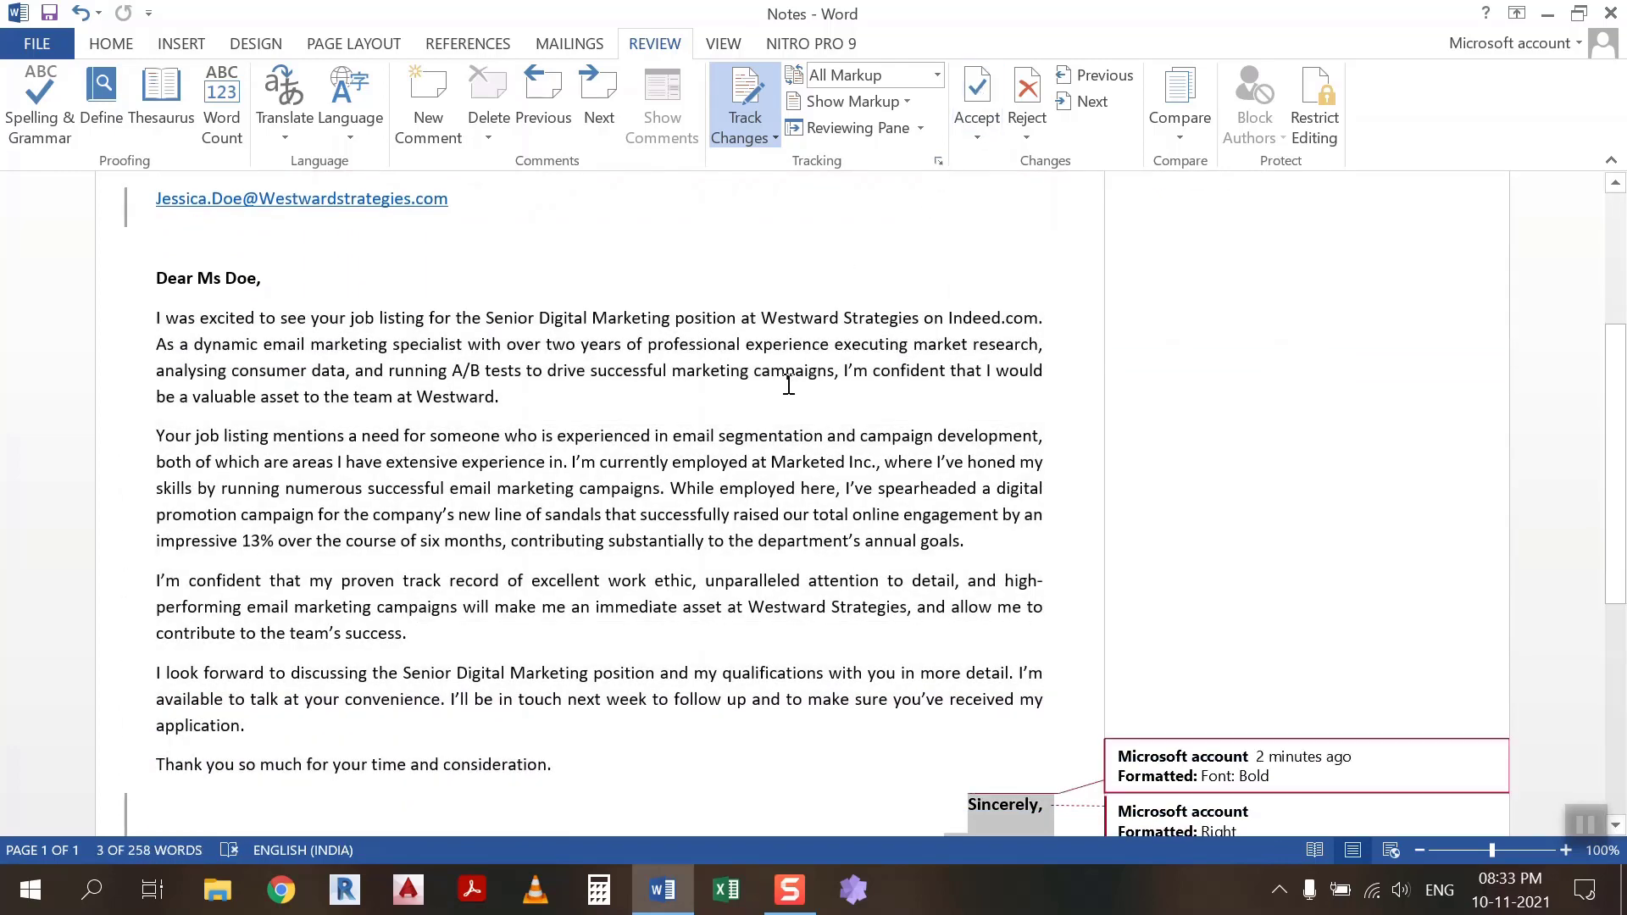
Step: Reject the tracked bold formatting and the tracked right alignment of the closing lines "Sincerely," and "[Your Name]"
{"action": "scroll", "coordinate": [788, 384], "scroll_direction": "down", "scroll_amount": 1}
{"action": "scroll", "coordinate": [789, 384], "scroll_direction": "down", "scroll_amount": 3}
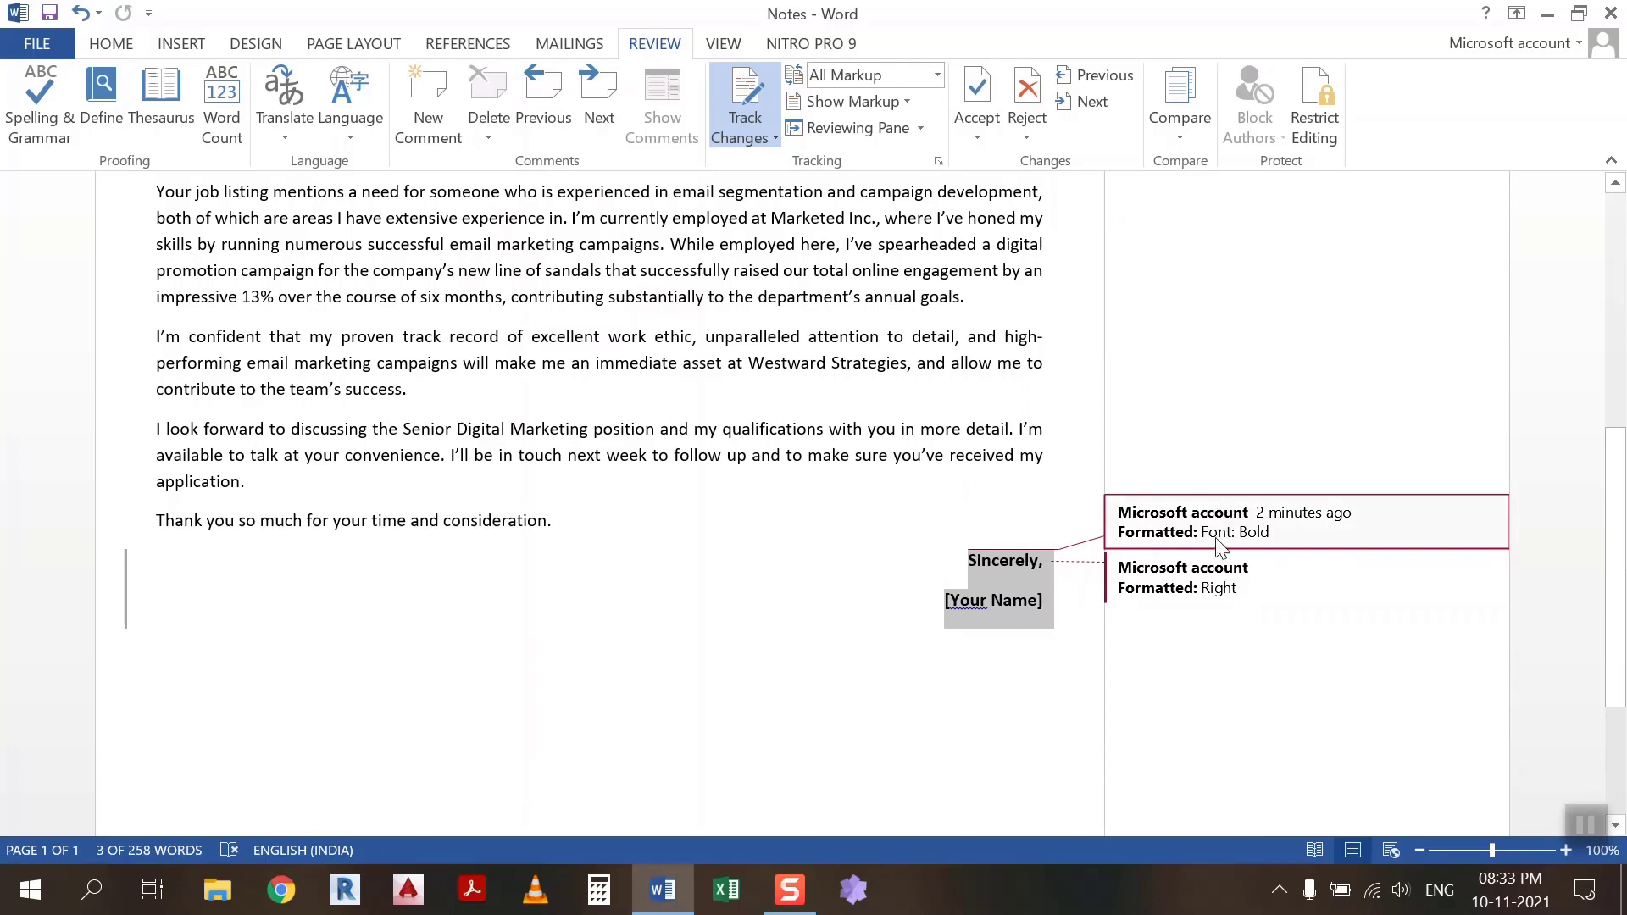
{"action": "left_click", "coordinate": [1027, 91]}
{"action": "scroll", "coordinate": [1014, 327], "scroll_direction": "down", "scroll_amount": 8}
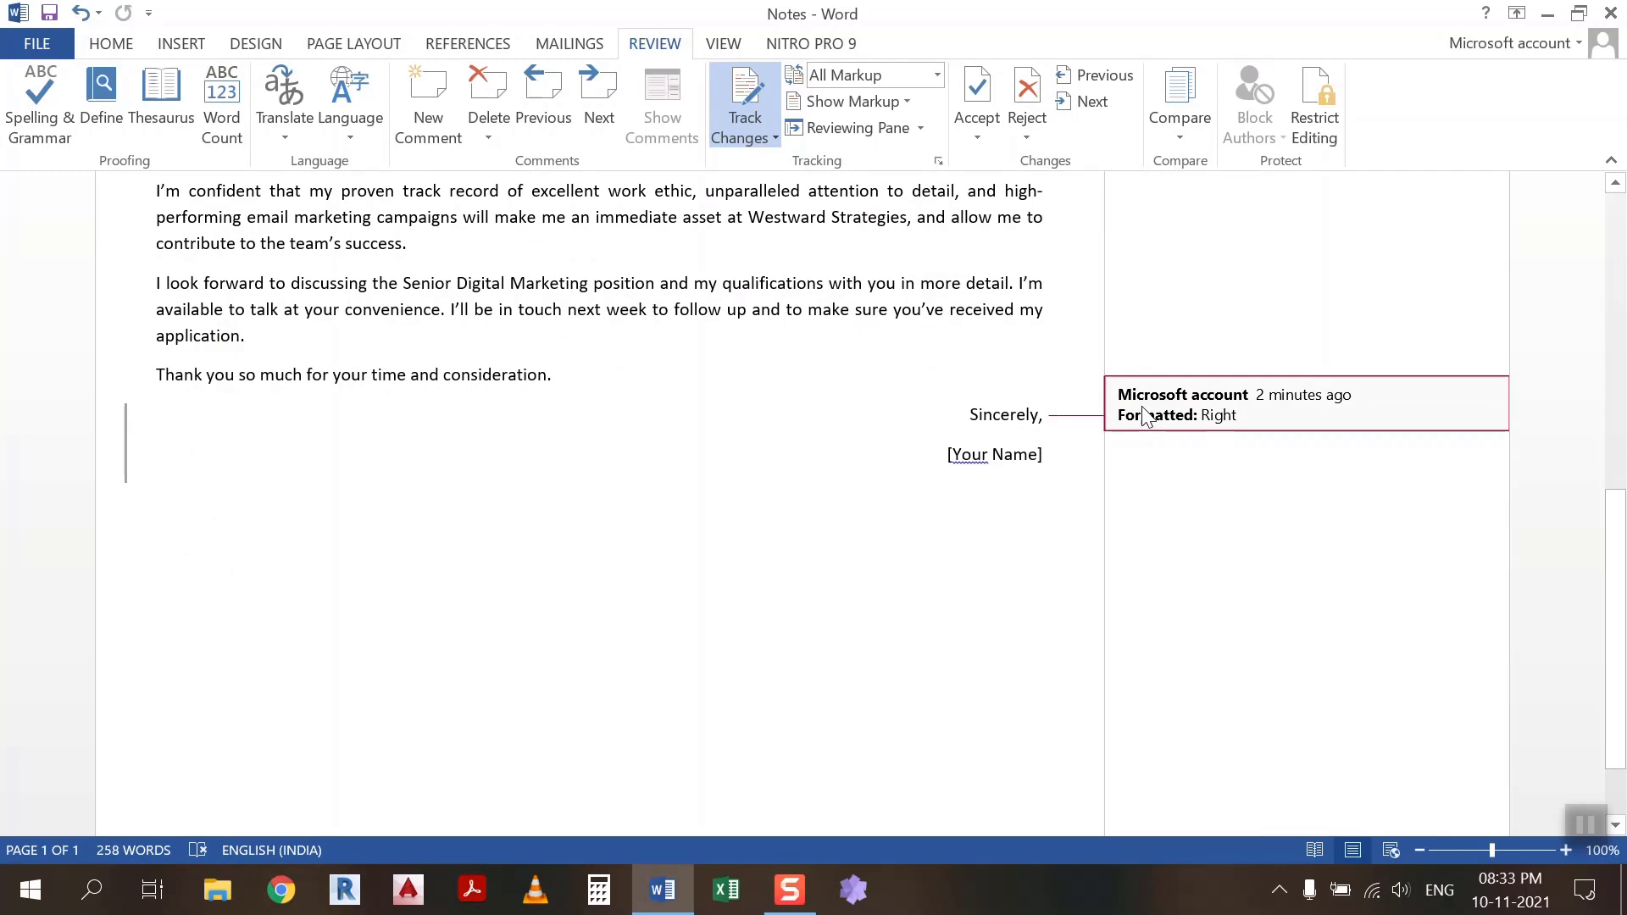
{"action": "left_click", "coordinate": [1146, 415]}
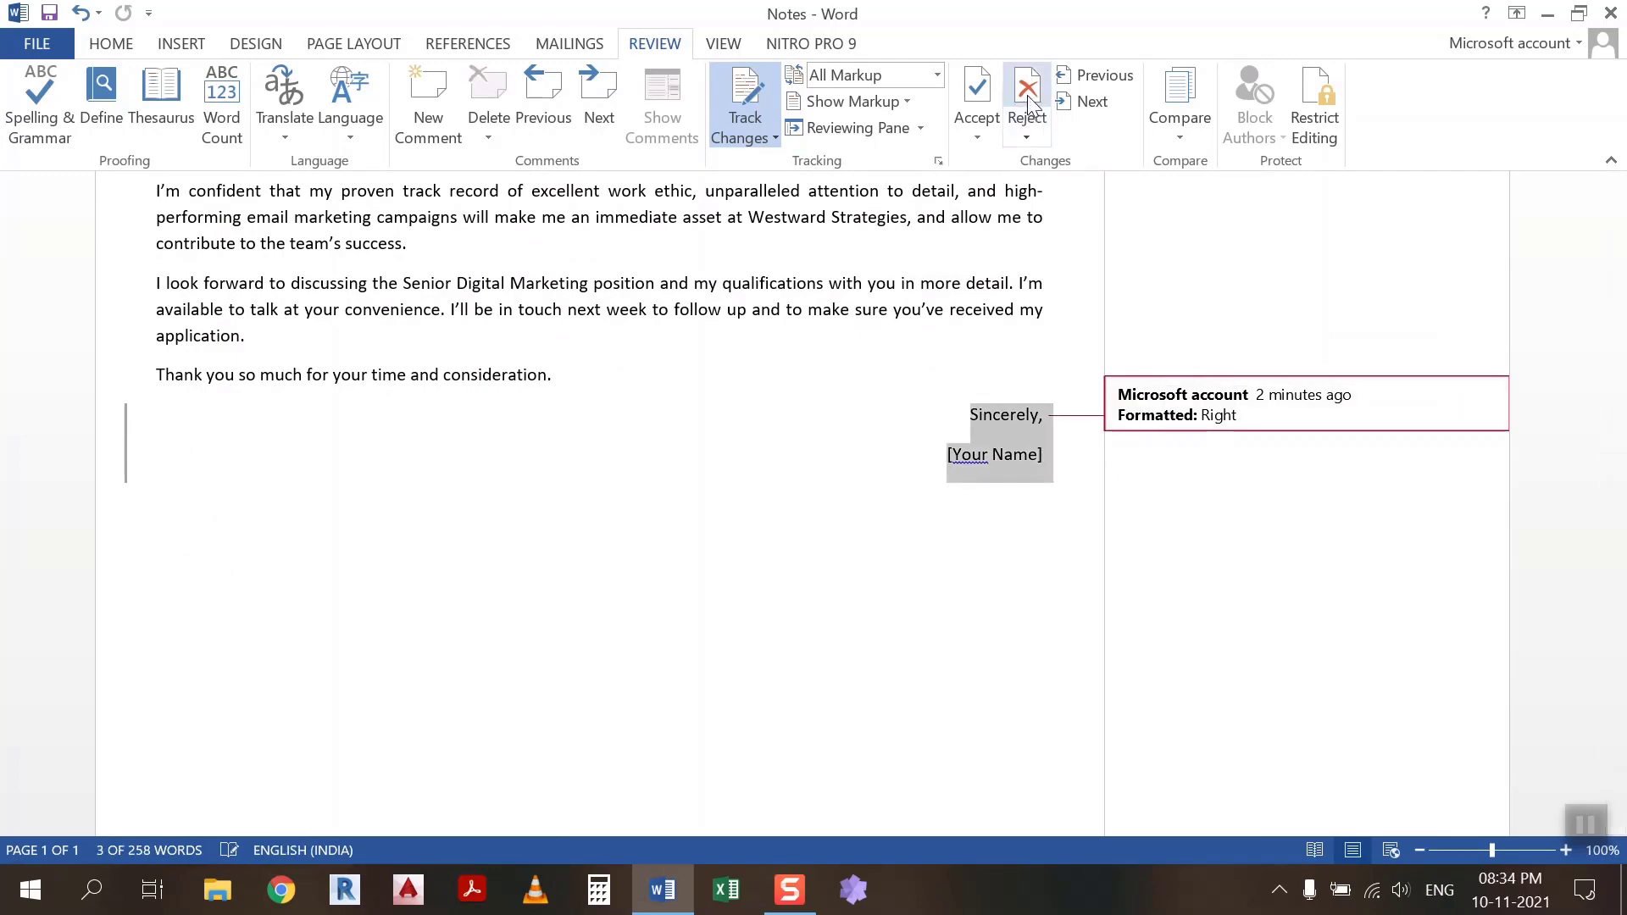
{"action": "left_click", "coordinate": [1027, 100]}
{"action": "scroll", "coordinate": [961, 490], "scroll_direction": "down", "scroll_amount": 8}
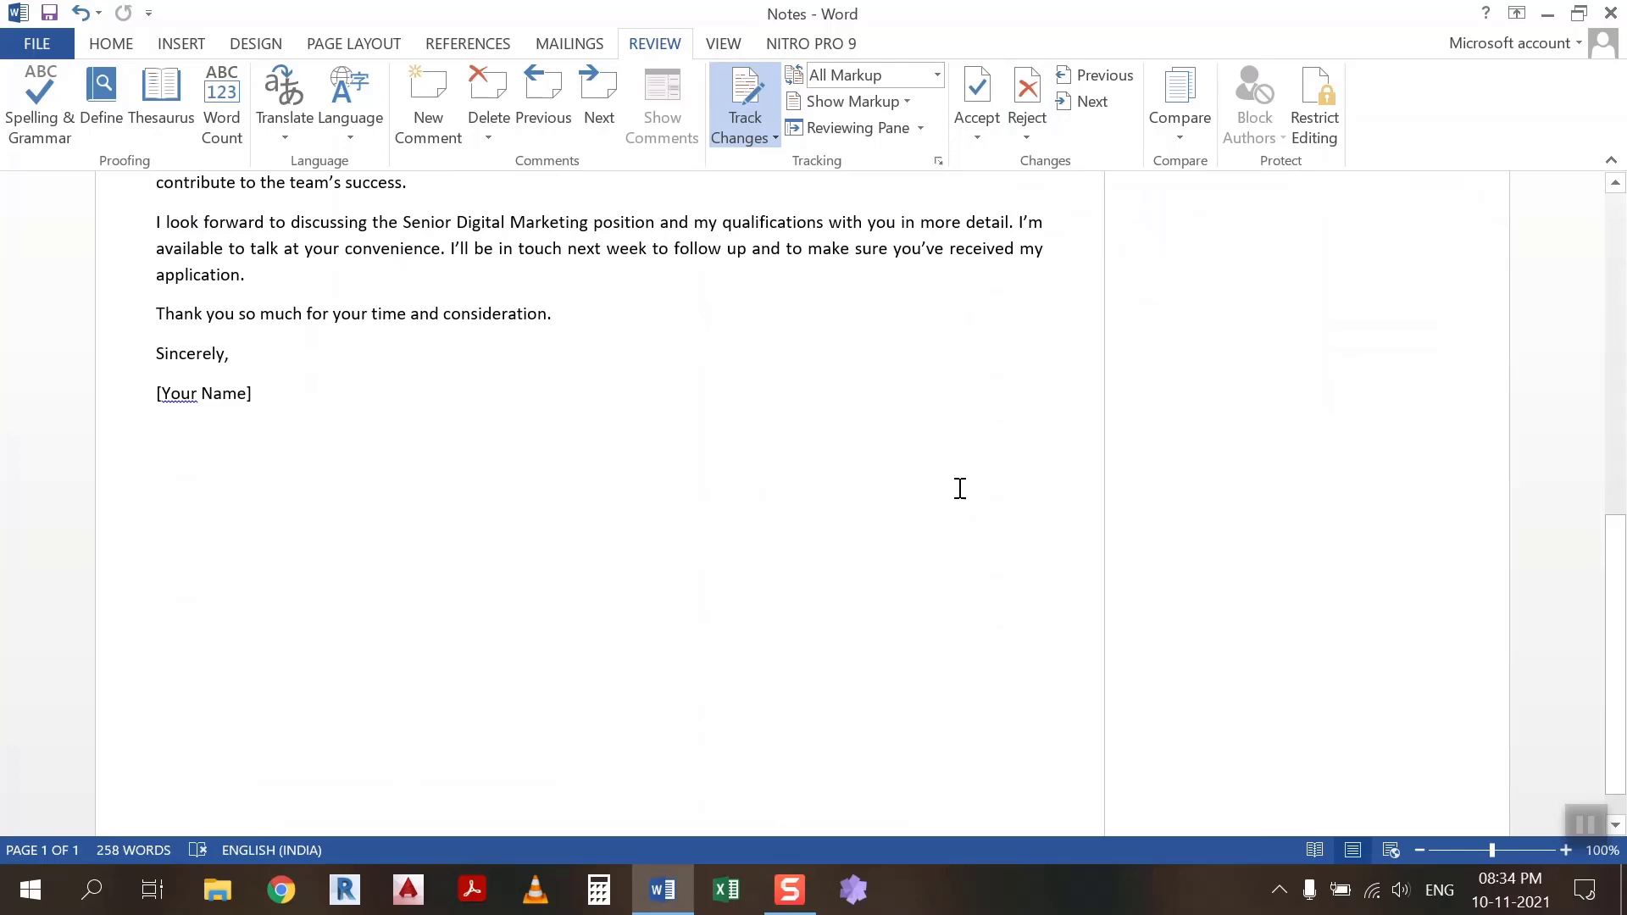
{"action": "scroll", "coordinate": [932, 588], "scroll_direction": "up", "scroll_amount": 8}
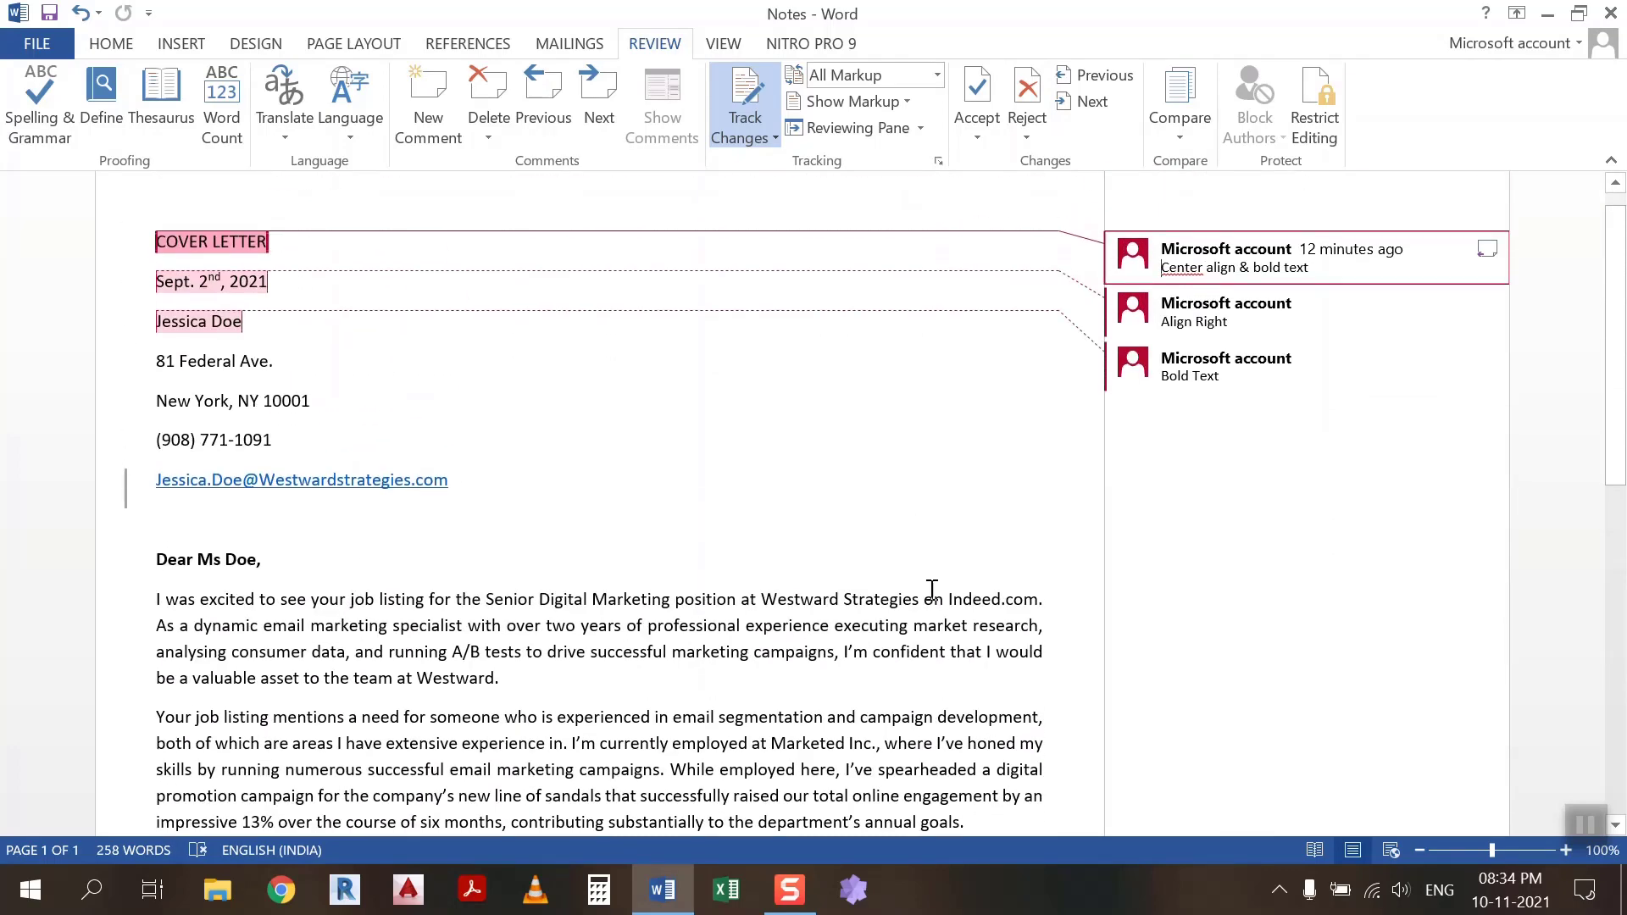
{"action": "scroll", "coordinate": [1067, 422], "scroll_direction": "up", "scroll_amount": 1}
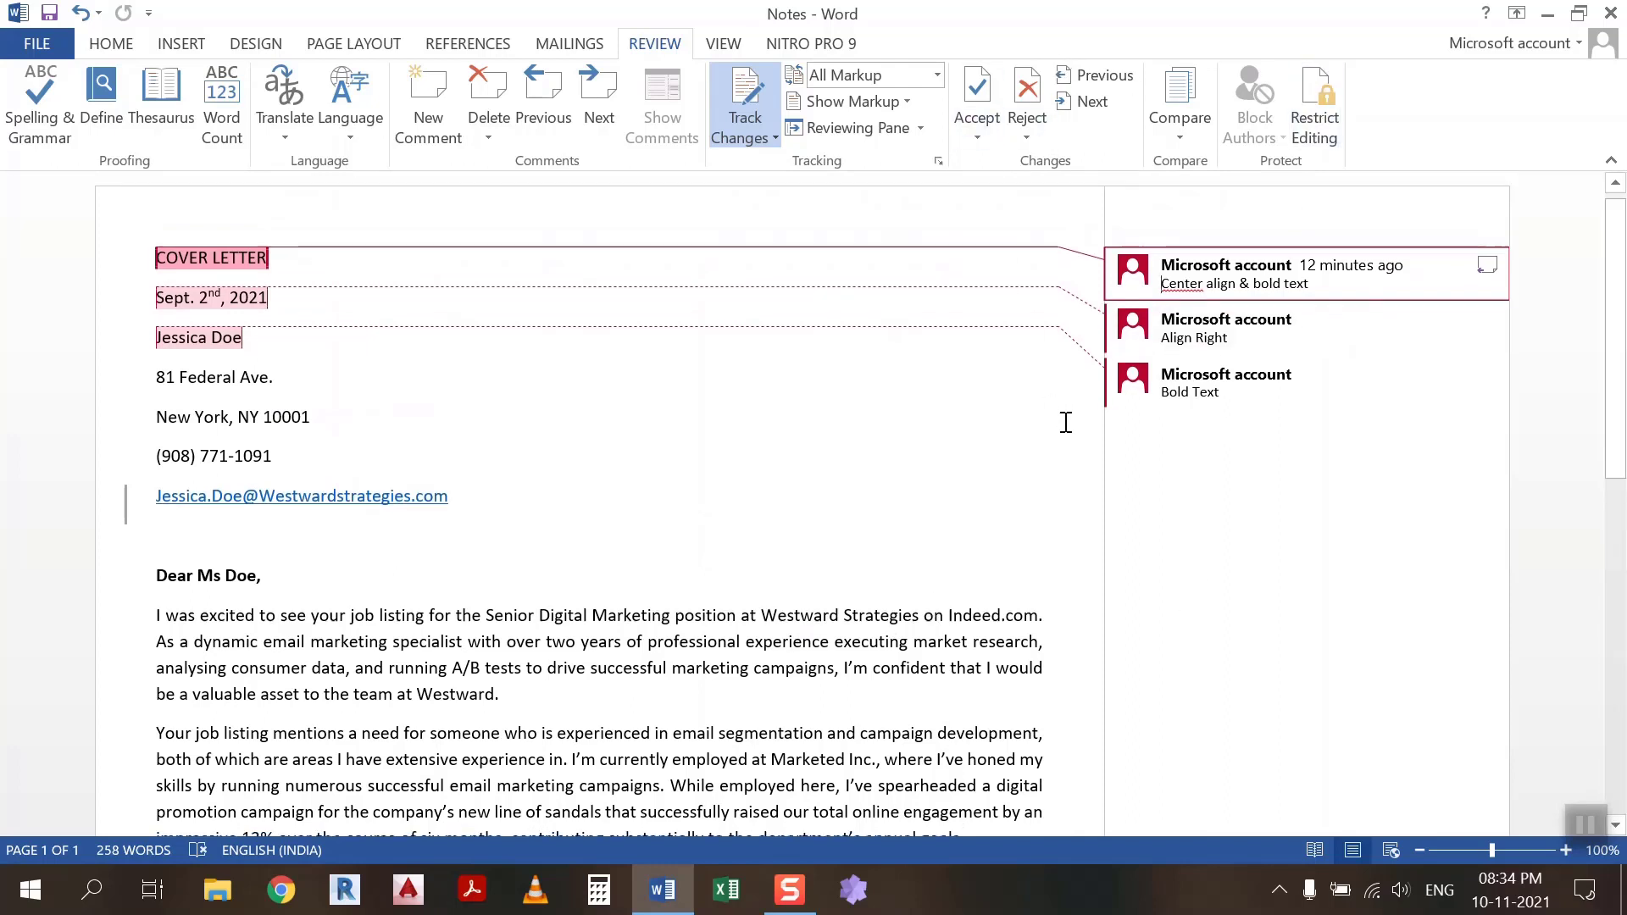
{"action": "scroll", "coordinate": [1066, 422], "scroll_direction": "up", "scroll_amount": 1}
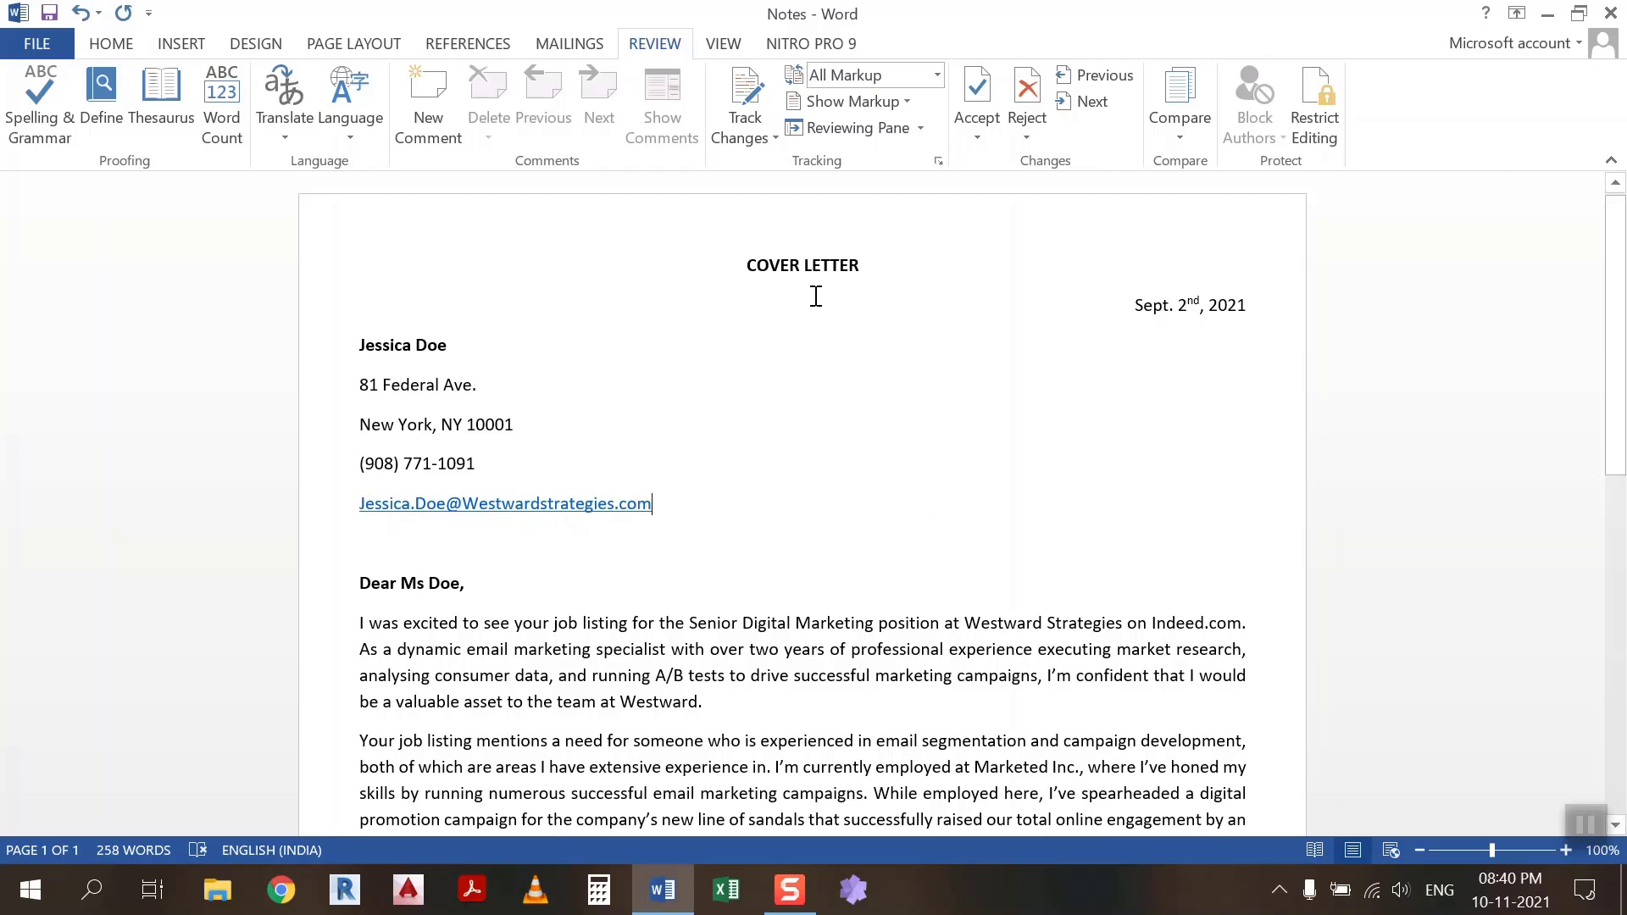
Step: Start a comparison of two document versions and choose the file Notes Unchange as the original document
{"action": "scroll", "coordinate": [815, 295], "scroll_direction": "down", "scroll_amount": 8}
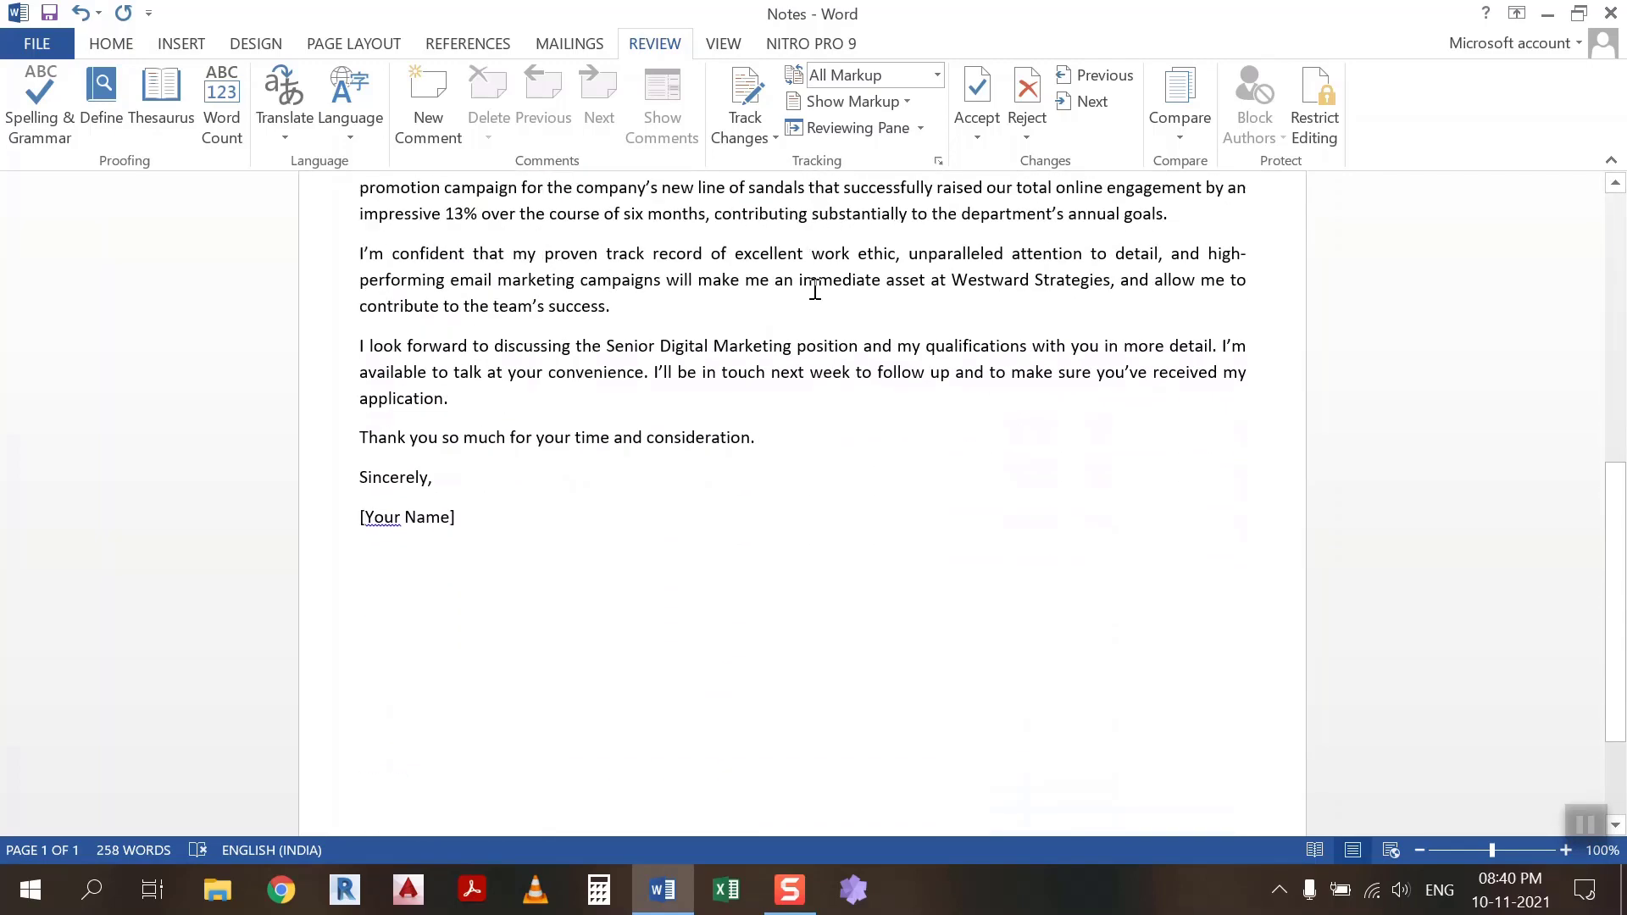
{"action": "scroll", "coordinate": [814, 472], "scroll_direction": "down", "scroll_amount": 1}
{"action": "scroll", "coordinate": [814, 472], "scroll_direction": "up", "scroll_amount": 10}
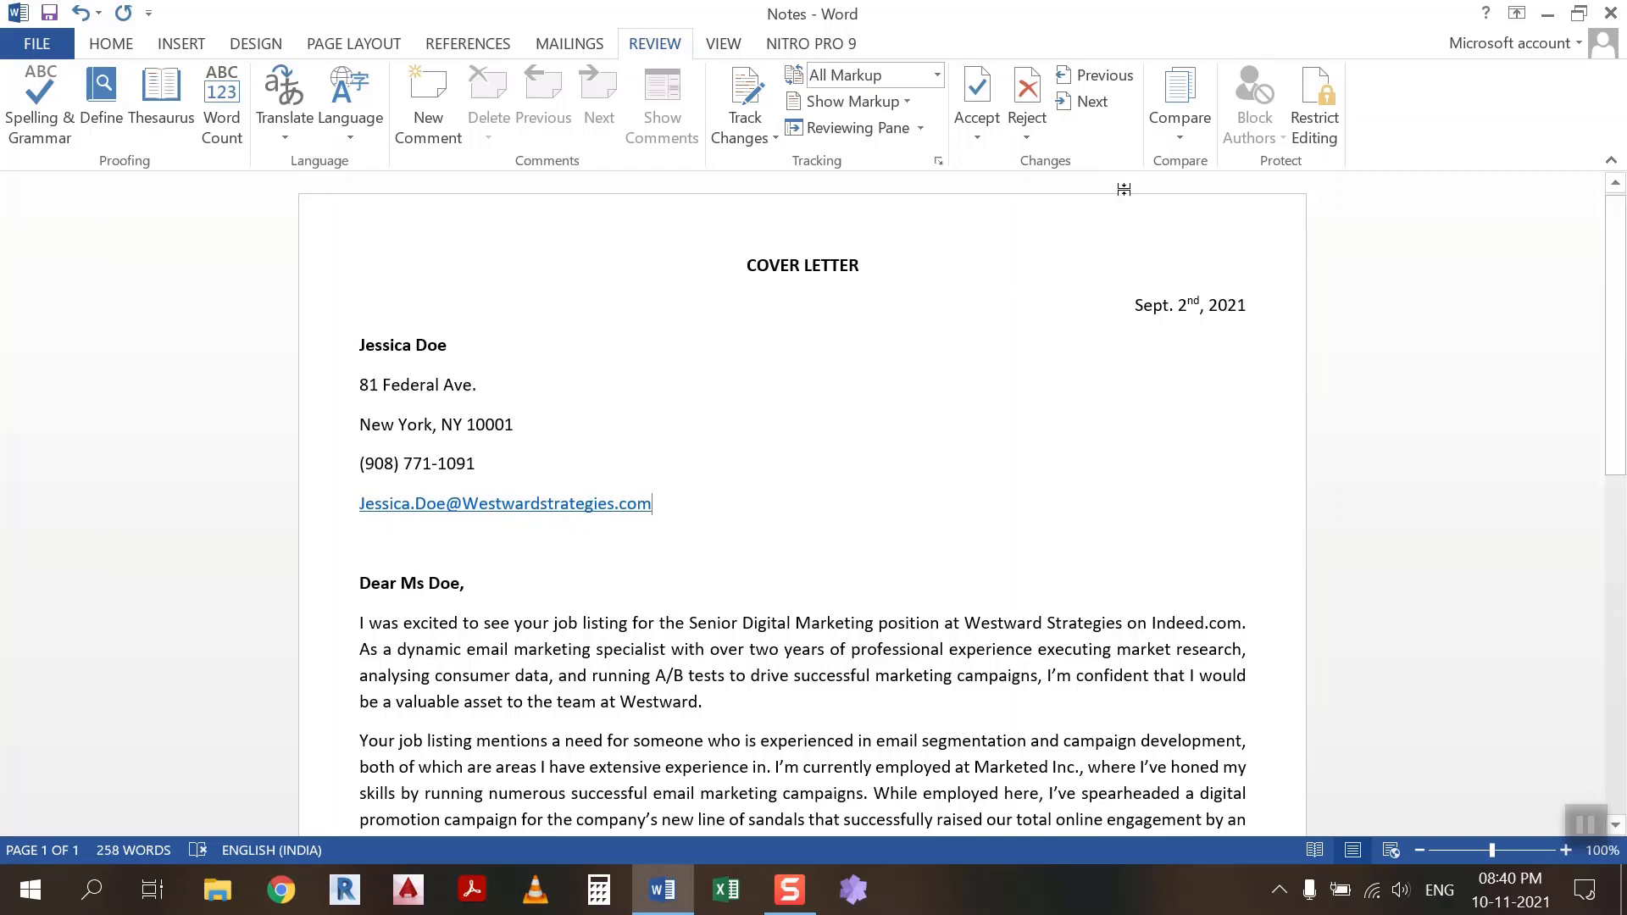
{"action": "left_click", "coordinate": [1179, 106]}
{"action": "left_click", "coordinate": [1222, 200]}
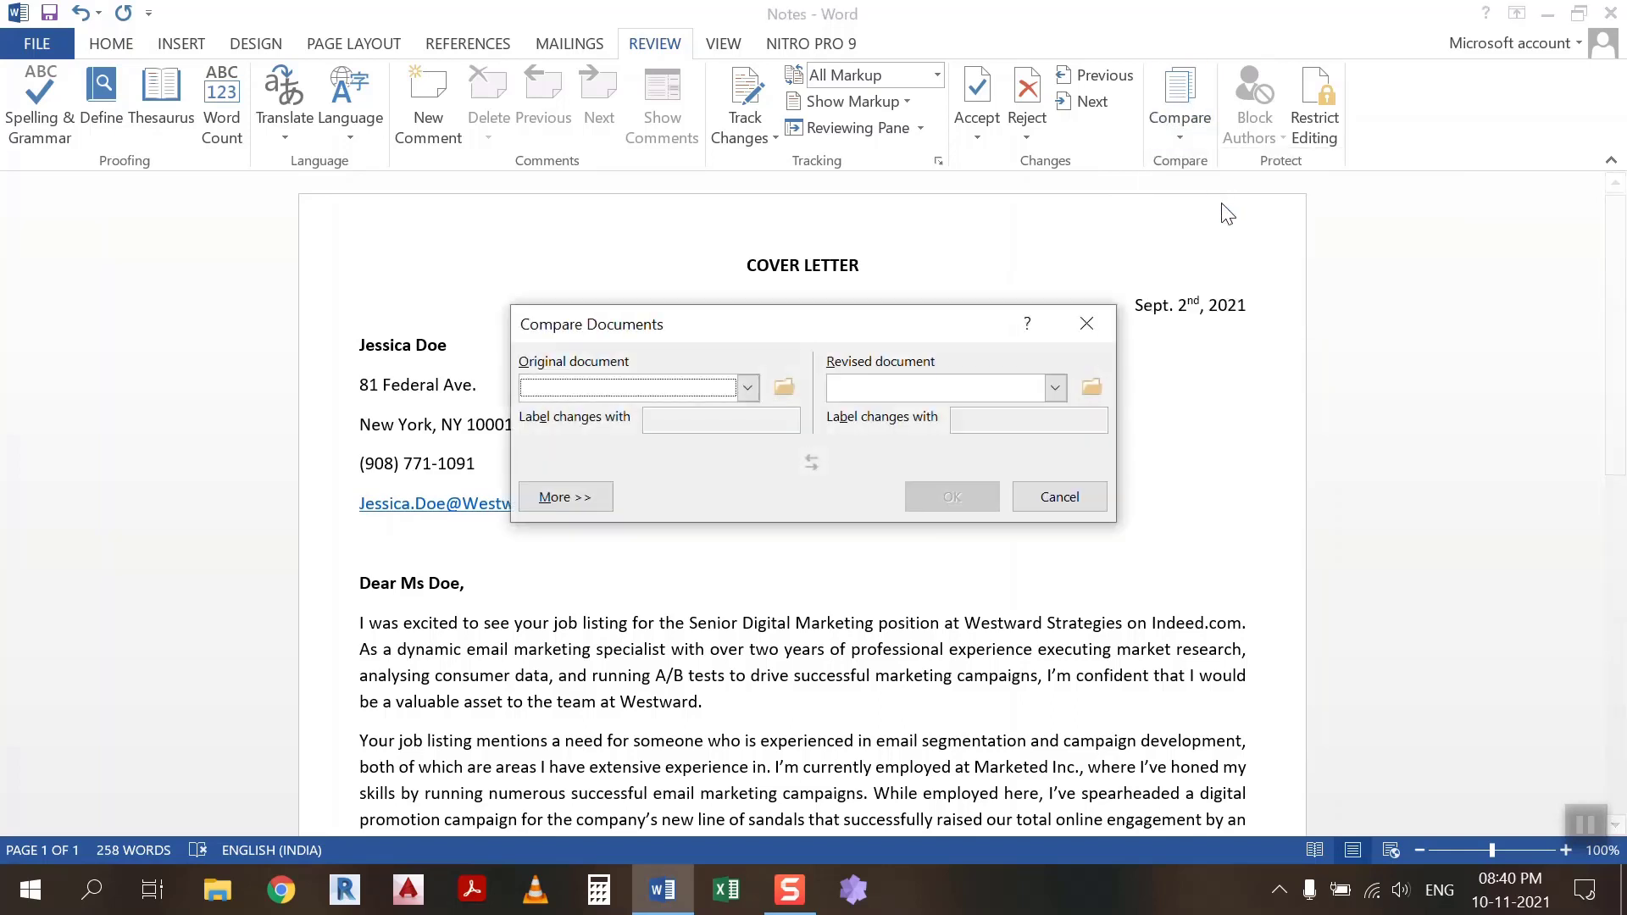
{"action": "left_click", "coordinate": [747, 388]}
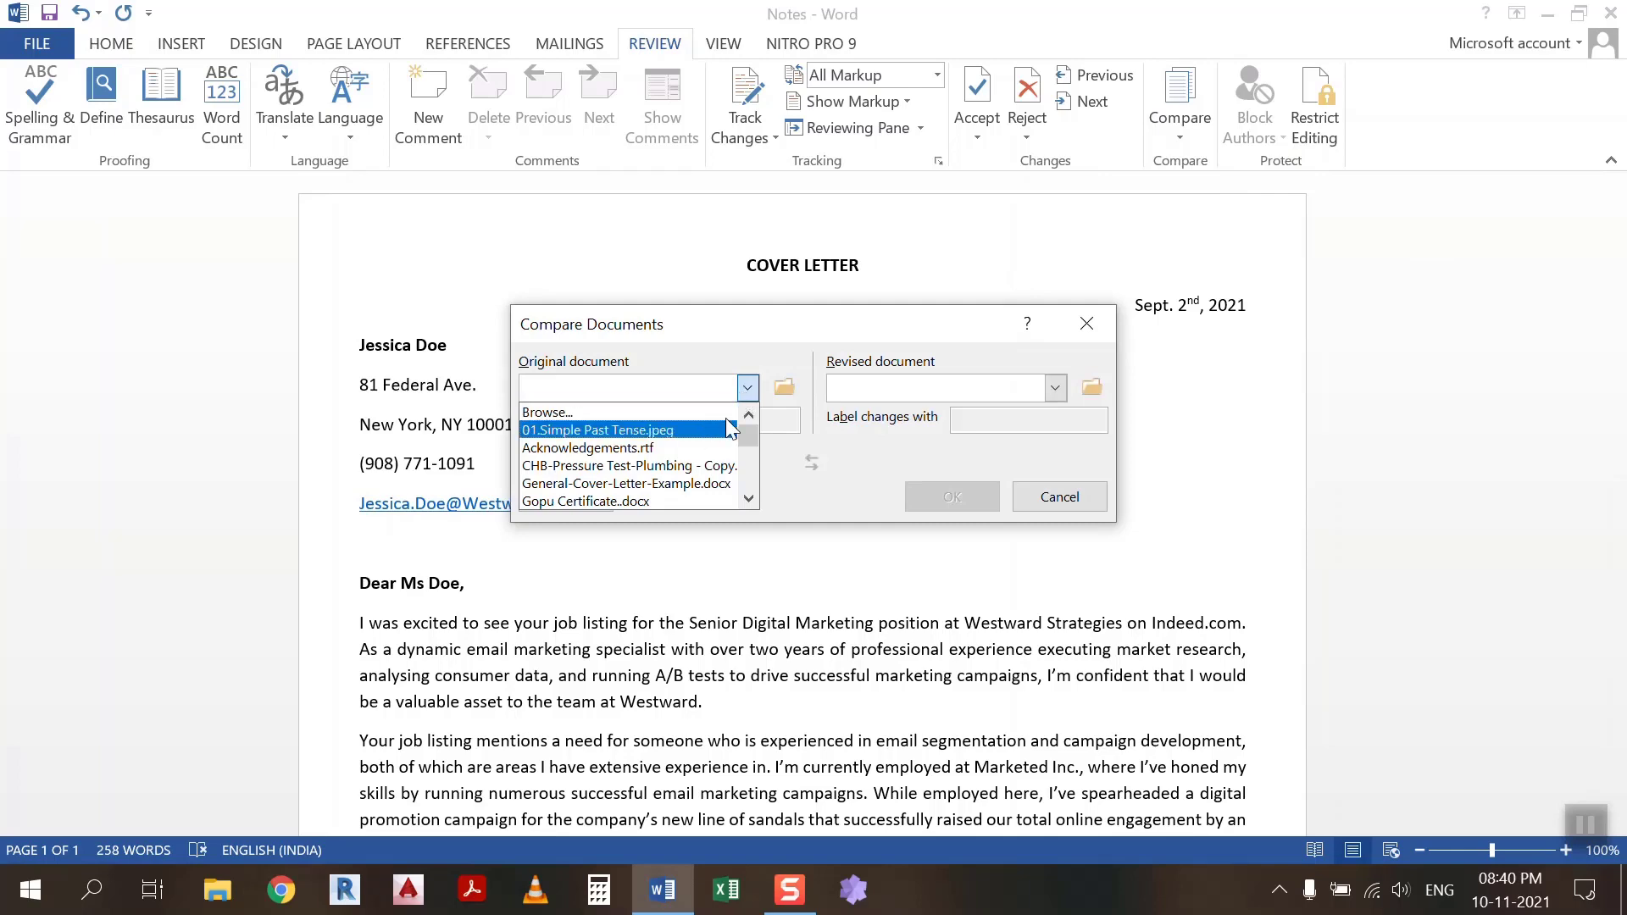
{"action": "left_click", "coordinate": [782, 386]}
{"action": "left_click", "coordinate": [827, 335]}
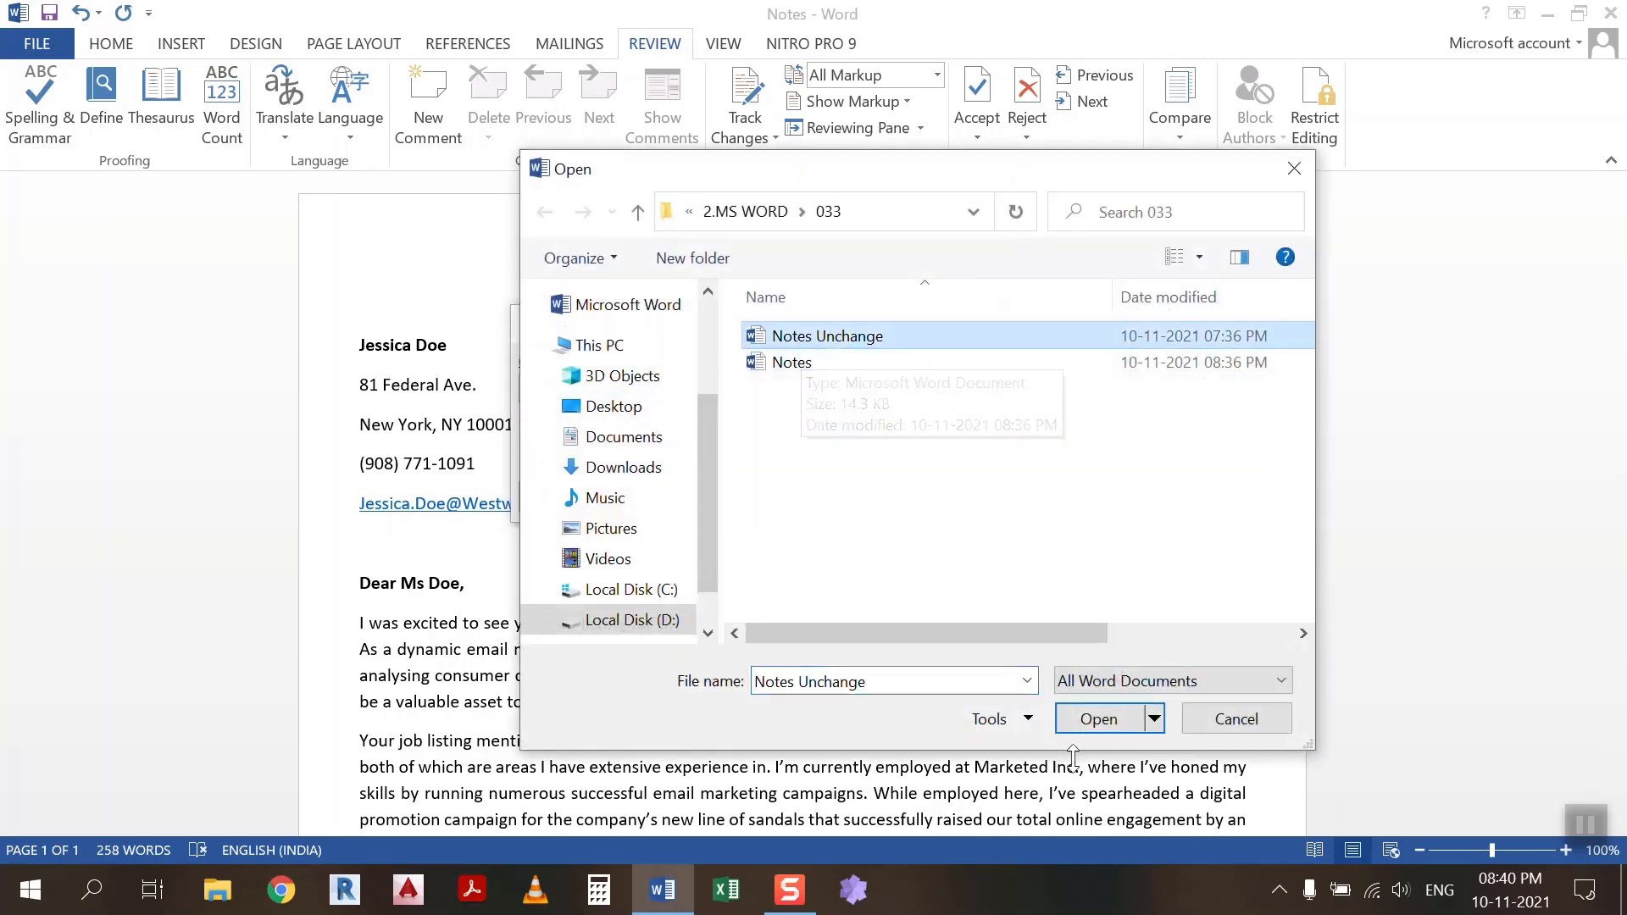
{"action": "left_click", "coordinate": [1099, 719]}
Step: Choose the file Notes as the revised document and run the comparison
{"action": "left_click", "coordinate": [1092, 388]}
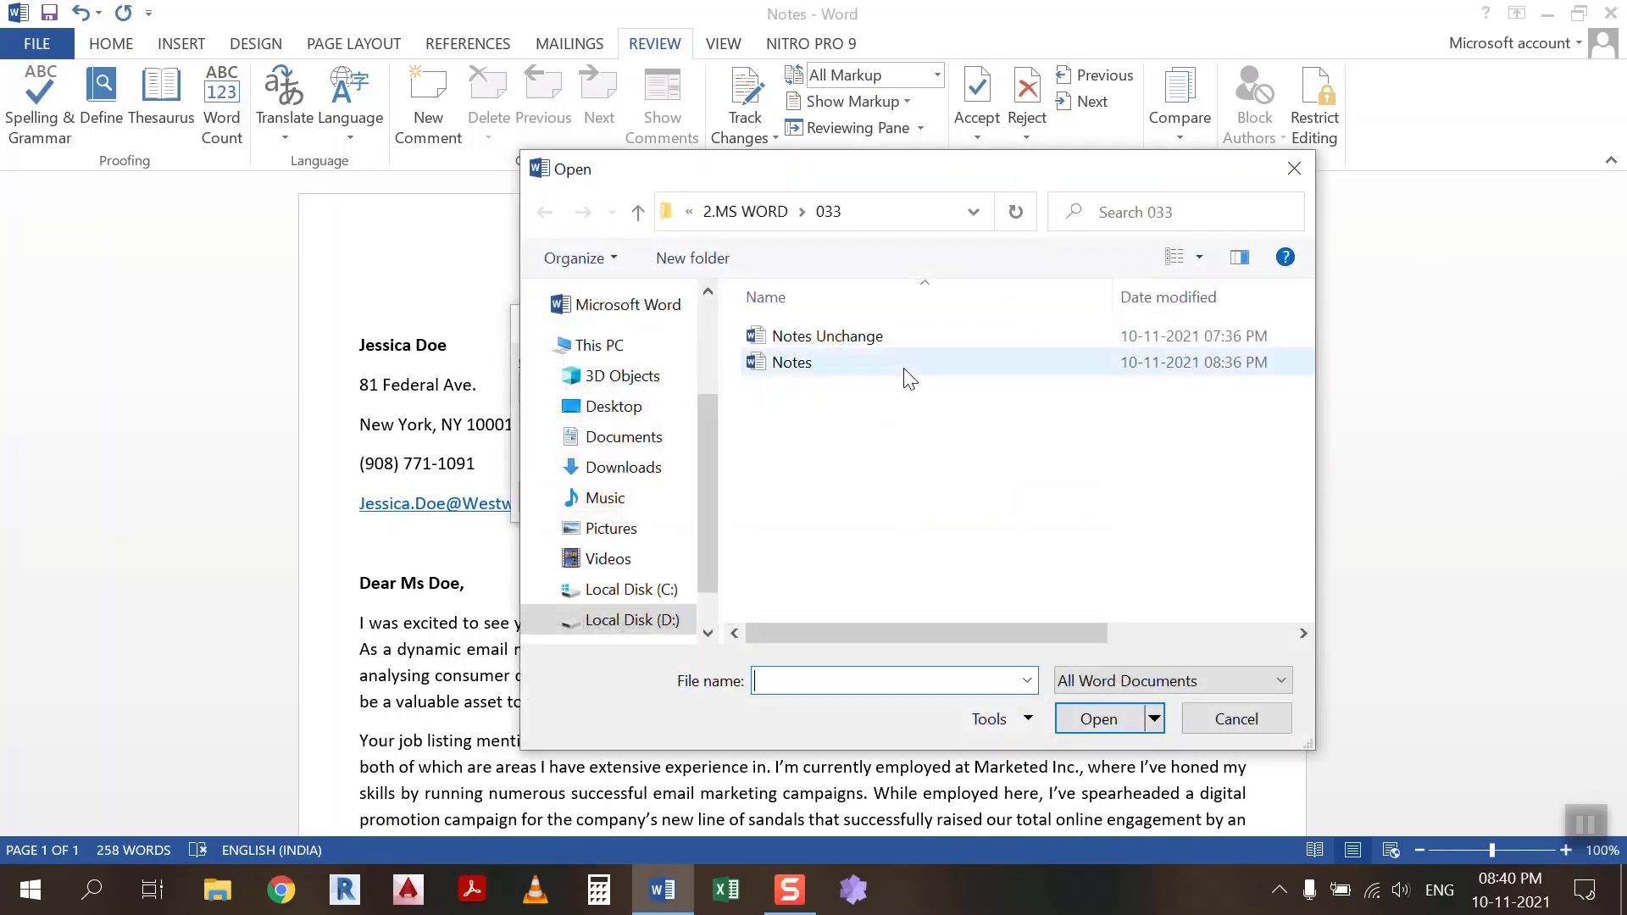
{"action": "left_click", "coordinate": [905, 365]}
{"action": "left_click", "coordinate": [1093, 824]}
{"action": "left_click", "coordinate": [953, 498]}
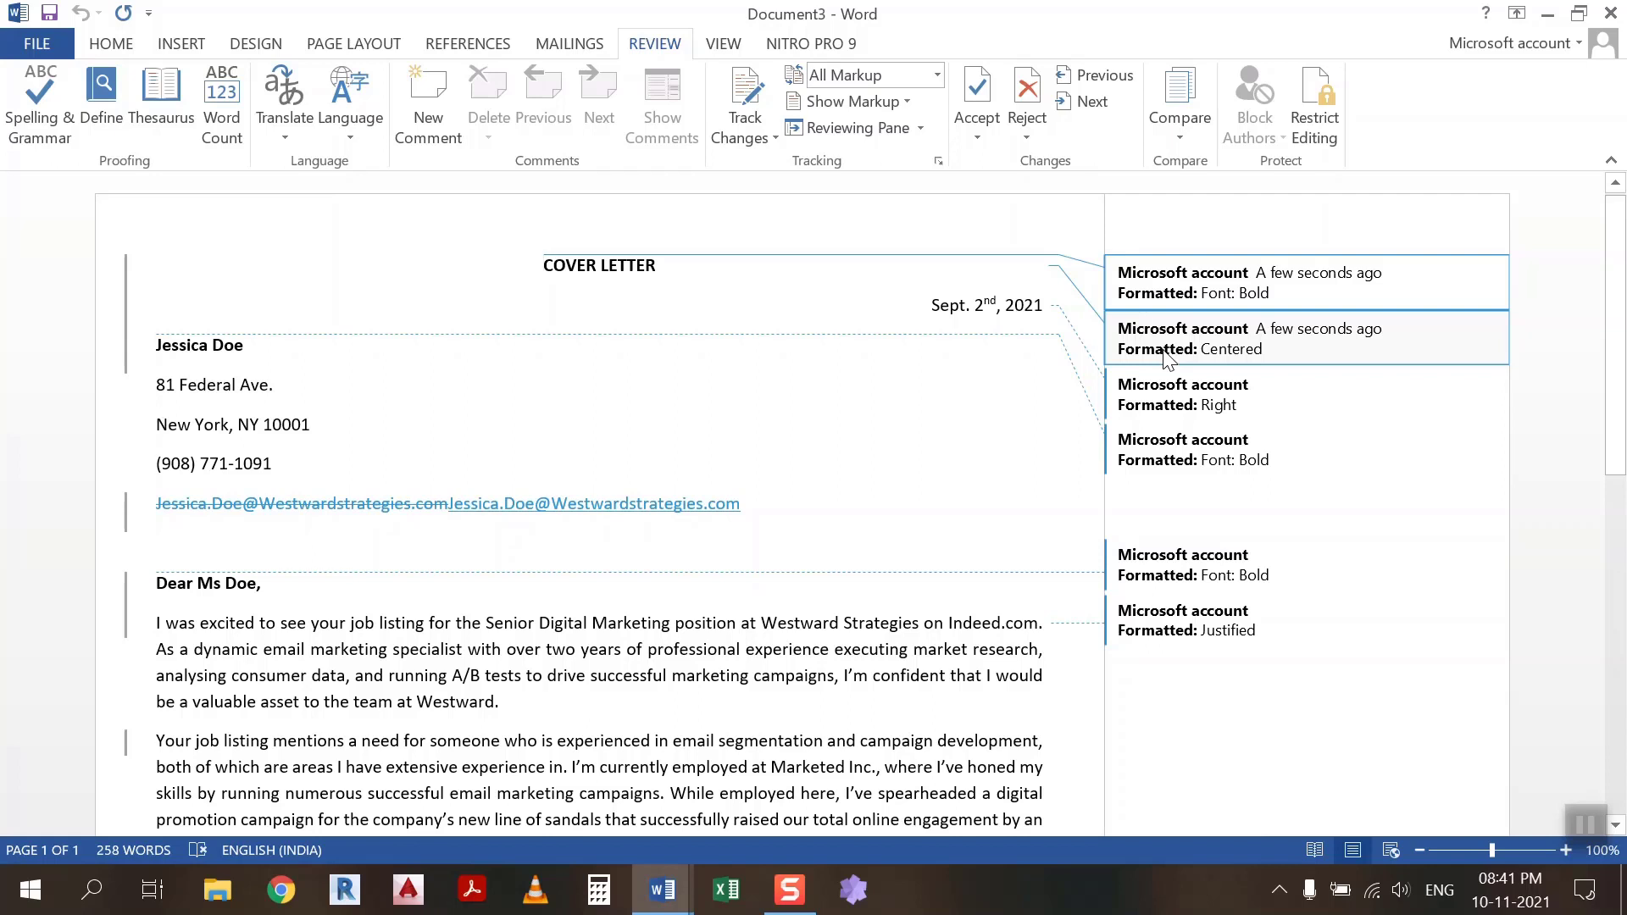
Step: Examine each tracked difference in the comparison document, from the title, date and recipient details to the greeting, body paragraphs and closing lines
{"action": "left_click", "coordinate": [1275, 277]}
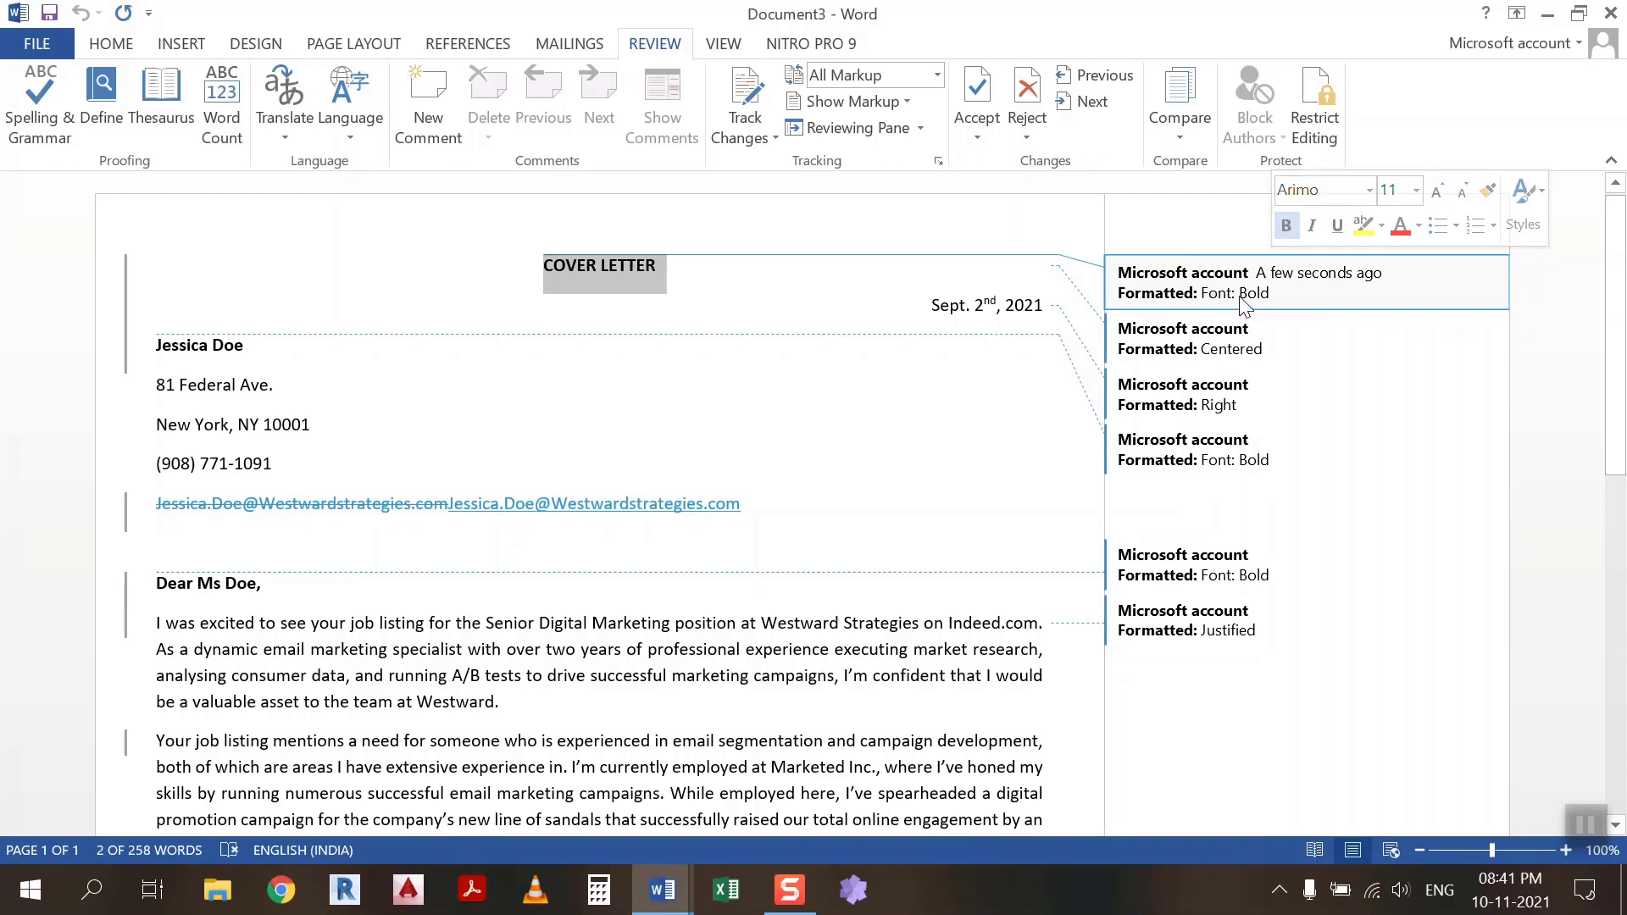
{"action": "left_click", "coordinate": [1245, 333]}
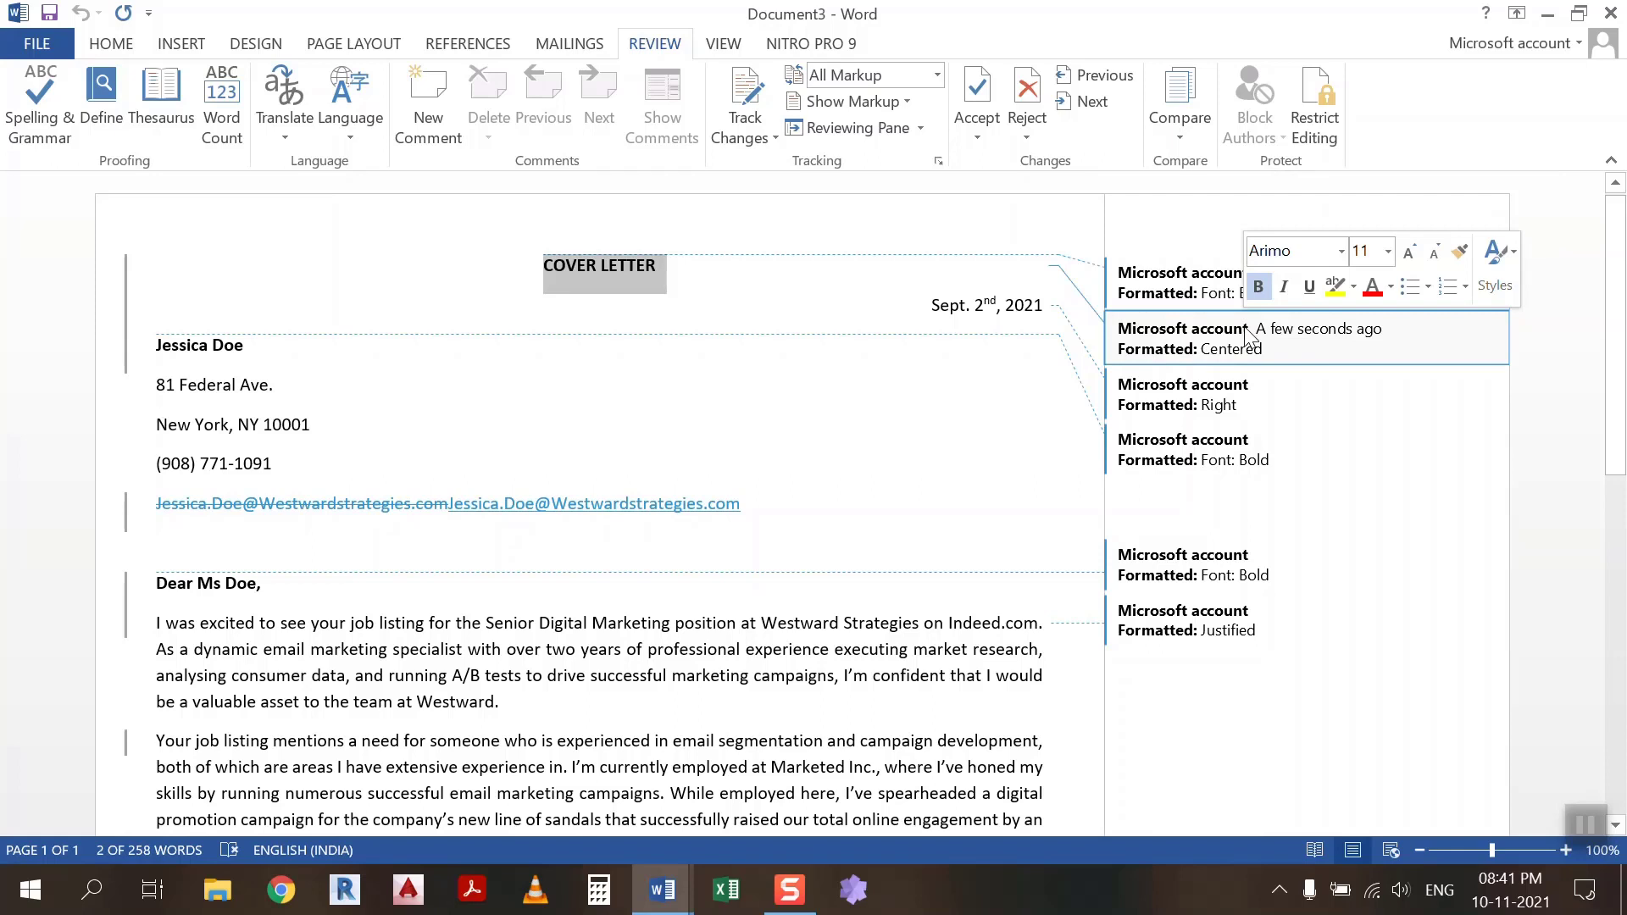
{"action": "left_click", "coordinate": [1247, 390]}
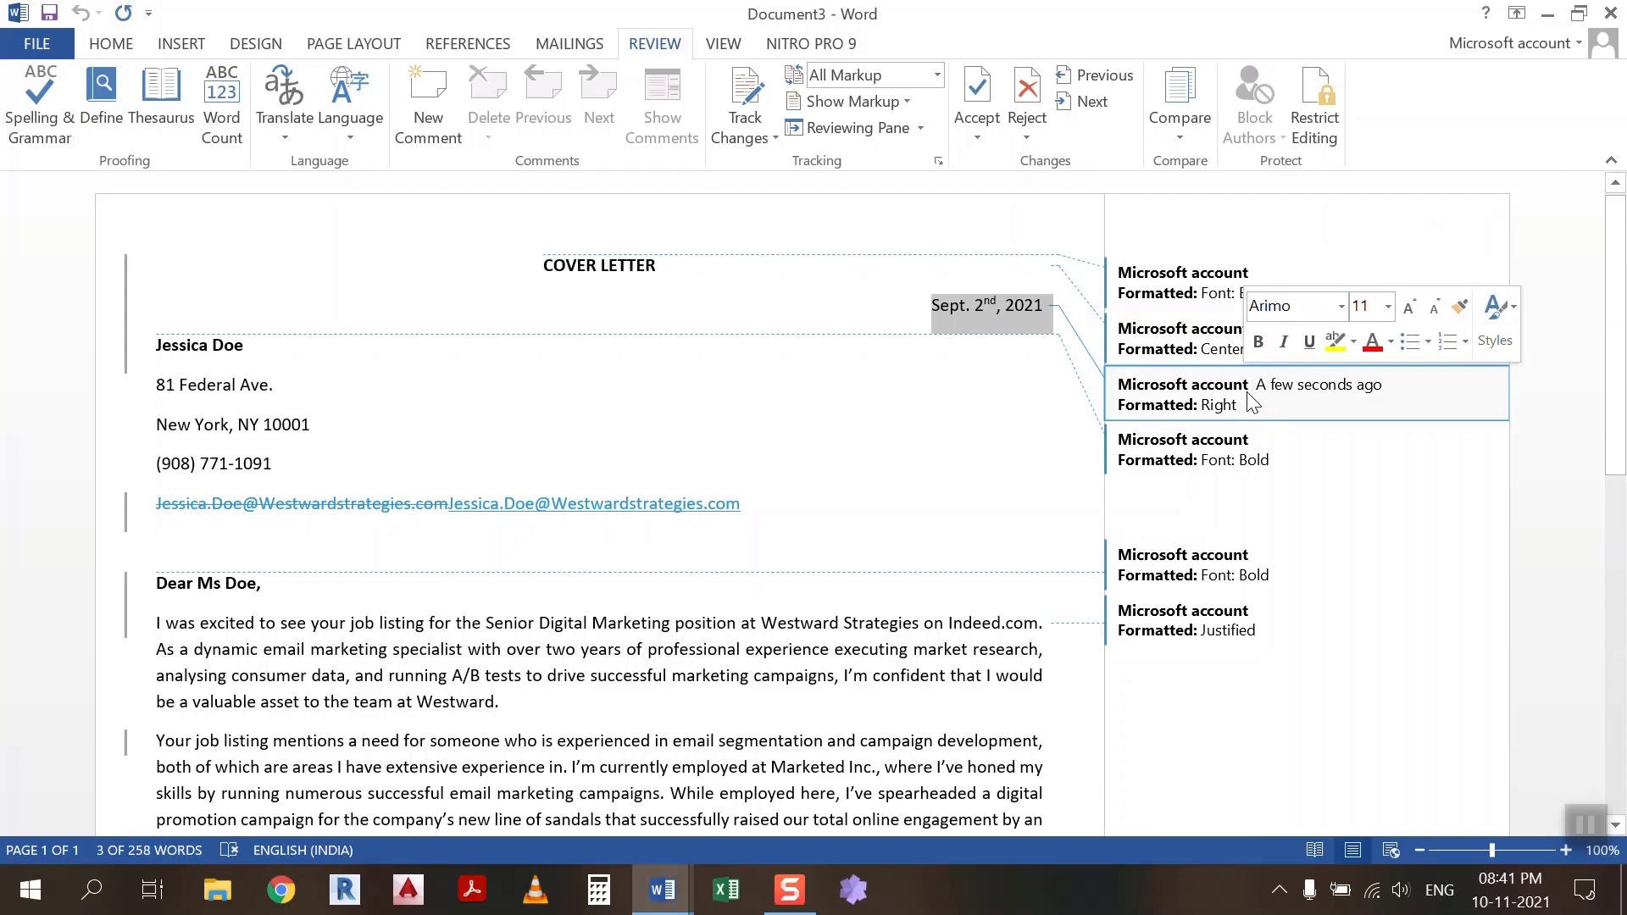
{"action": "left_click", "coordinate": [1251, 444]}
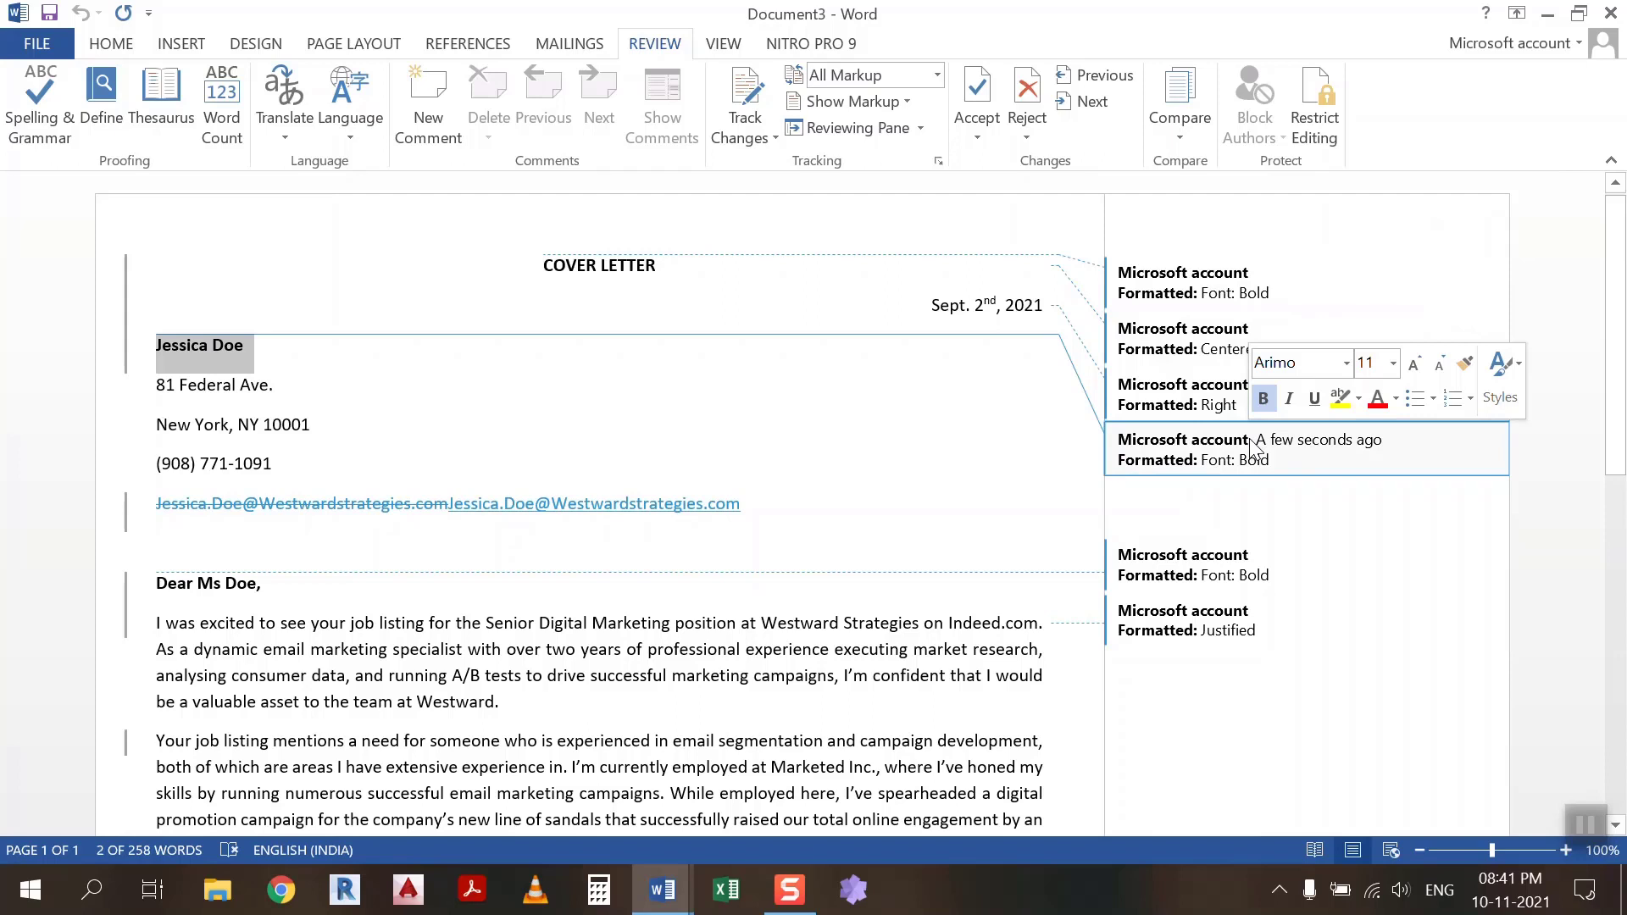
{"action": "scroll", "coordinate": [1254, 449], "scroll_direction": "down", "scroll_amount": 1}
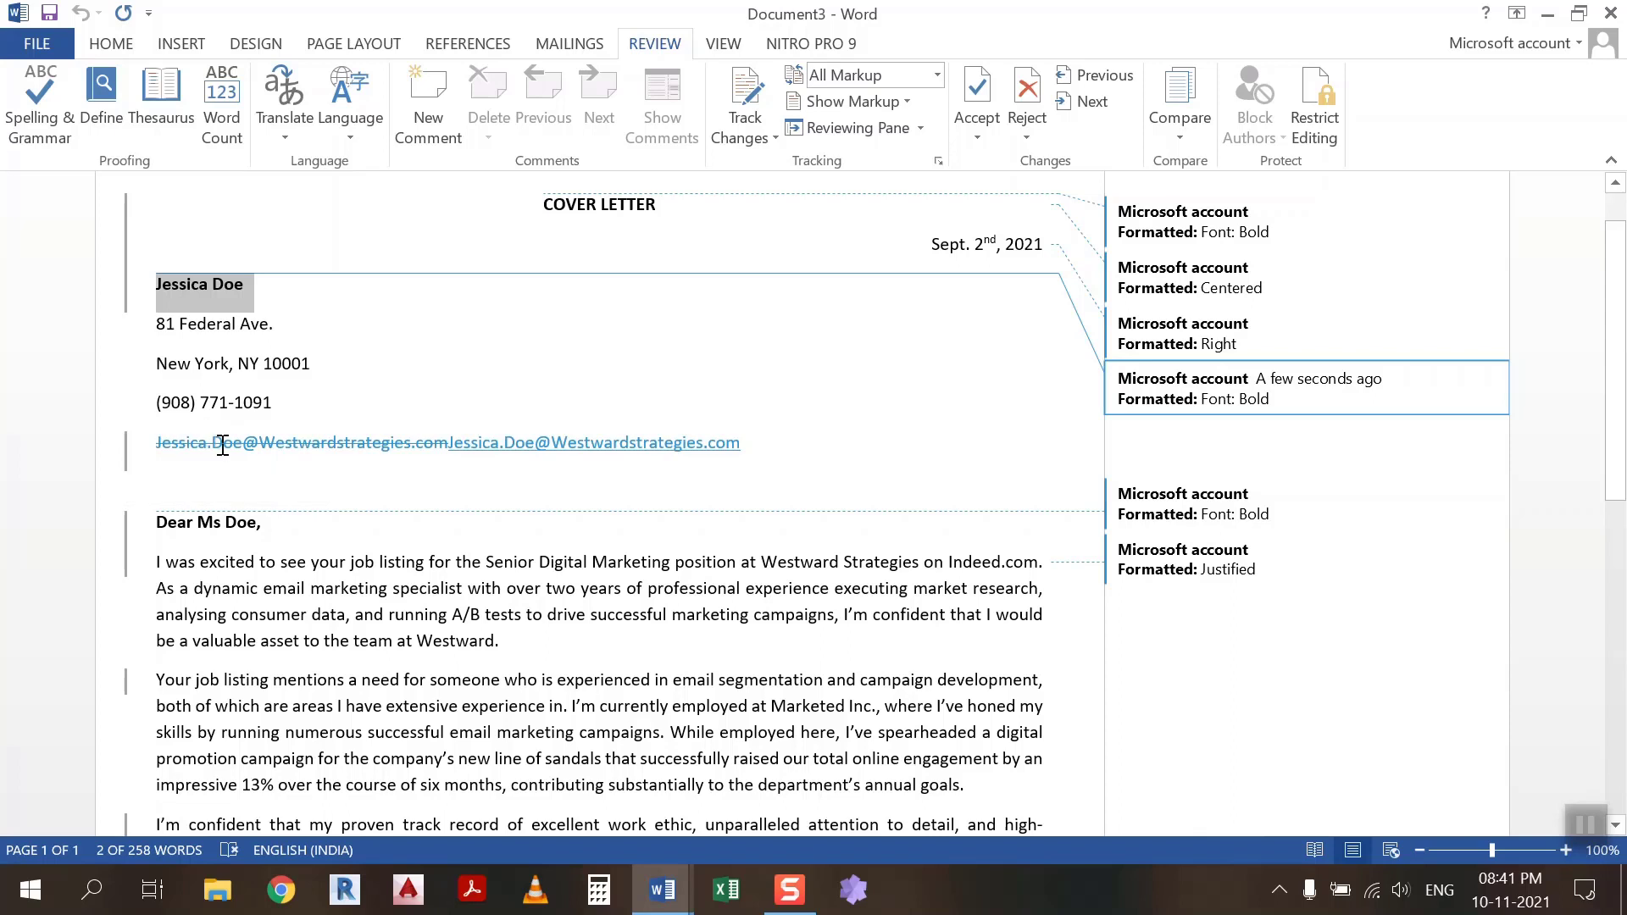
{"action": "mouse_move", "coordinate": [208, 446]}
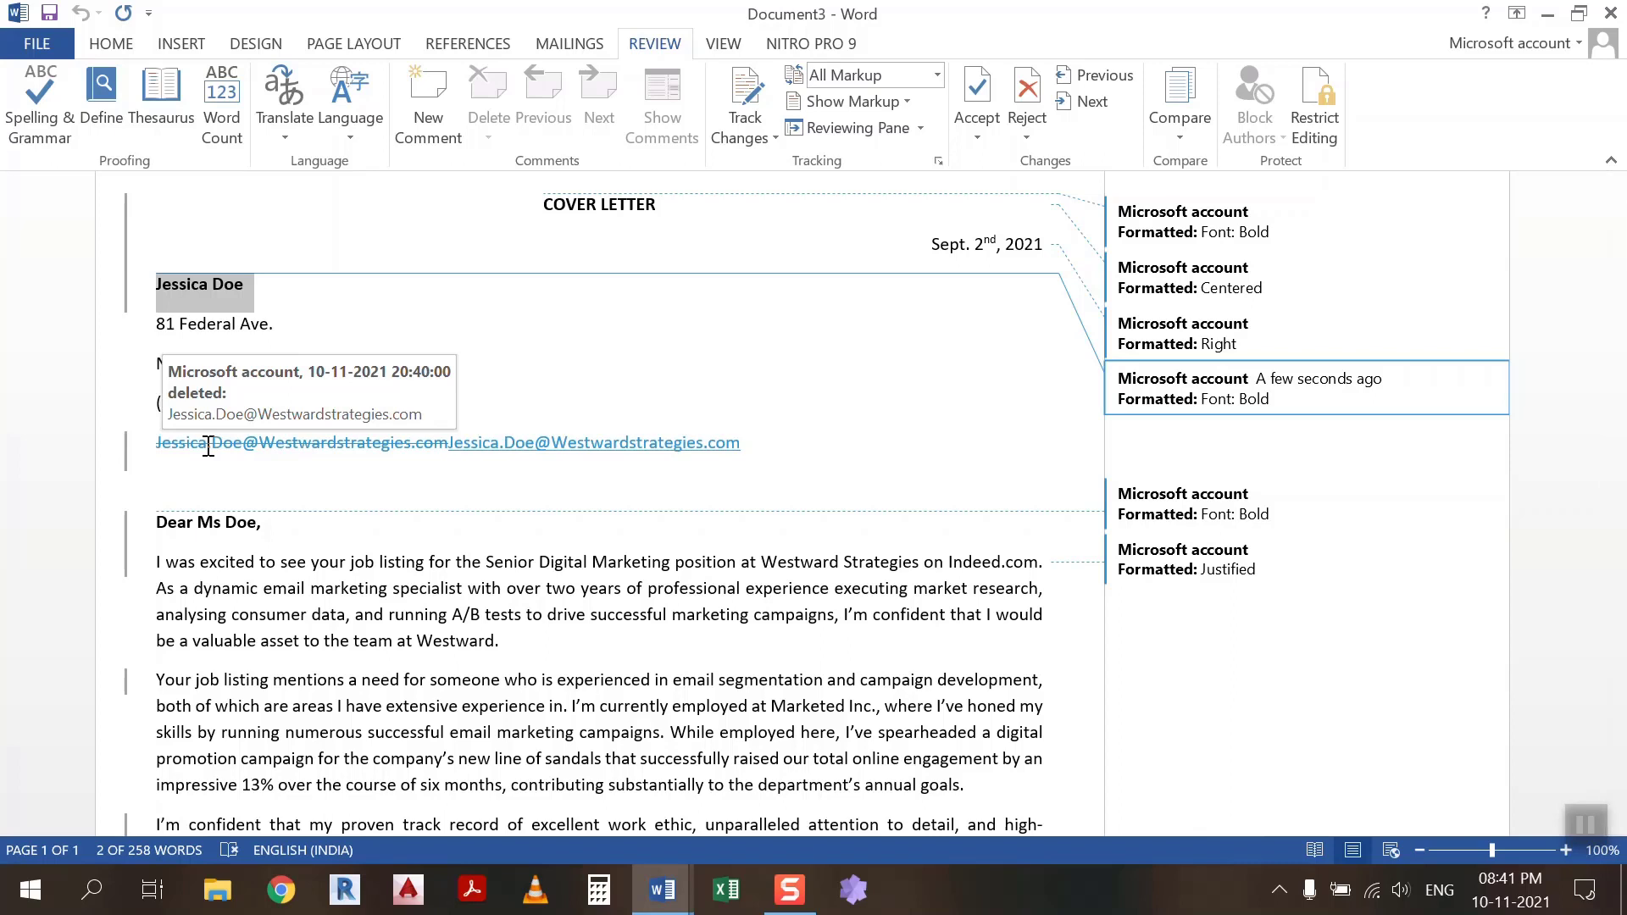
{"action": "scroll", "coordinate": [209, 447], "scroll_direction": "down", "scroll_amount": 1}
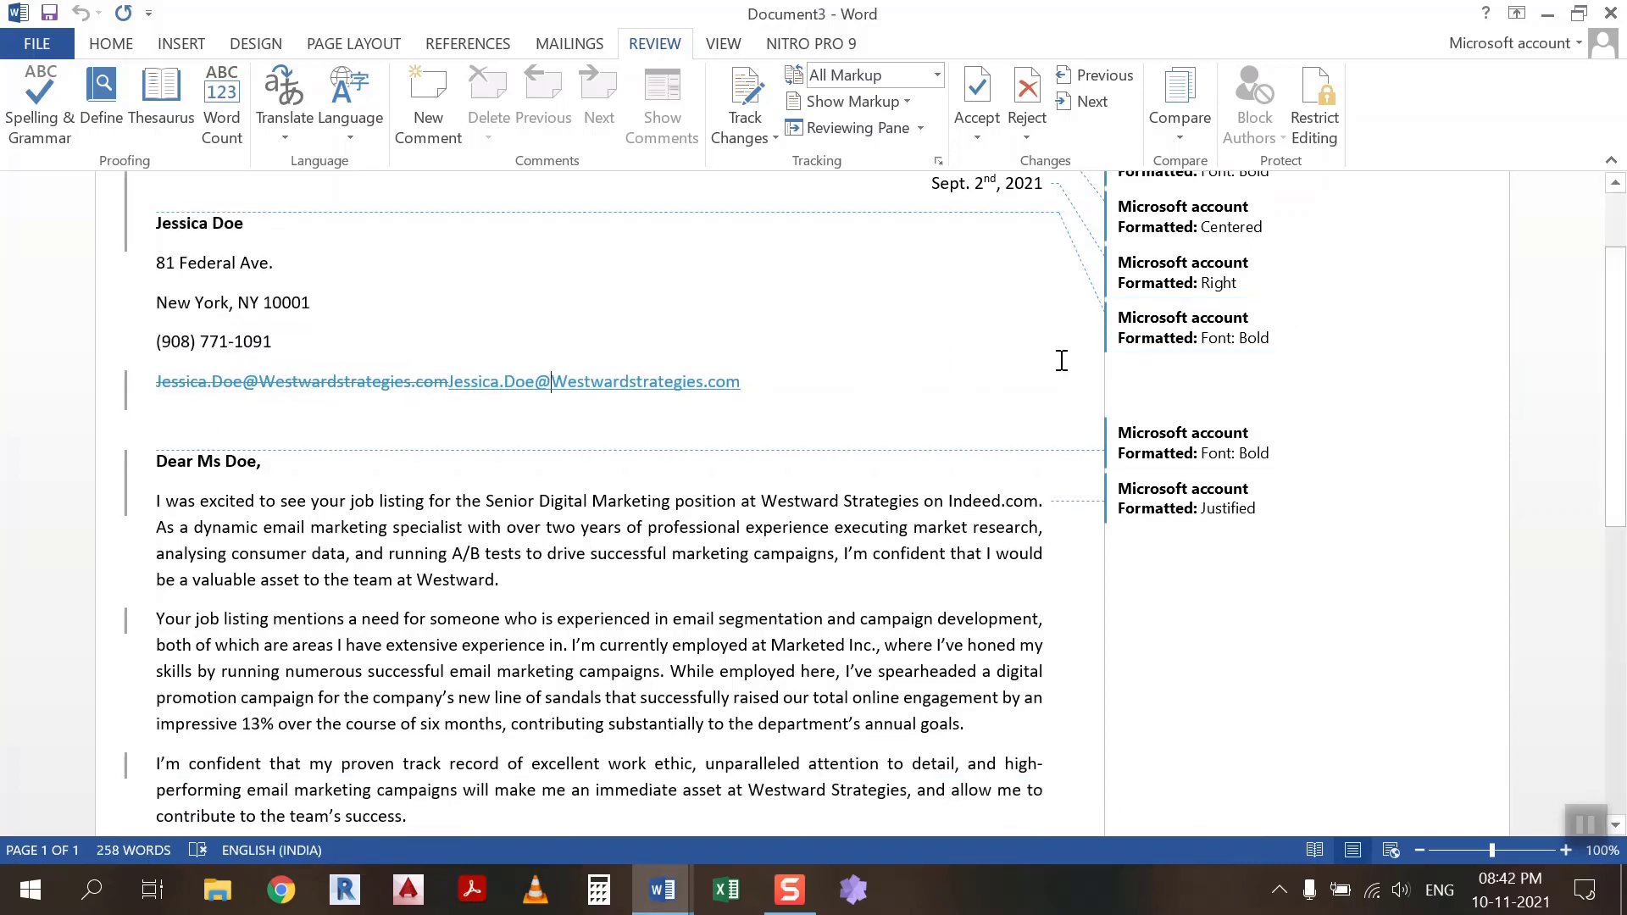
{"action": "left_click", "coordinate": [1224, 434]}
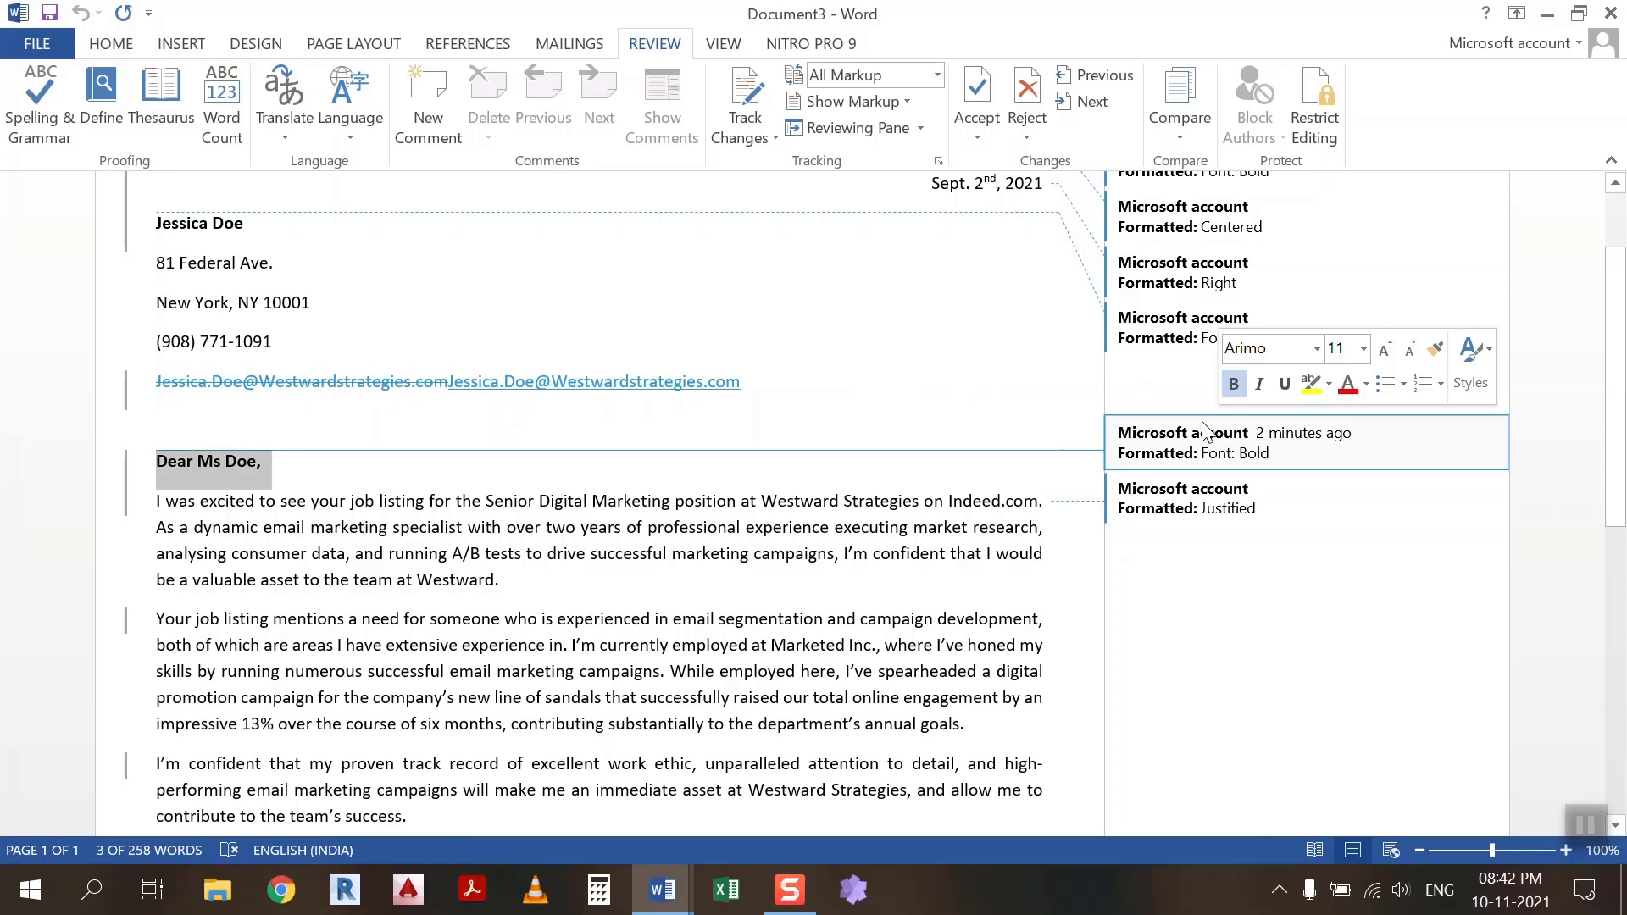
{"action": "left_click", "coordinate": [1287, 489]}
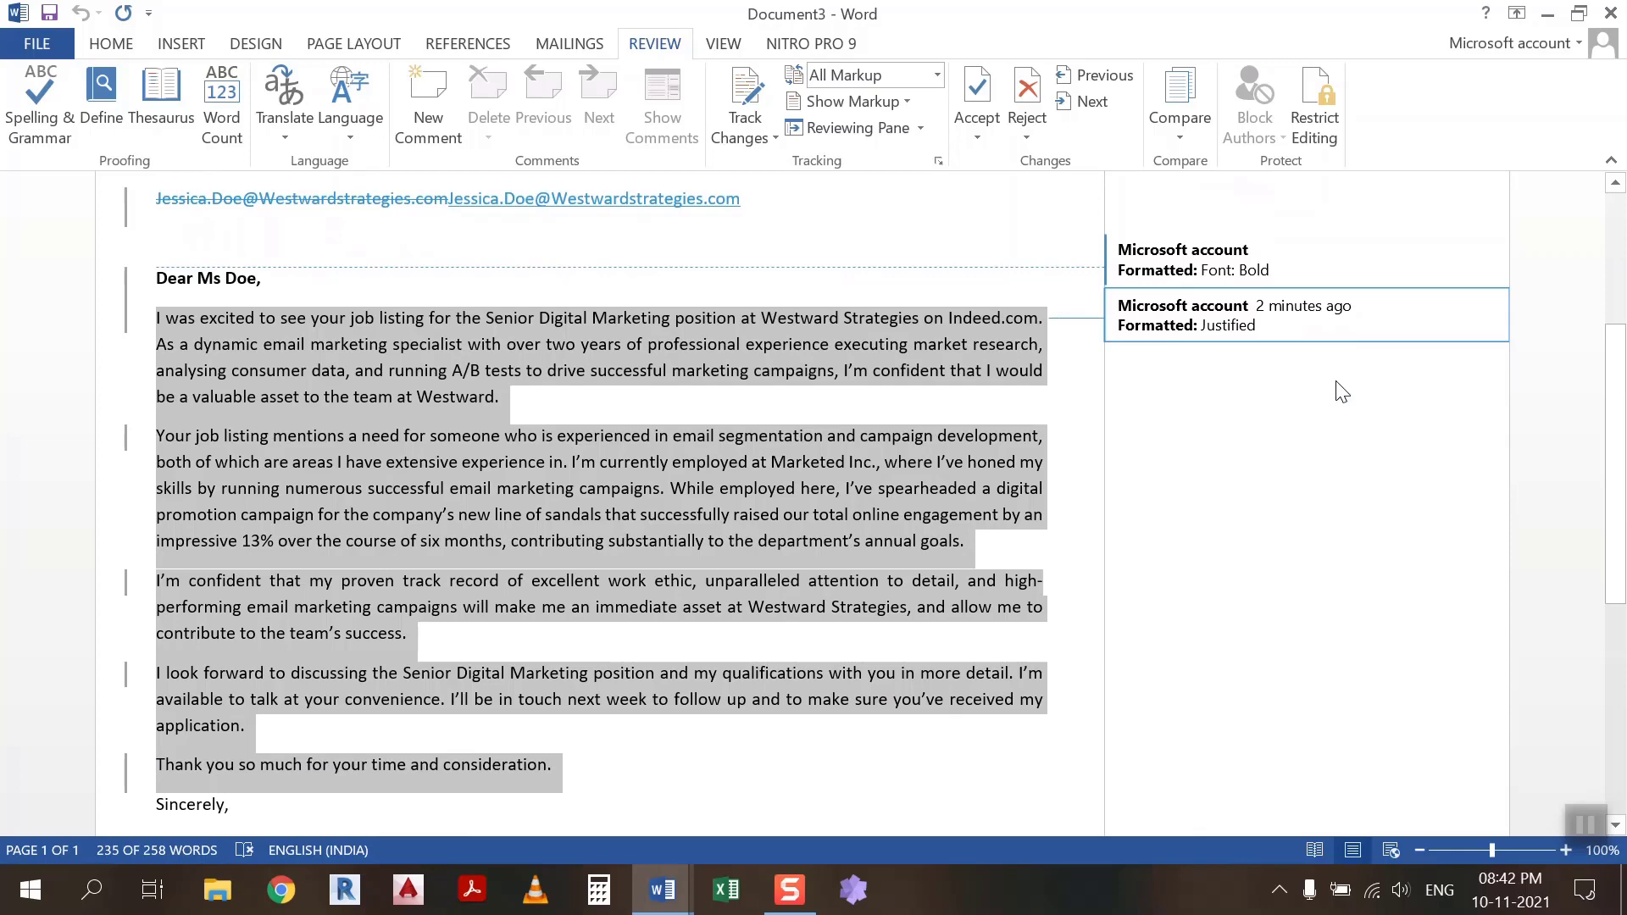
{"action": "scroll", "coordinate": [1337, 387], "scroll_direction": "down", "scroll_amount": 3}
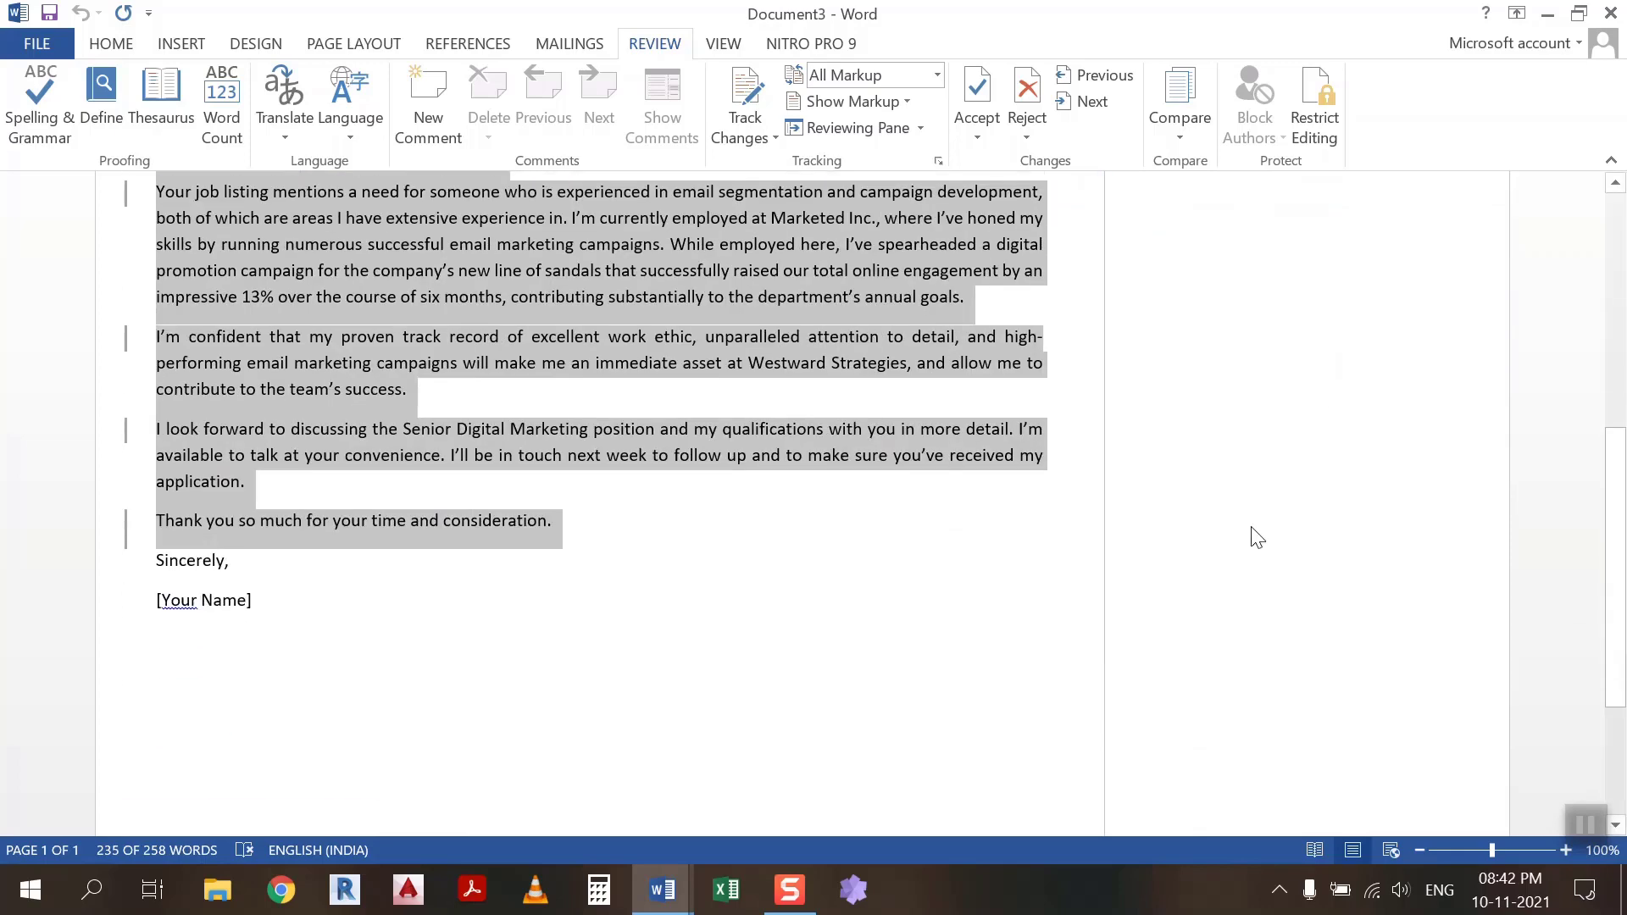
{"action": "scroll", "coordinate": [1257, 538], "scroll_direction": "up", "scroll_amount": 7}
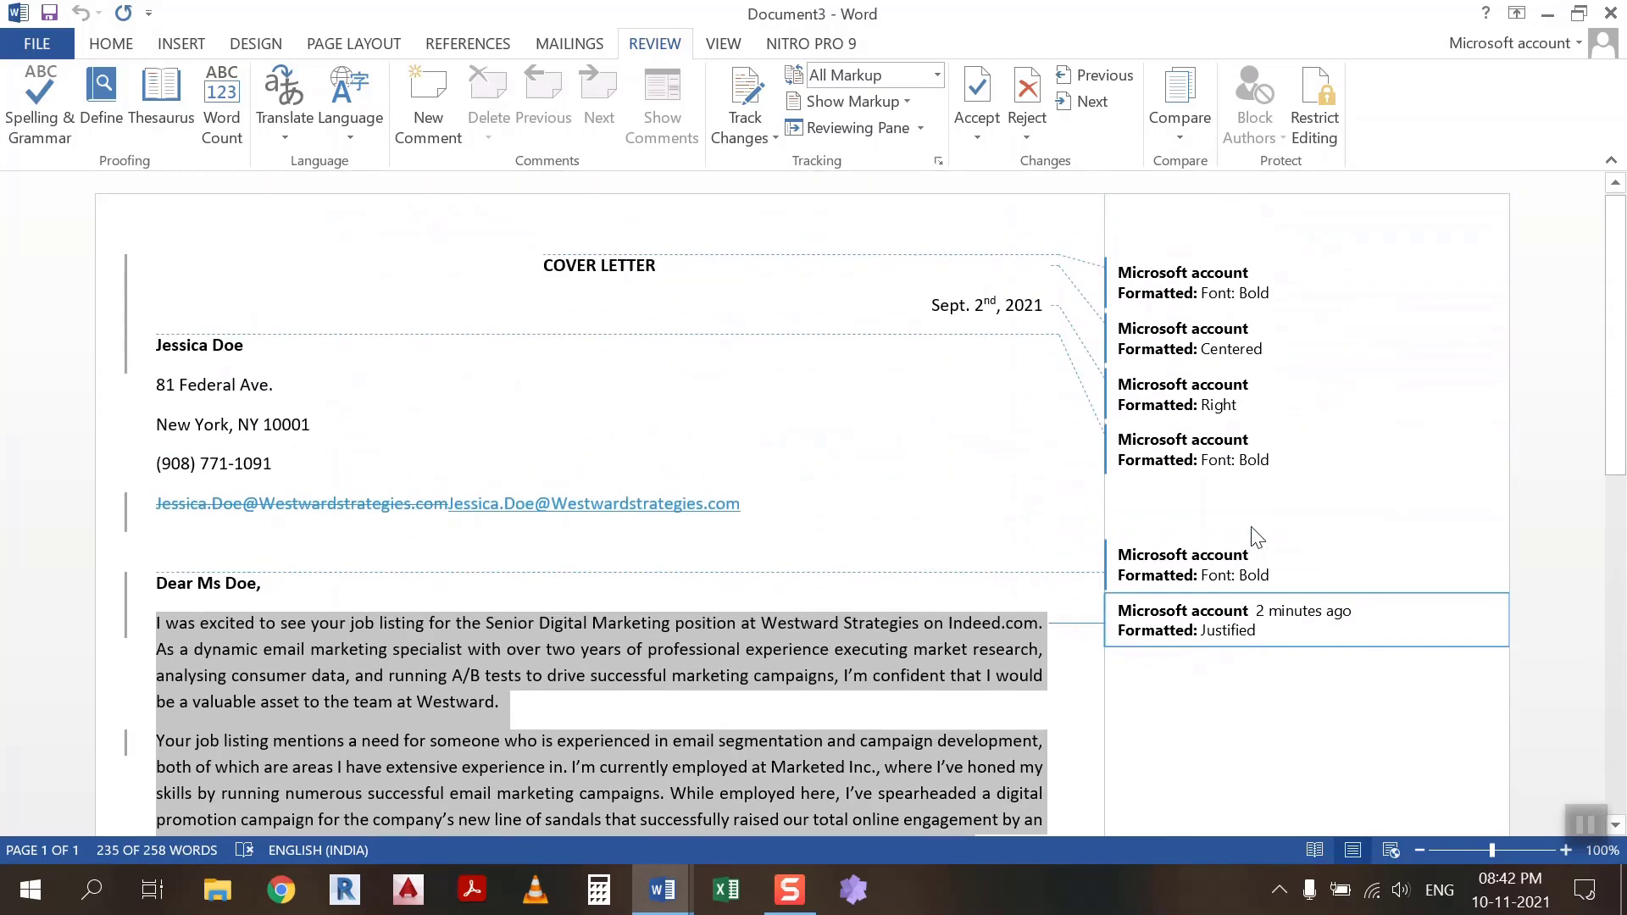